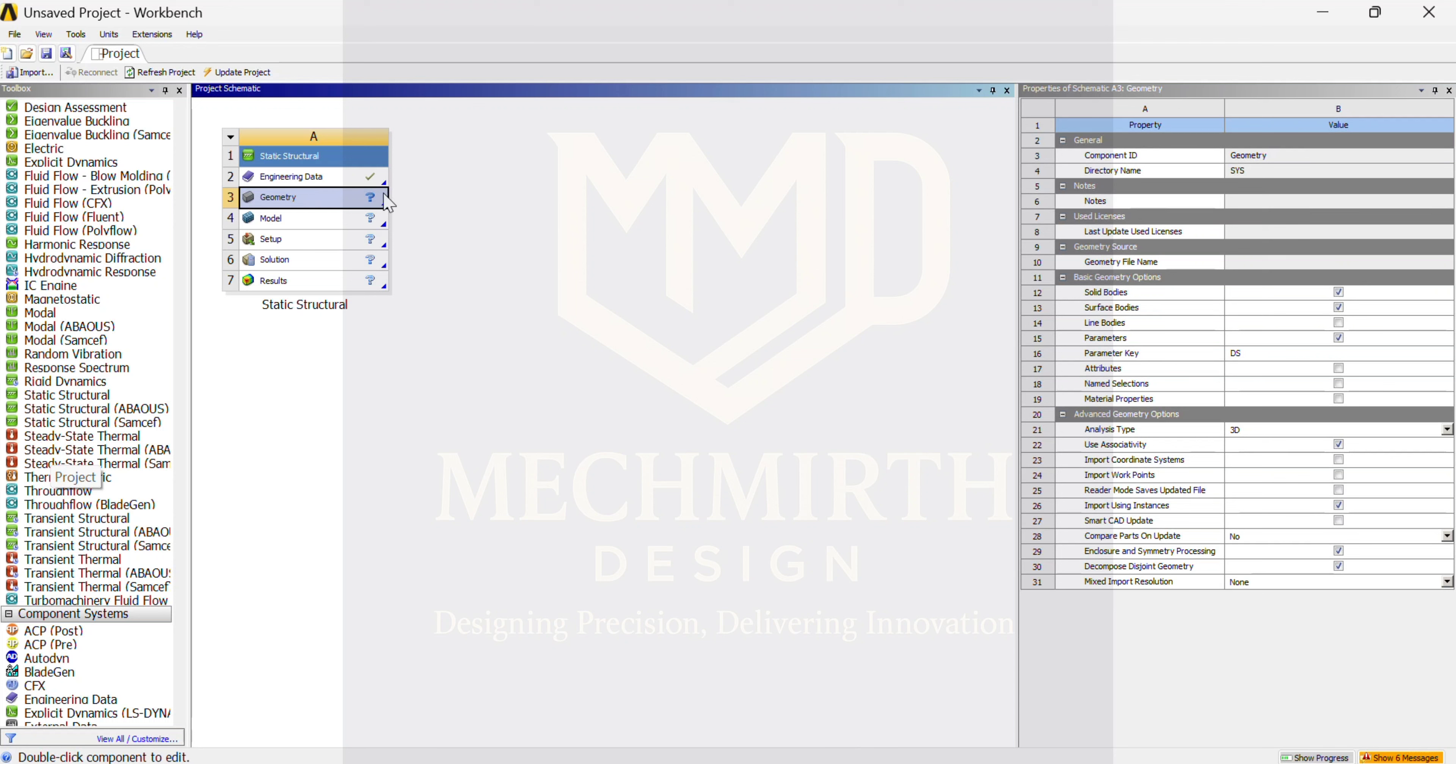
Import the Spring (1) part file from the Downloads folder as the geometry of the Static Structural system.
right_click(386, 192)
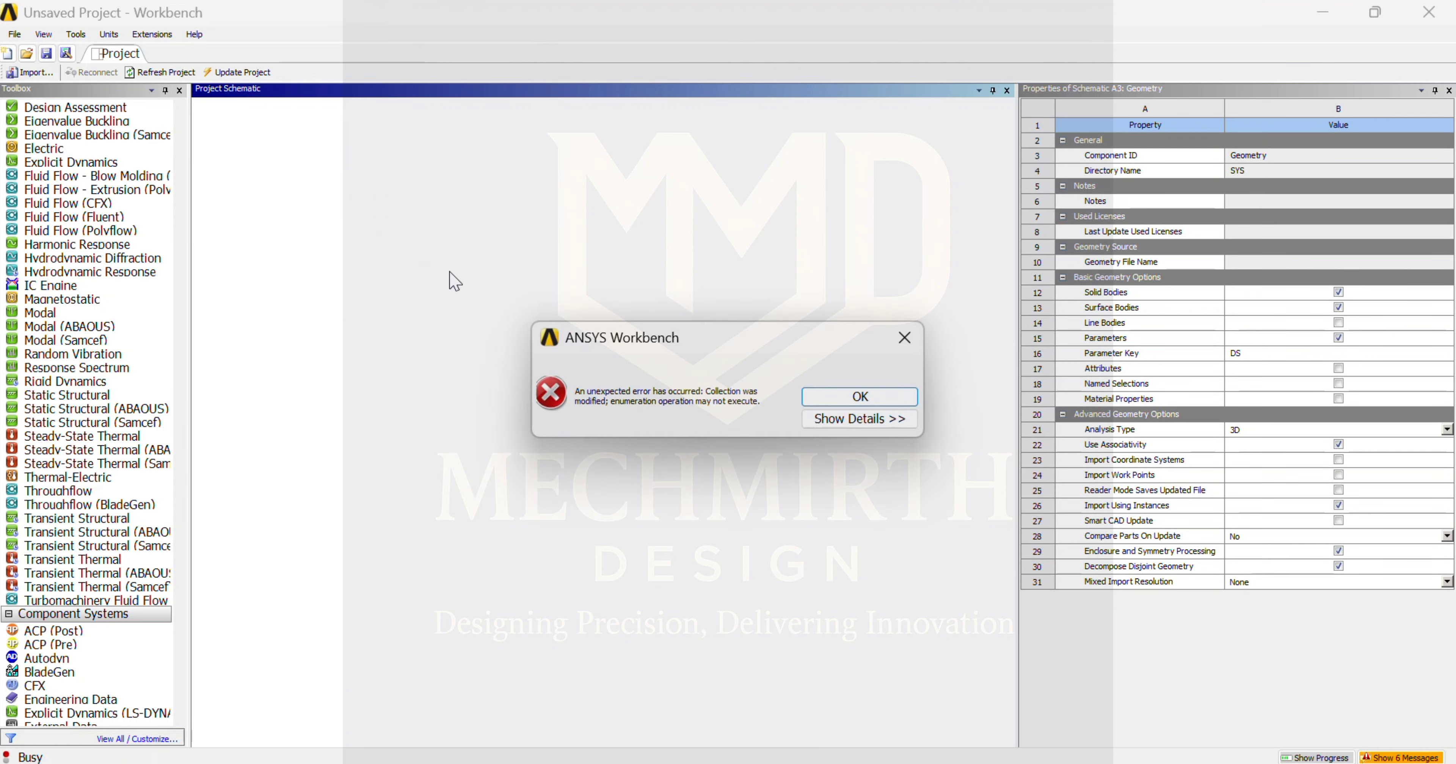
left_click(846, 400)
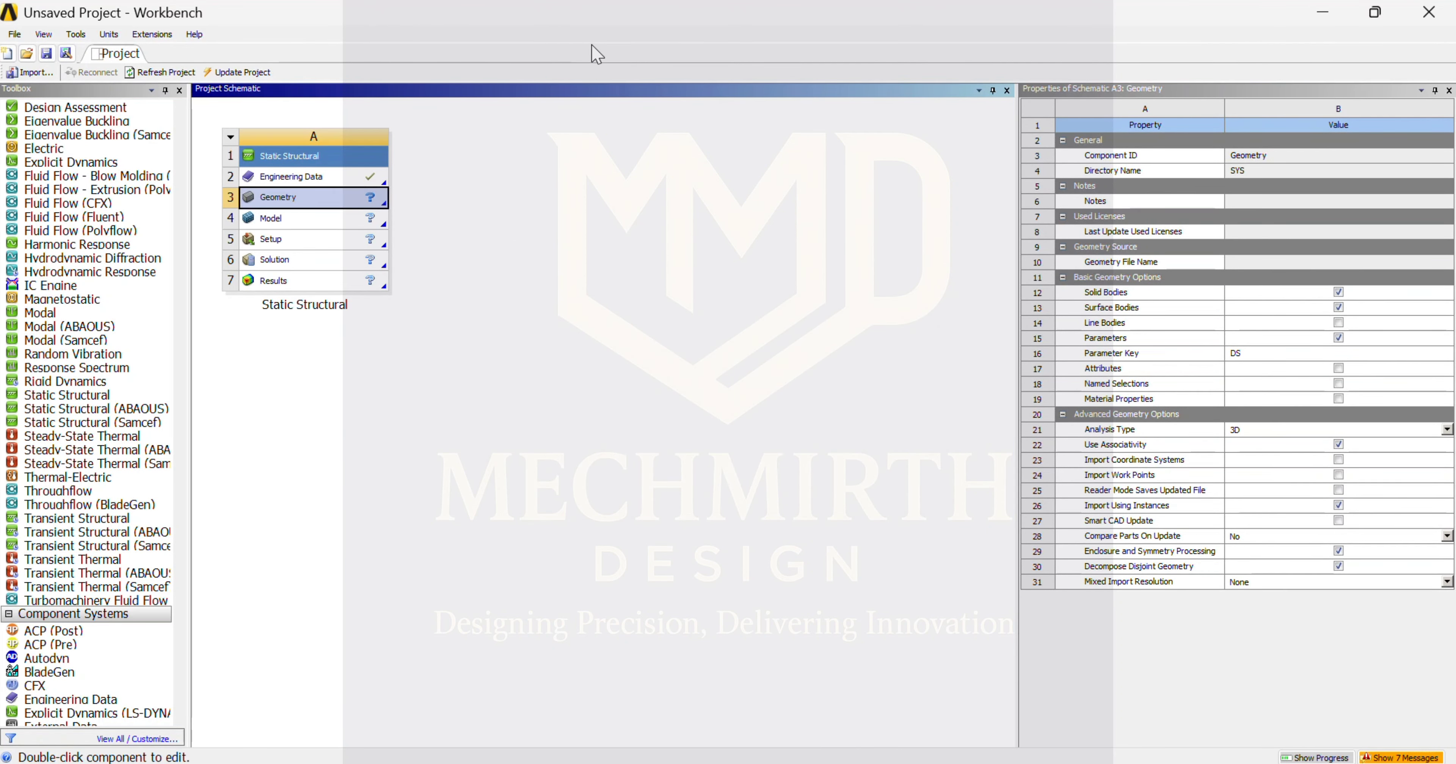
left_click(286, 240)
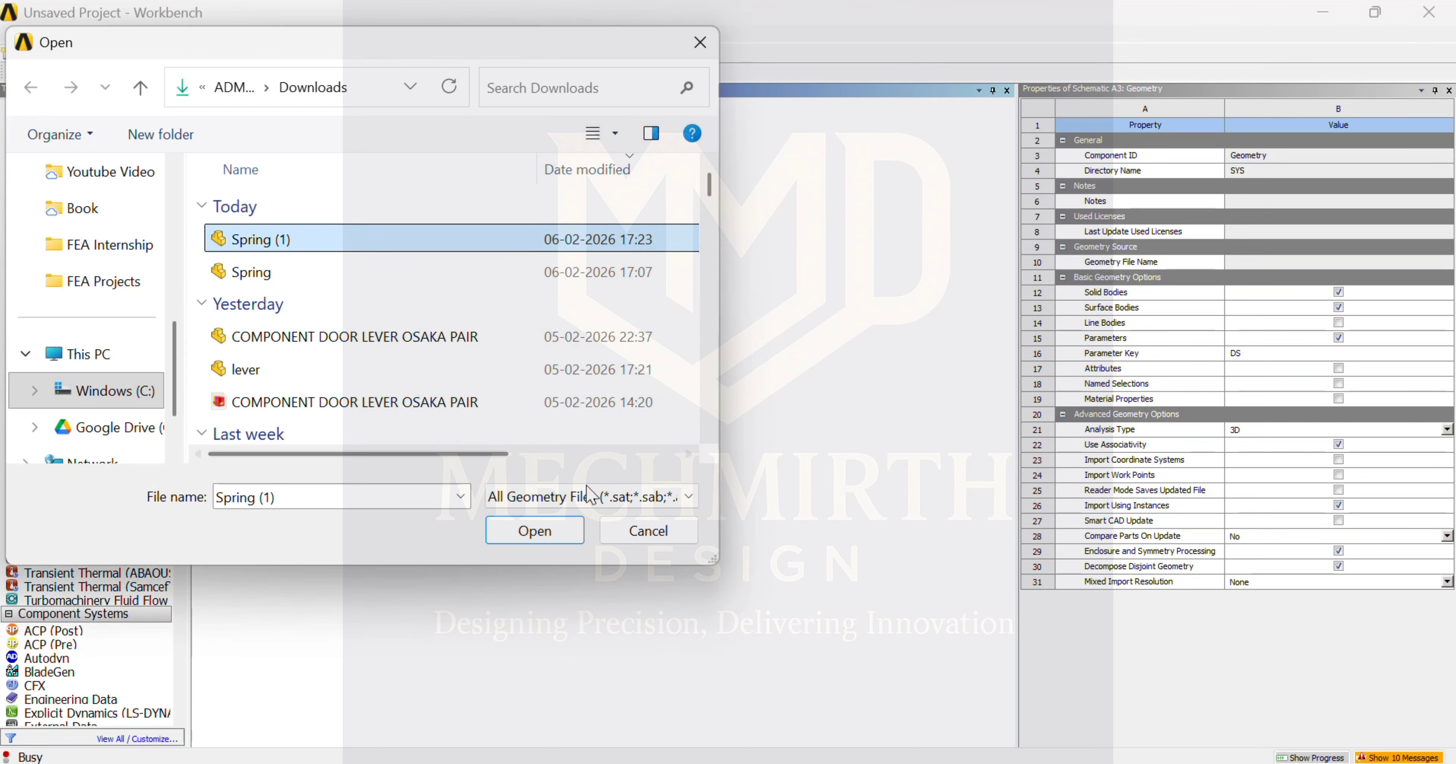
left_click(557, 529)
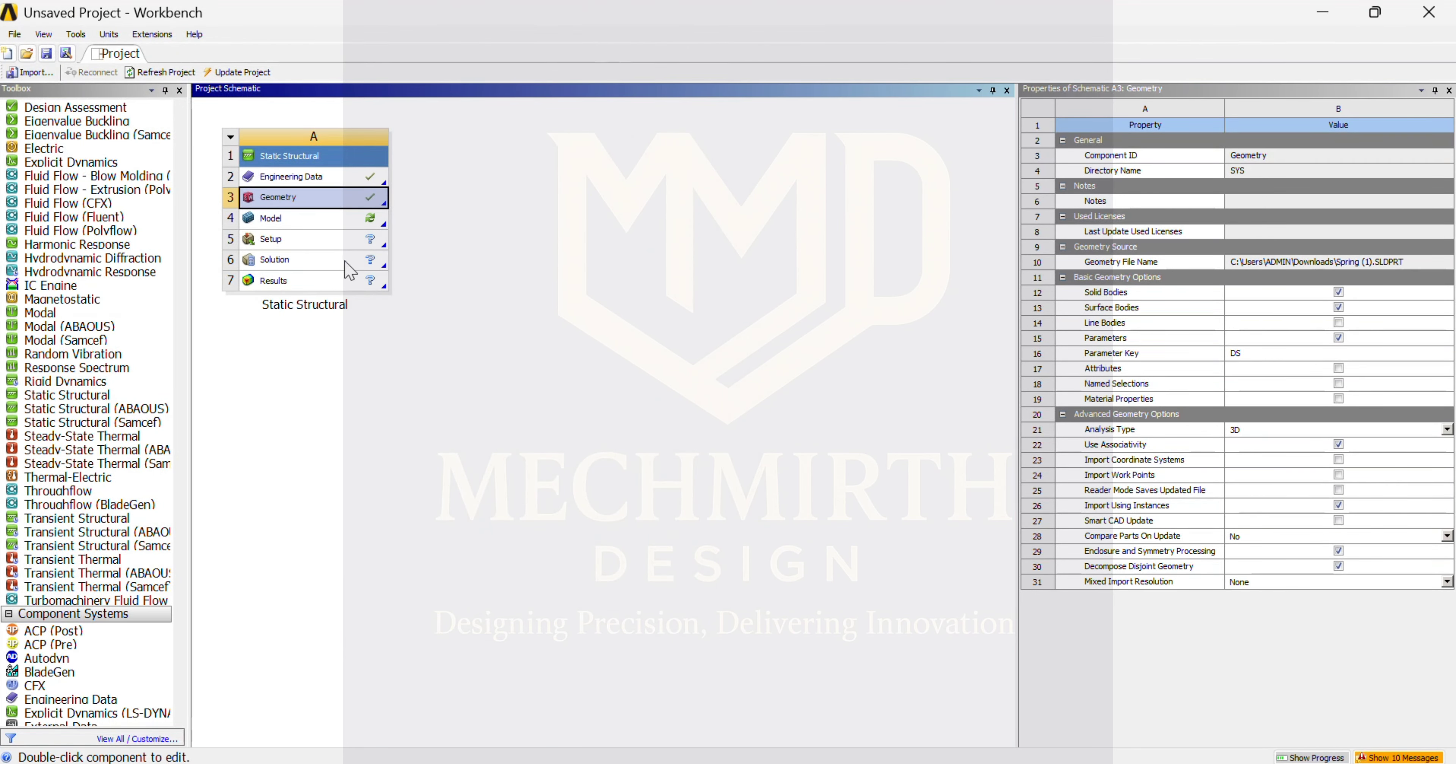
Generate the imported spring geometry in DesignModeler, and open the Static Structural system's Model in Mechanical.
left_click(344, 218)
double_click(341, 202)
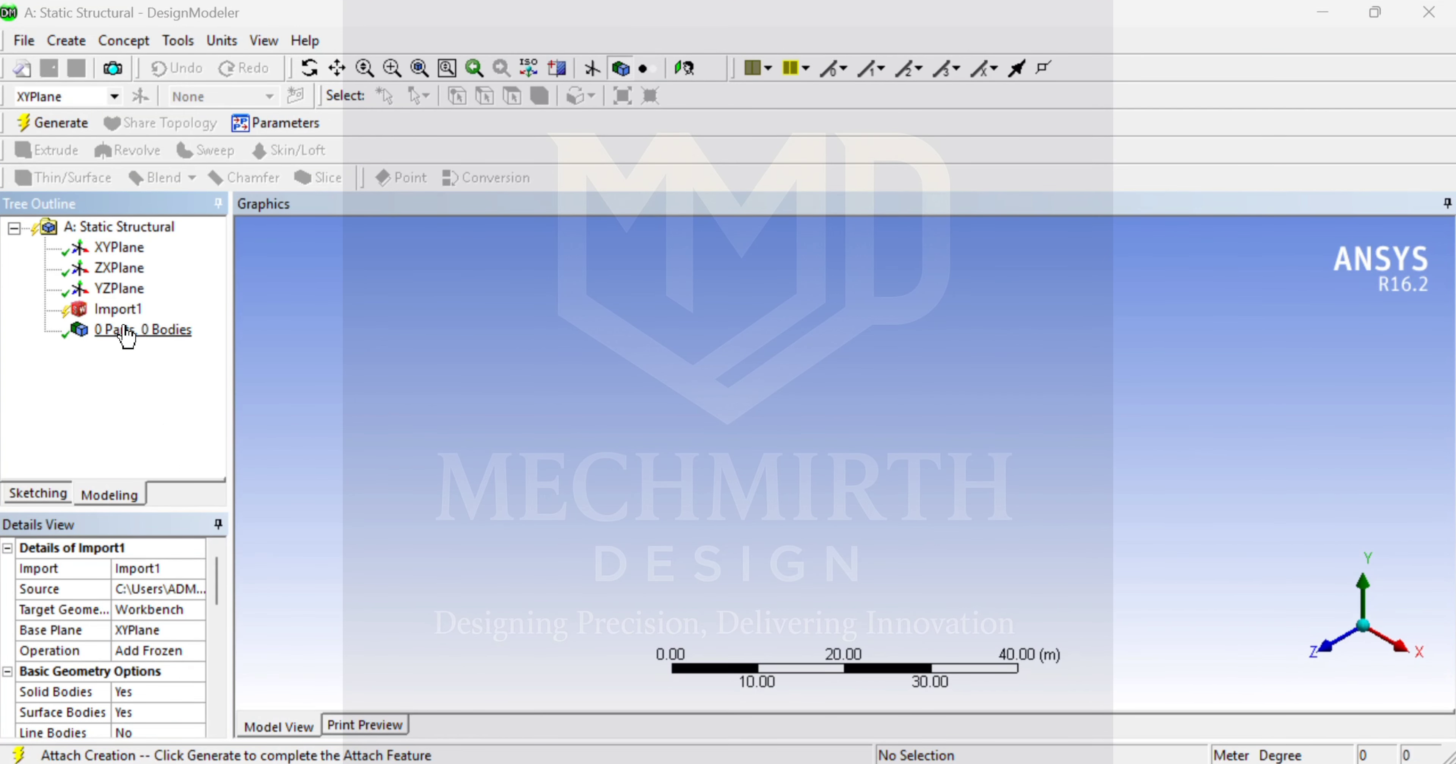
left_click(34, 121)
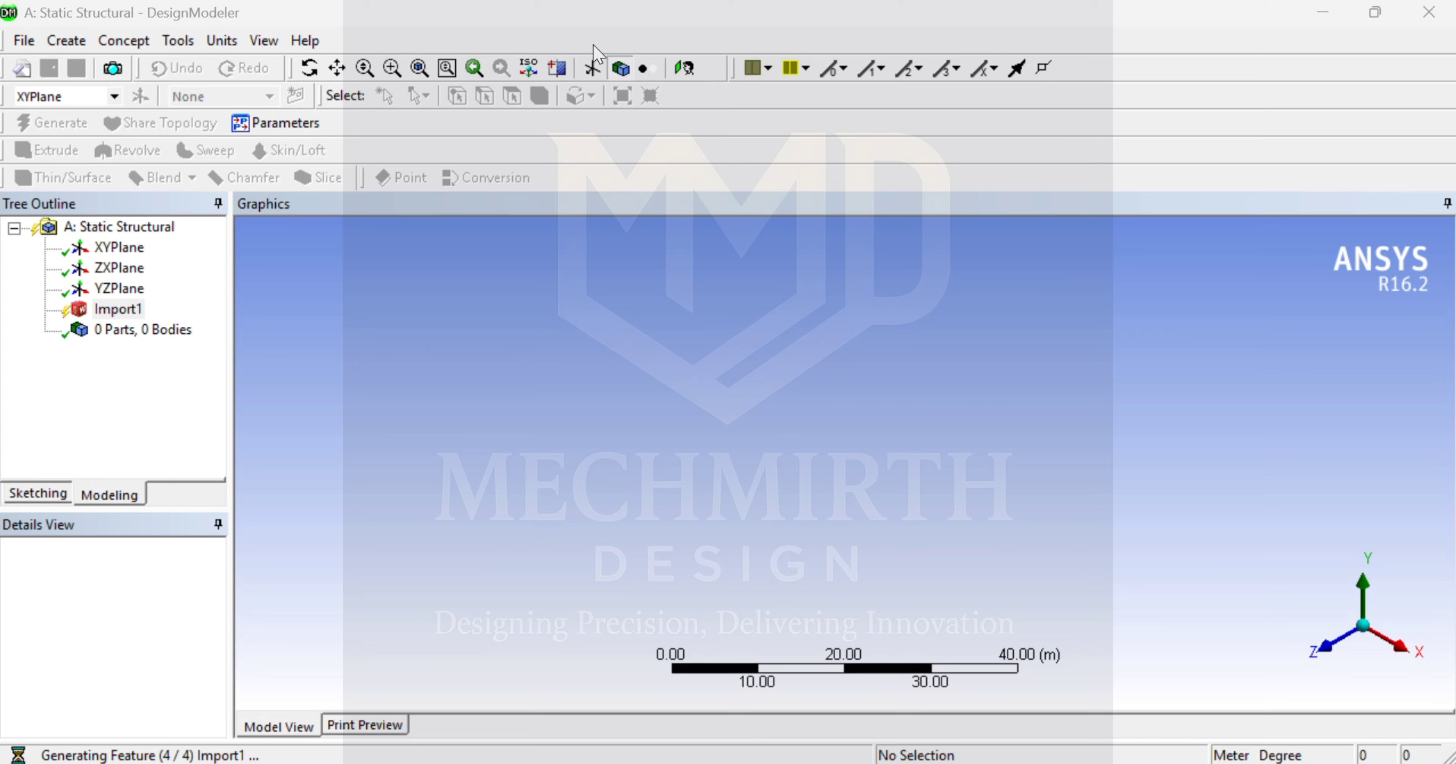
middle_click_drag(791, 367, 1209, 396)
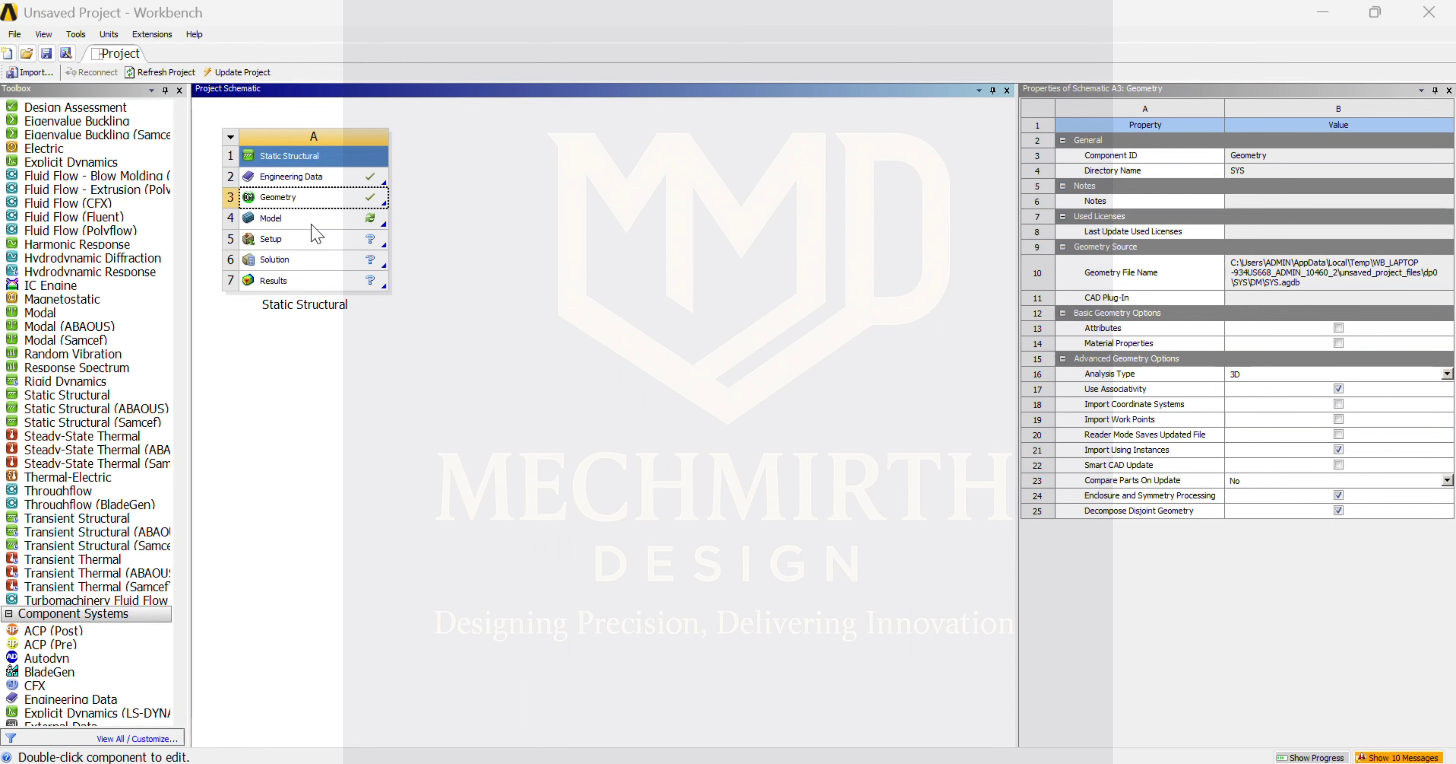
left_click(271, 218)
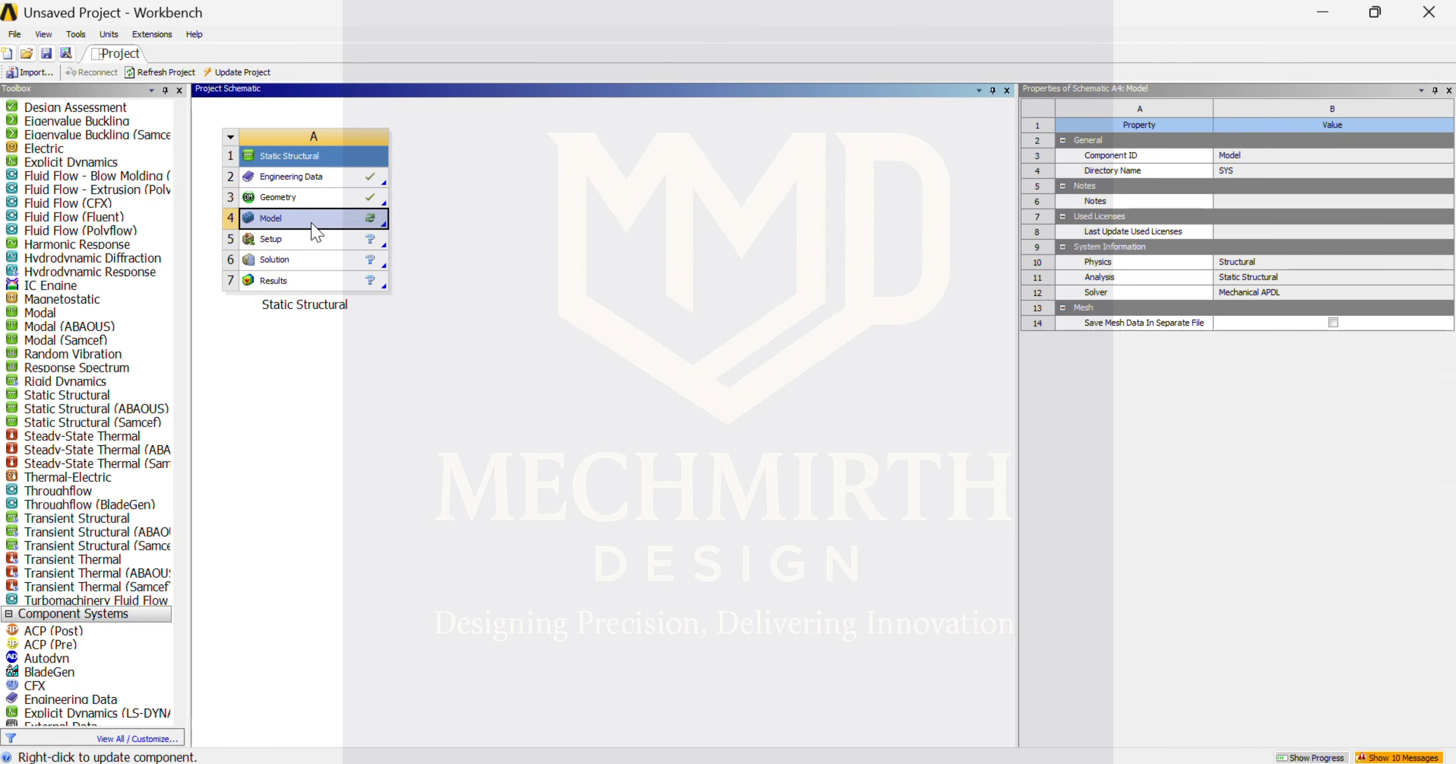
double_click(272, 218)
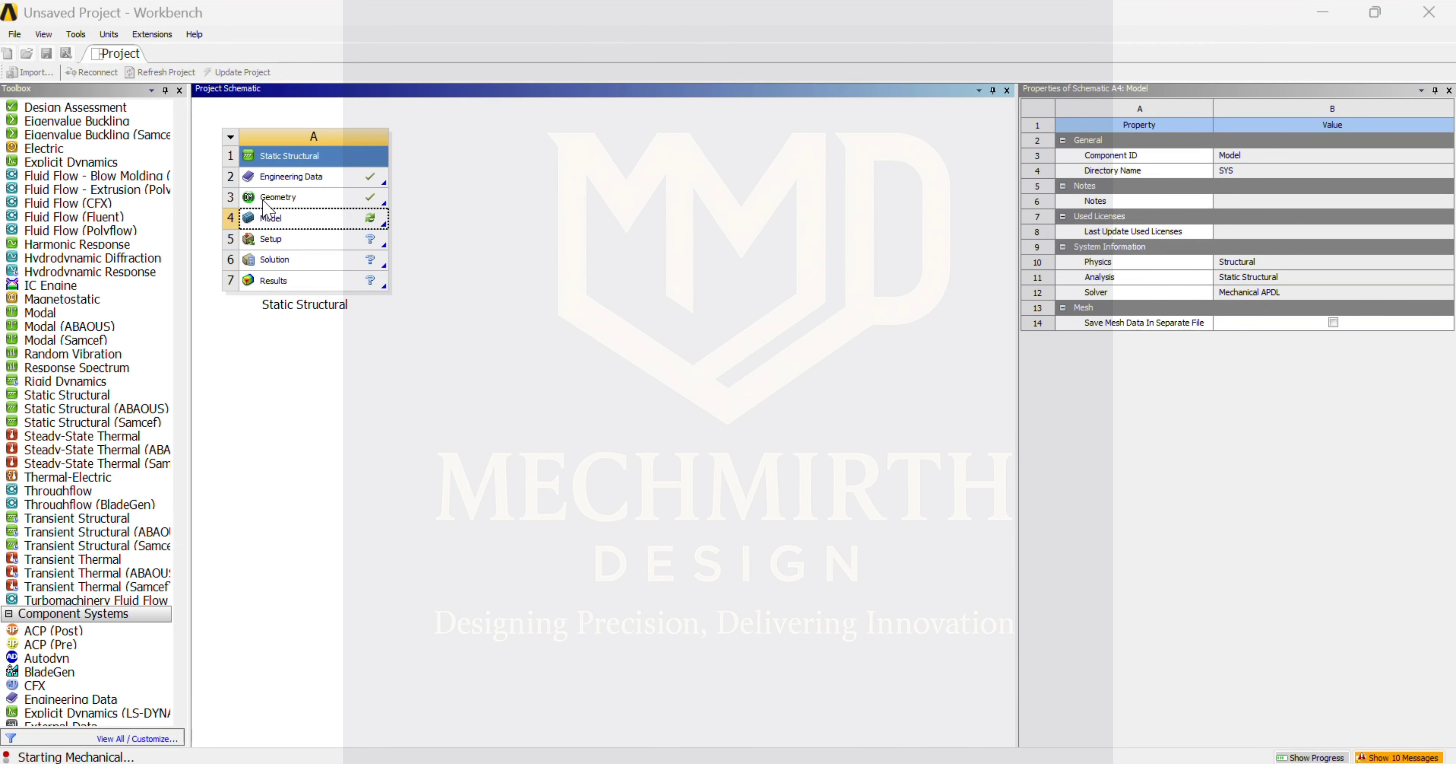
Review Structural Steel's Strain-Life Parameters and Alternating Stress Mean Stress data in Engineering Data.
left_click(334, 176)
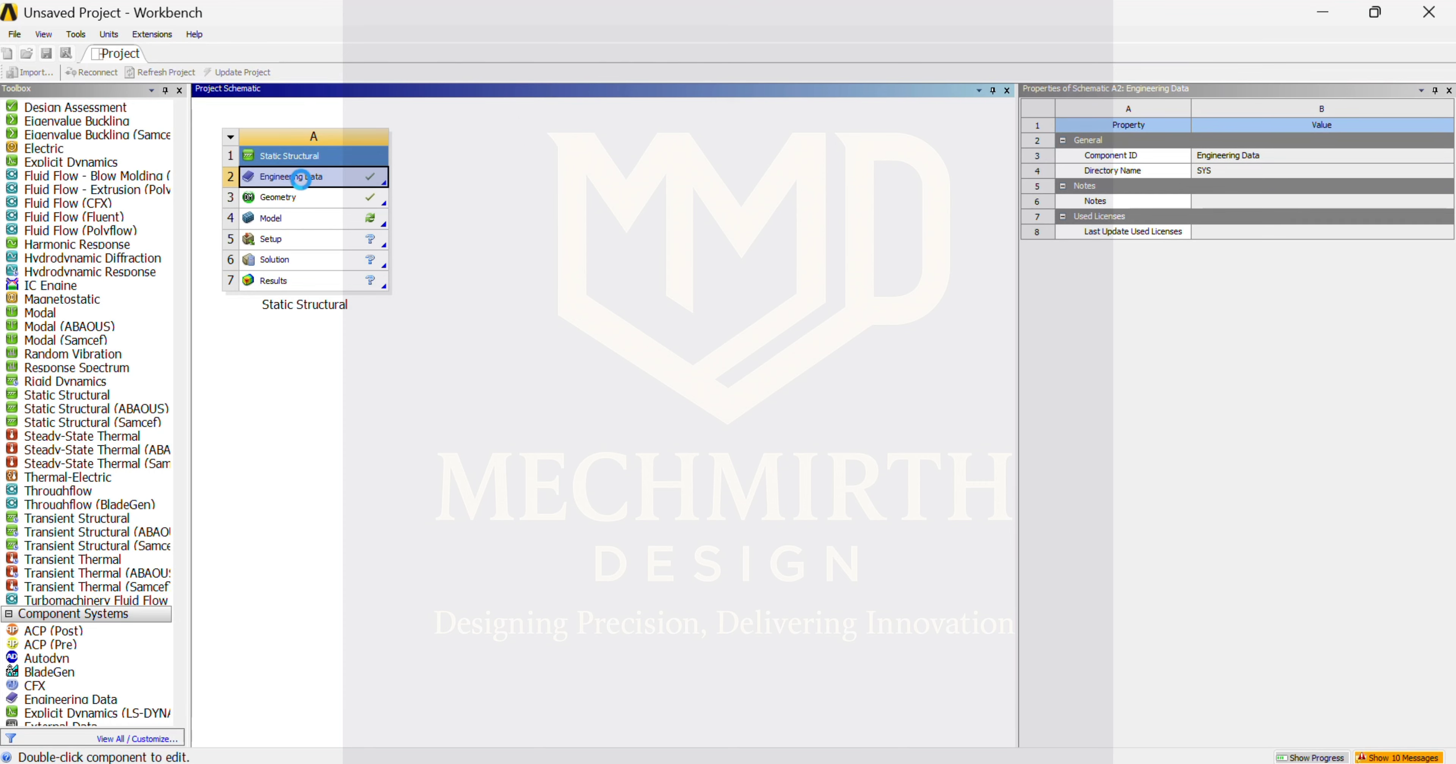
double_click(325, 178)
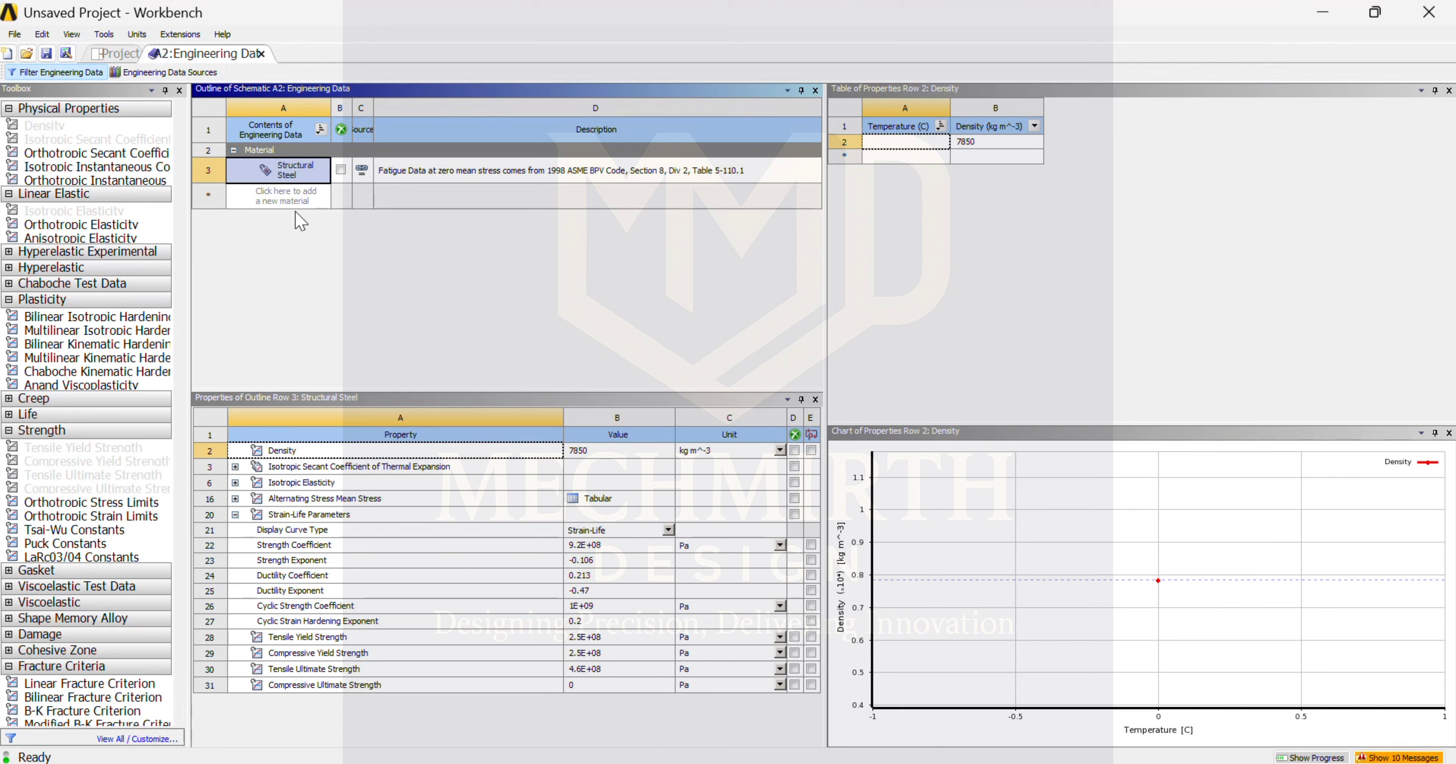
left_click(365, 512)
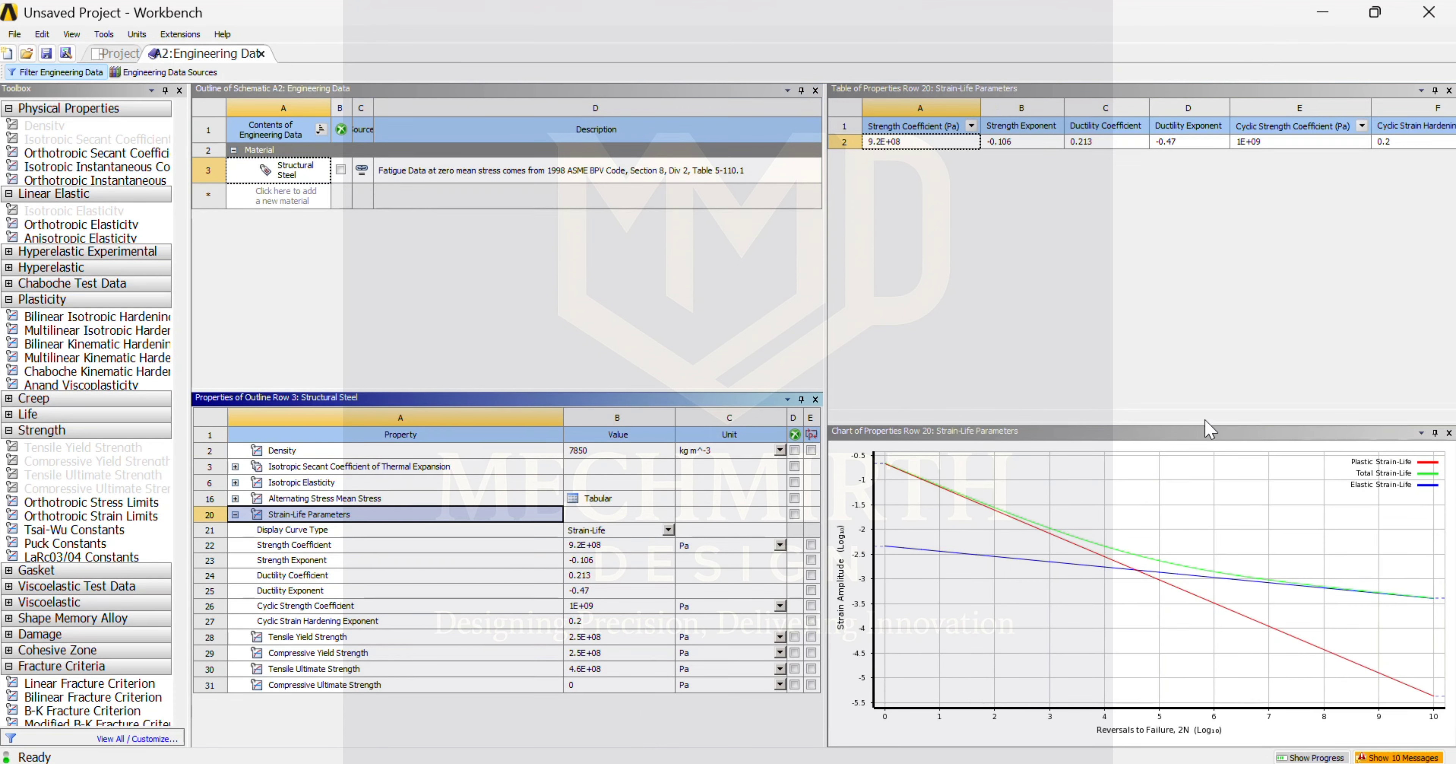
left_click(616, 499)
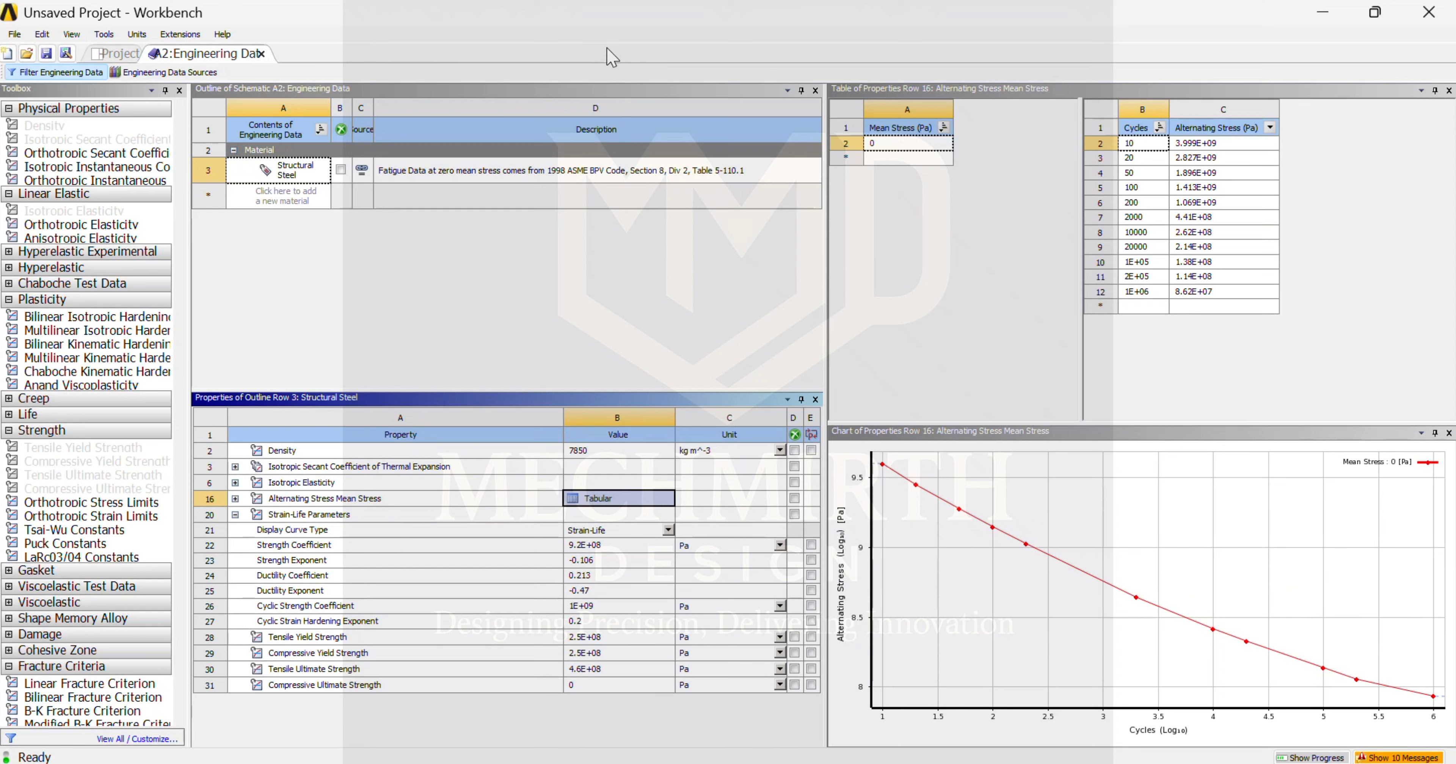
left_click(271, 55)
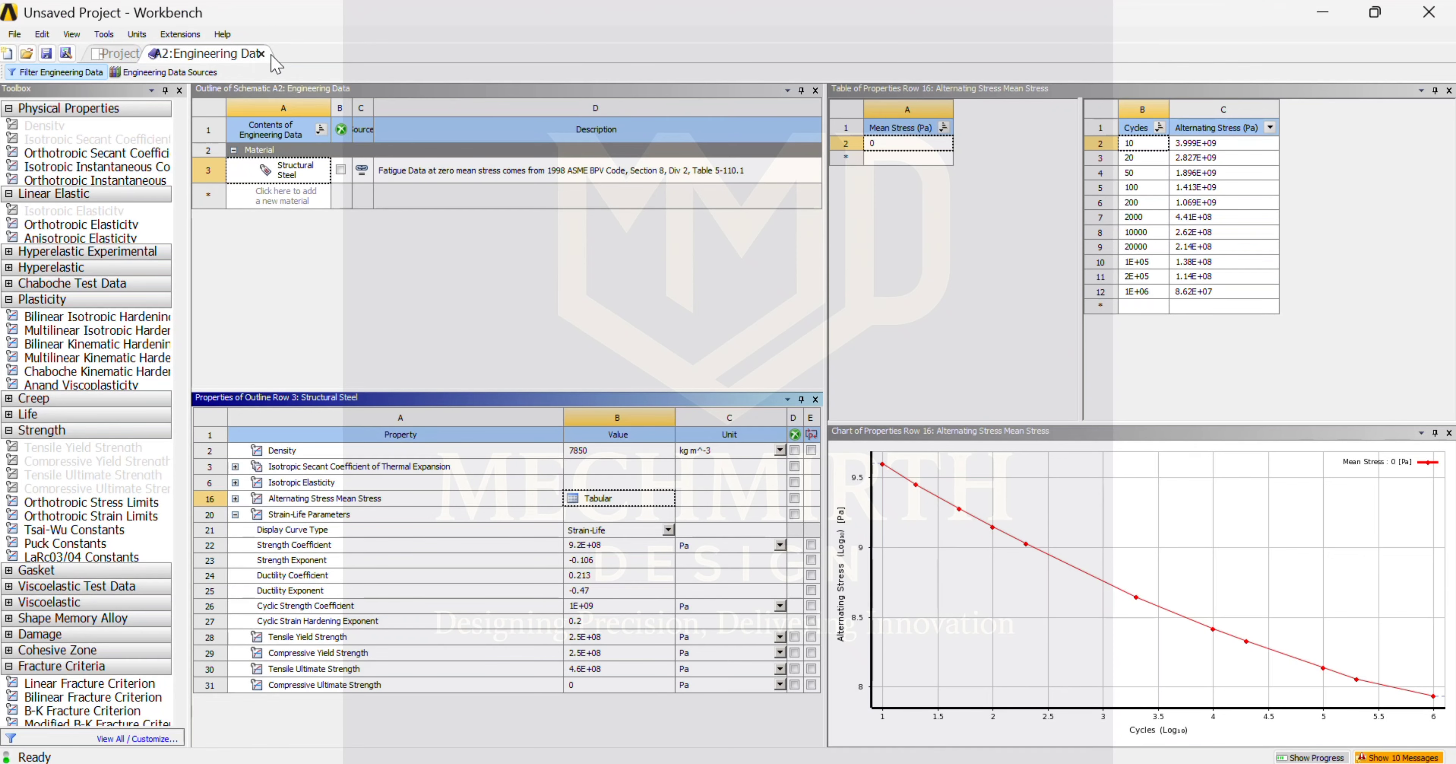
left_click(261, 54)
In Mechanical, insert a mesh method scoped to the spring body and set it to Tetrahedrons.
left_click(316, 220)
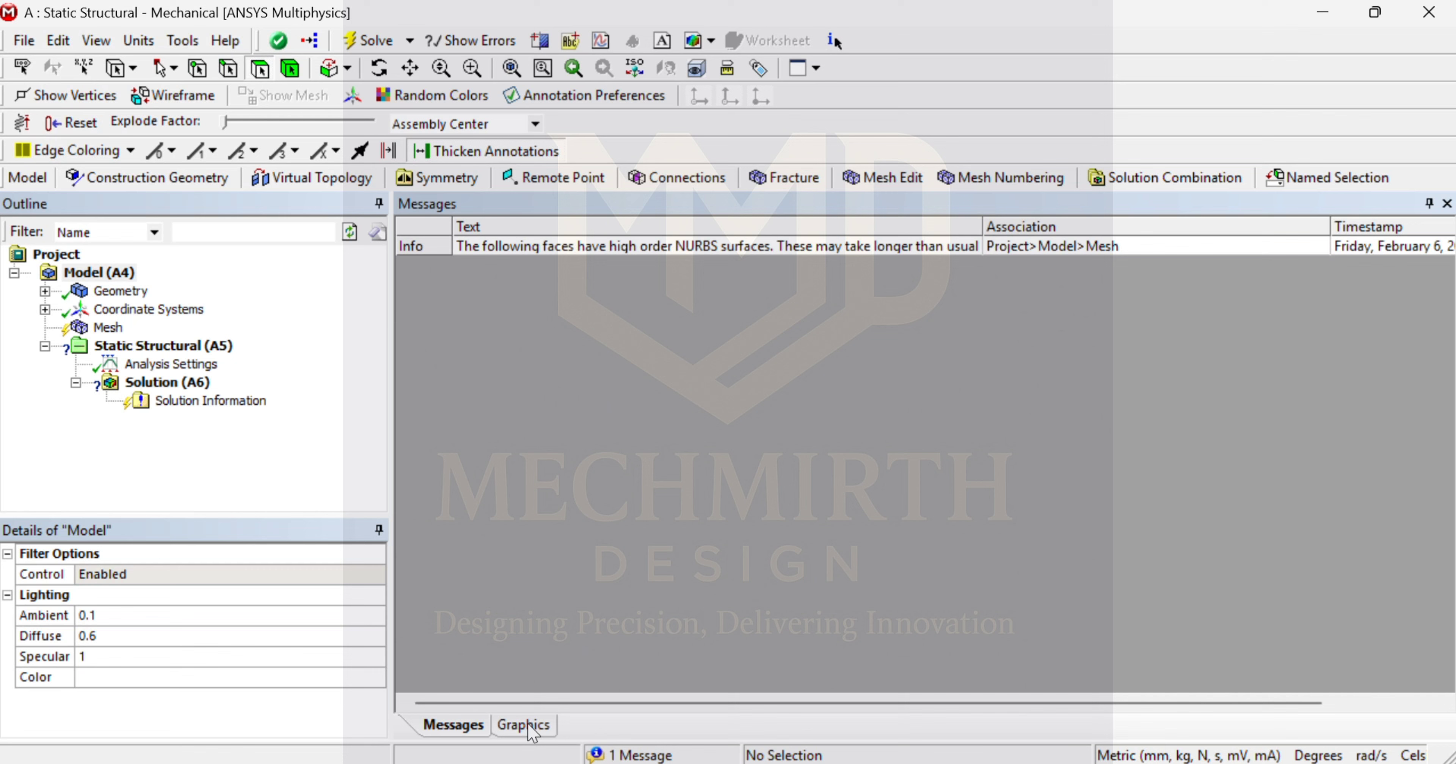
left_click(524, 725)
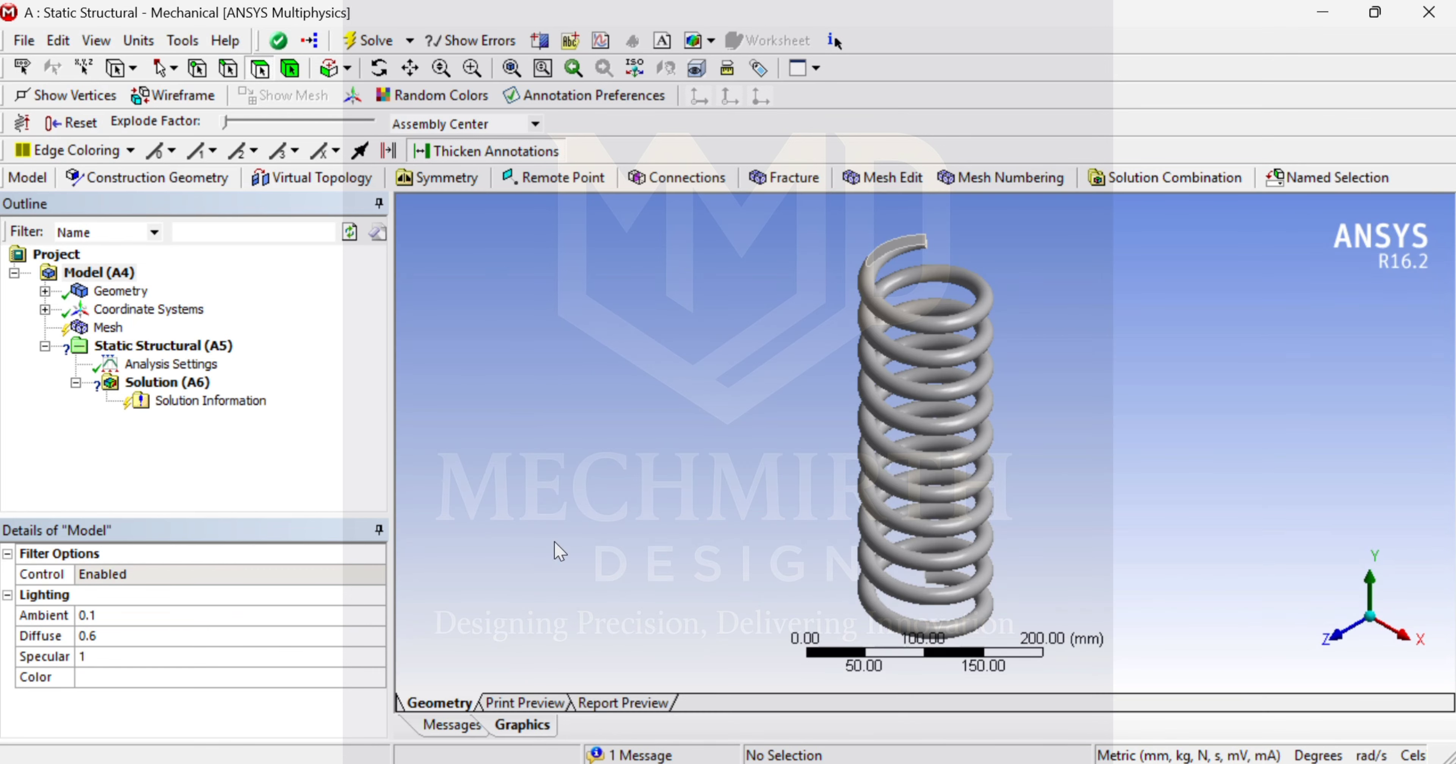
left_click(108, 327)
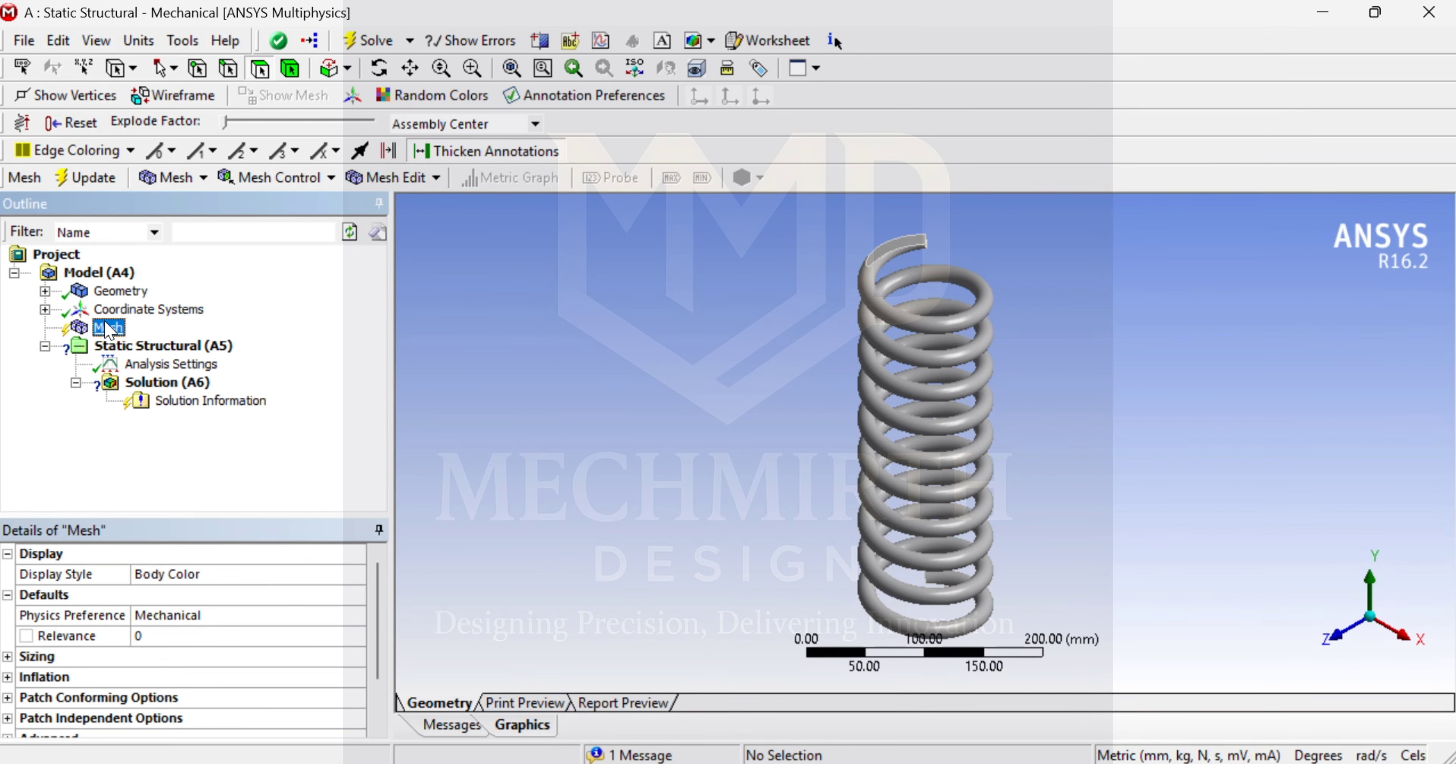
right_click(108, 329)
mouse_move(192, 339)
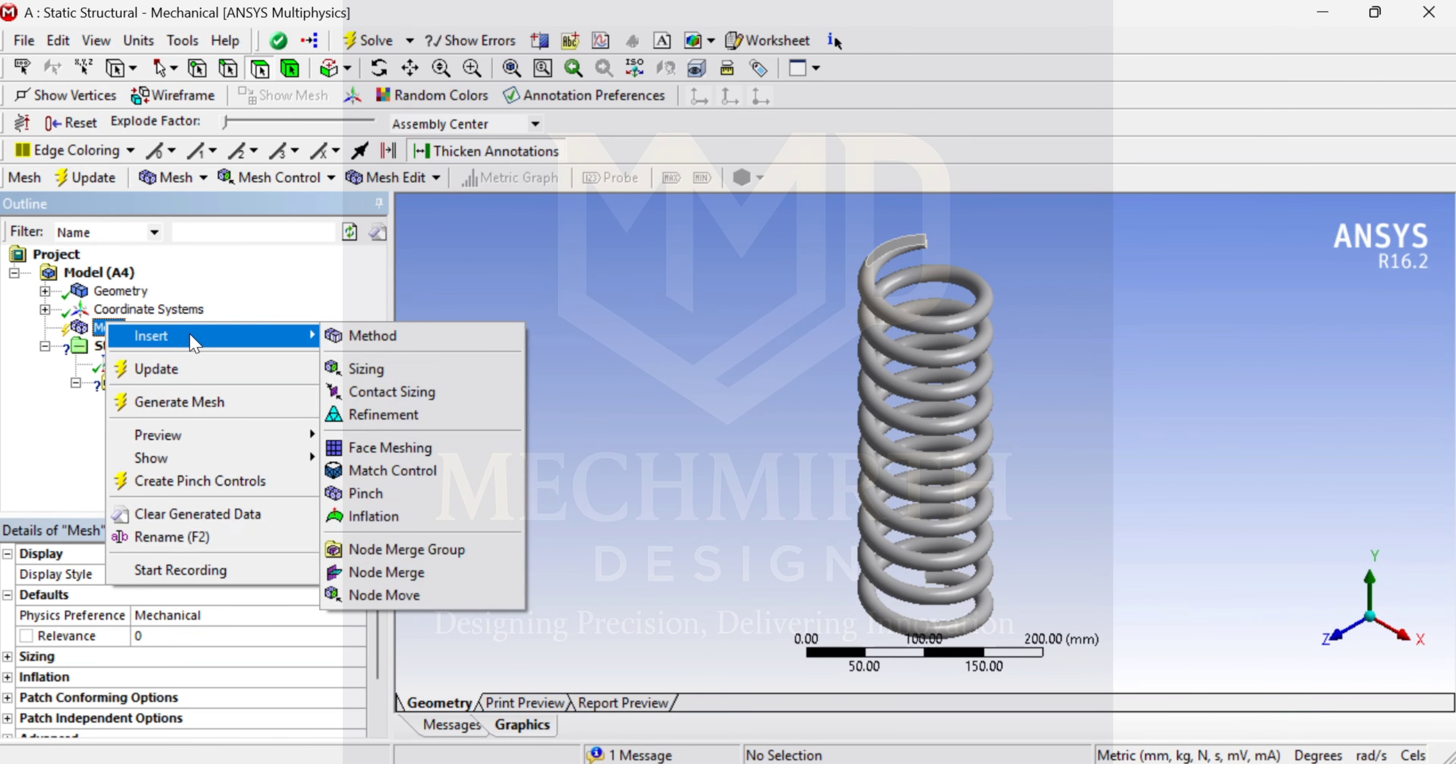
left_click(370, 336)
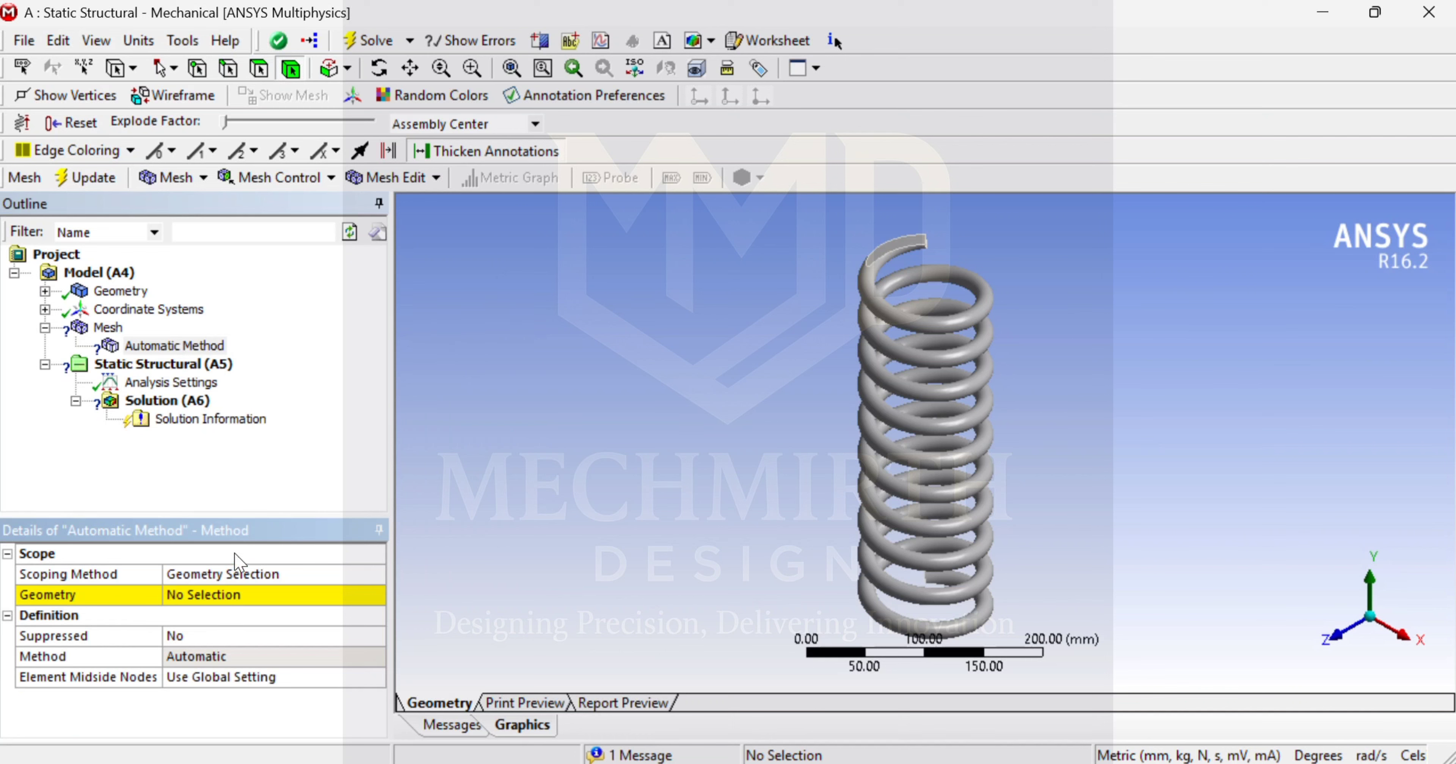
left_click(249, 592)
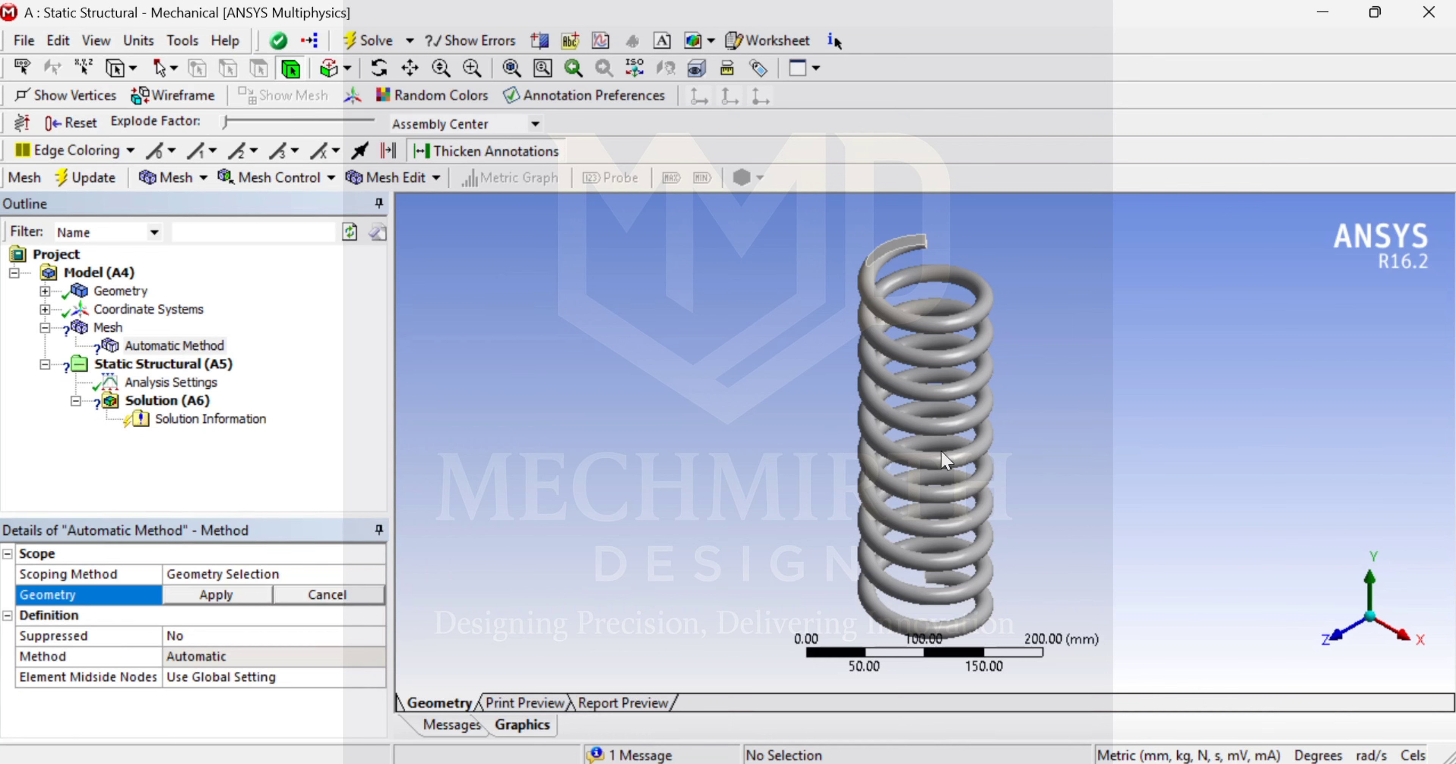
left_click(929, 452)
left_click(215, 594)
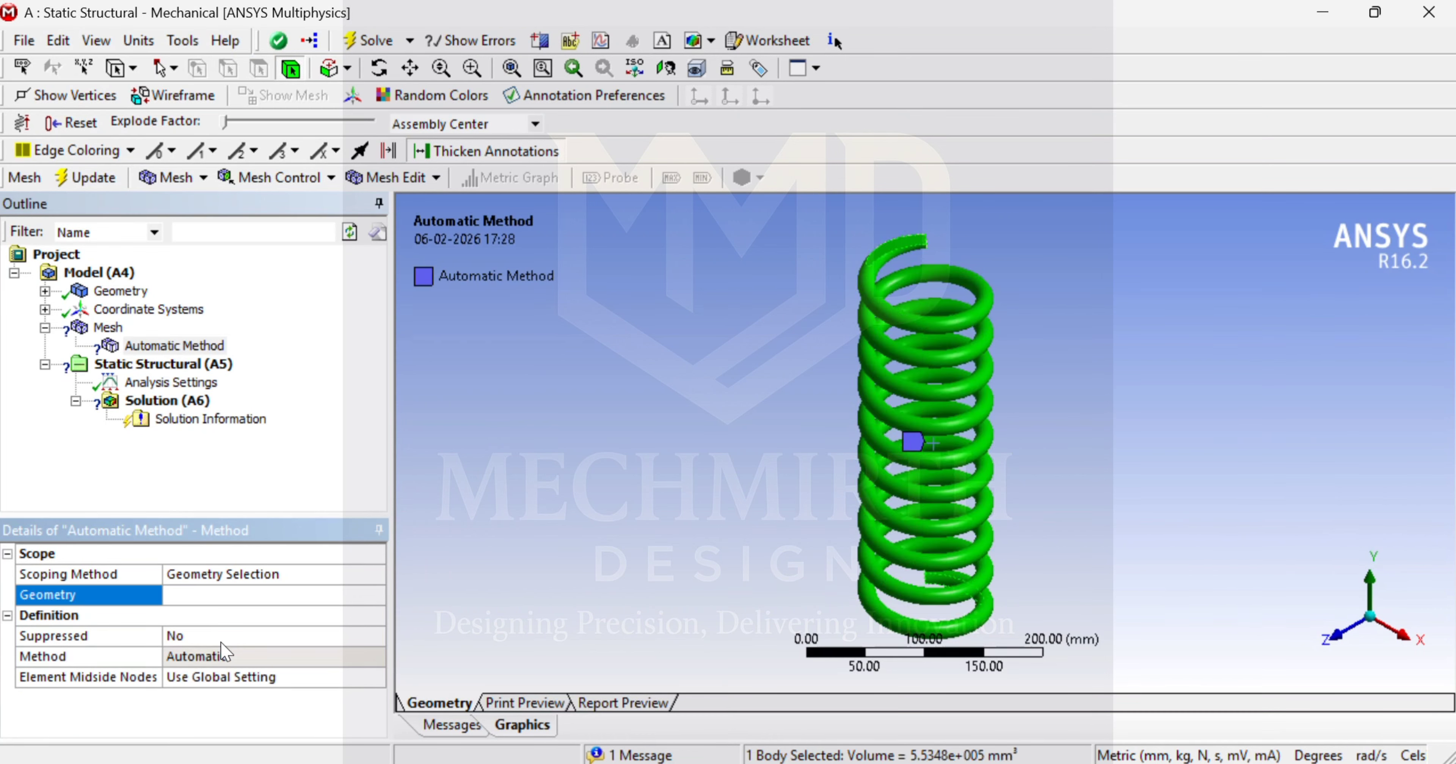
left_click(240, 656)
left_click(375, 656)
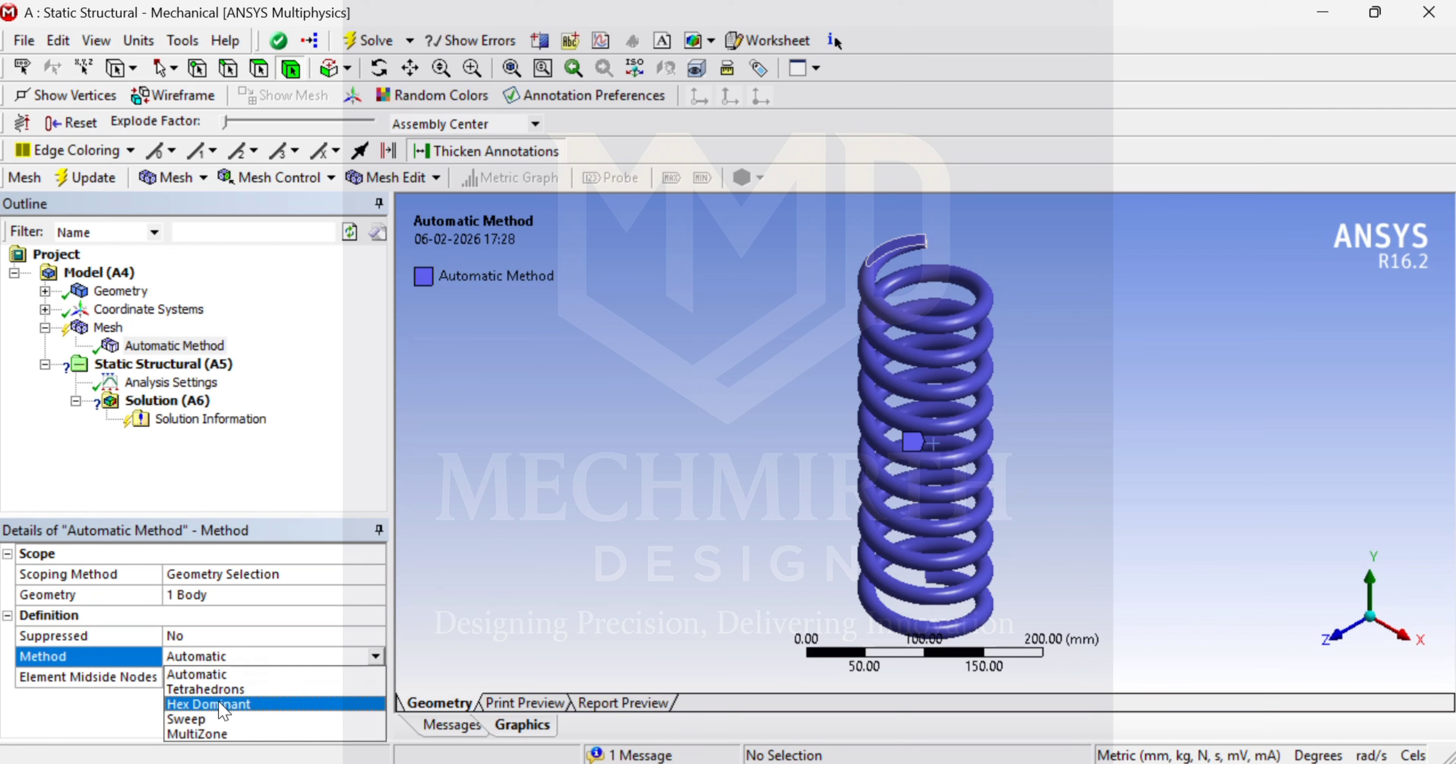
left_click(232, 686)
Insert a mesh Sizing control and scope it to the spring body.
left_click(107, 329)
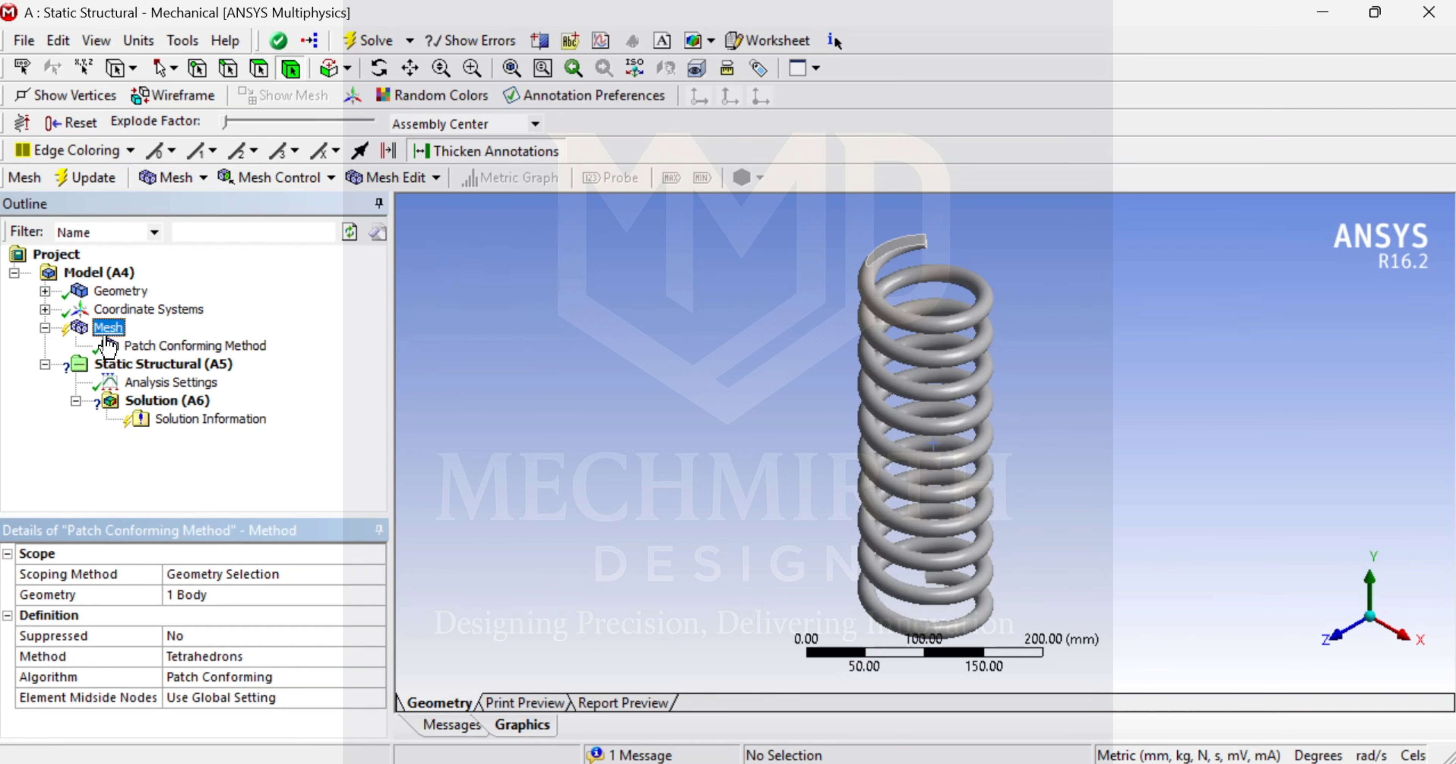
right_click(108, 335)
mouse_move(195, 348)
left_click(410, 398)
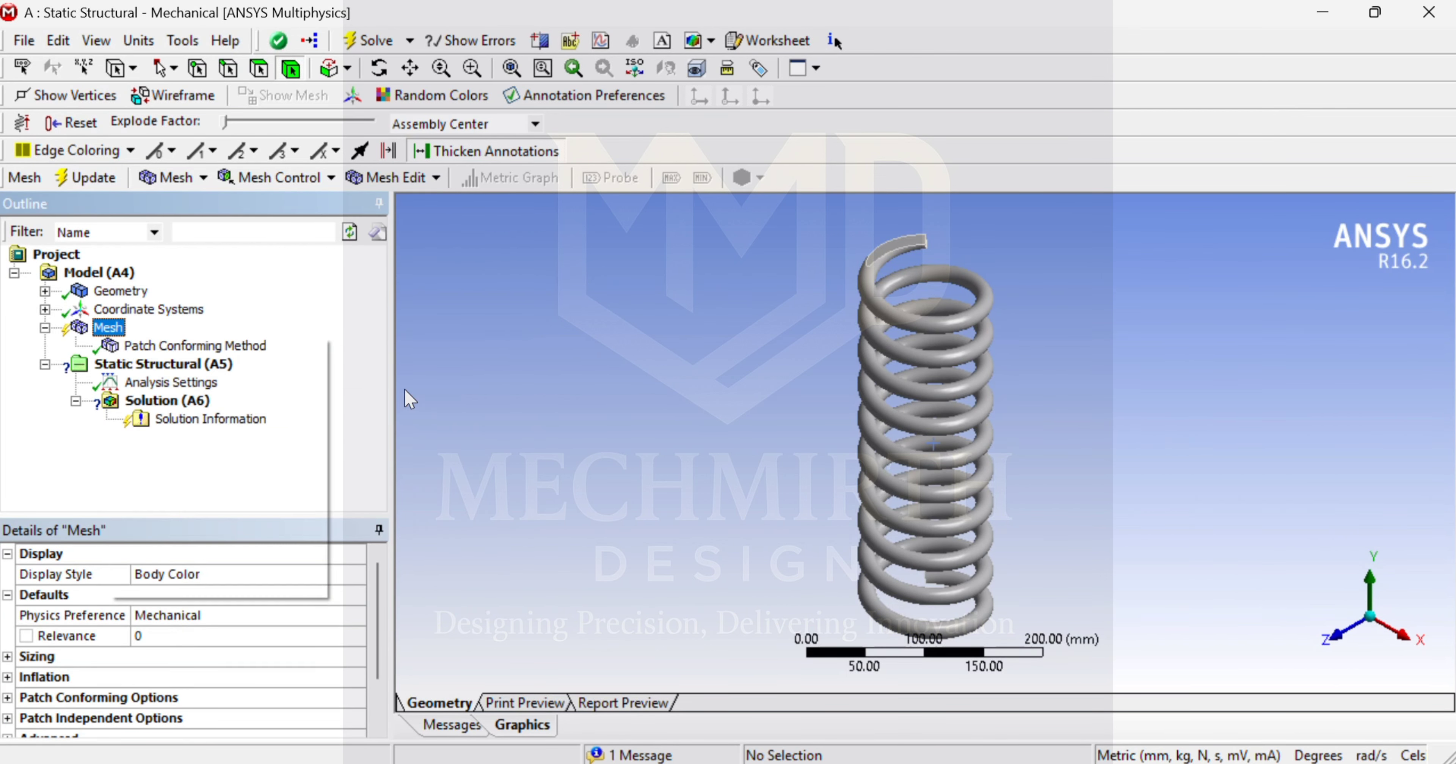
left_click(961, 480)
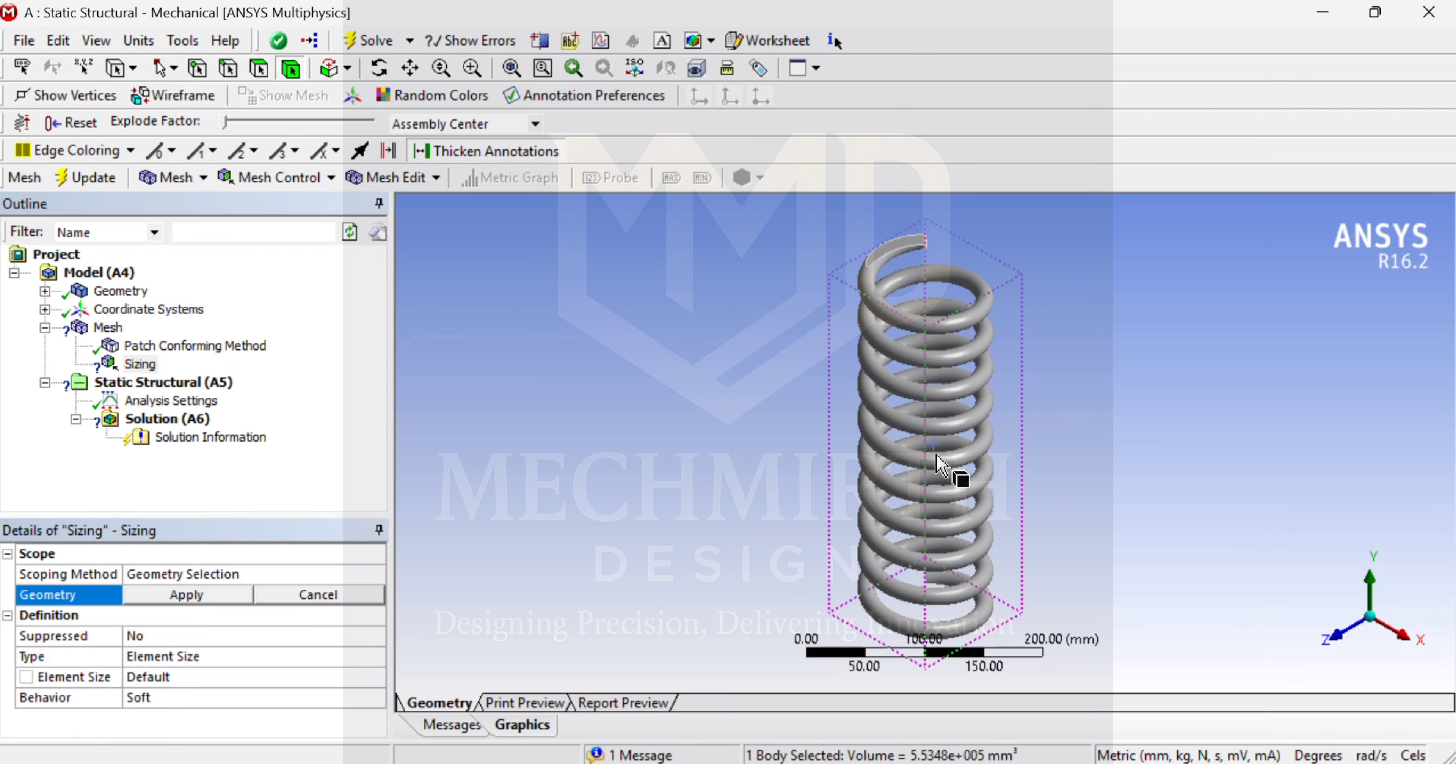
left_click(196, 657)
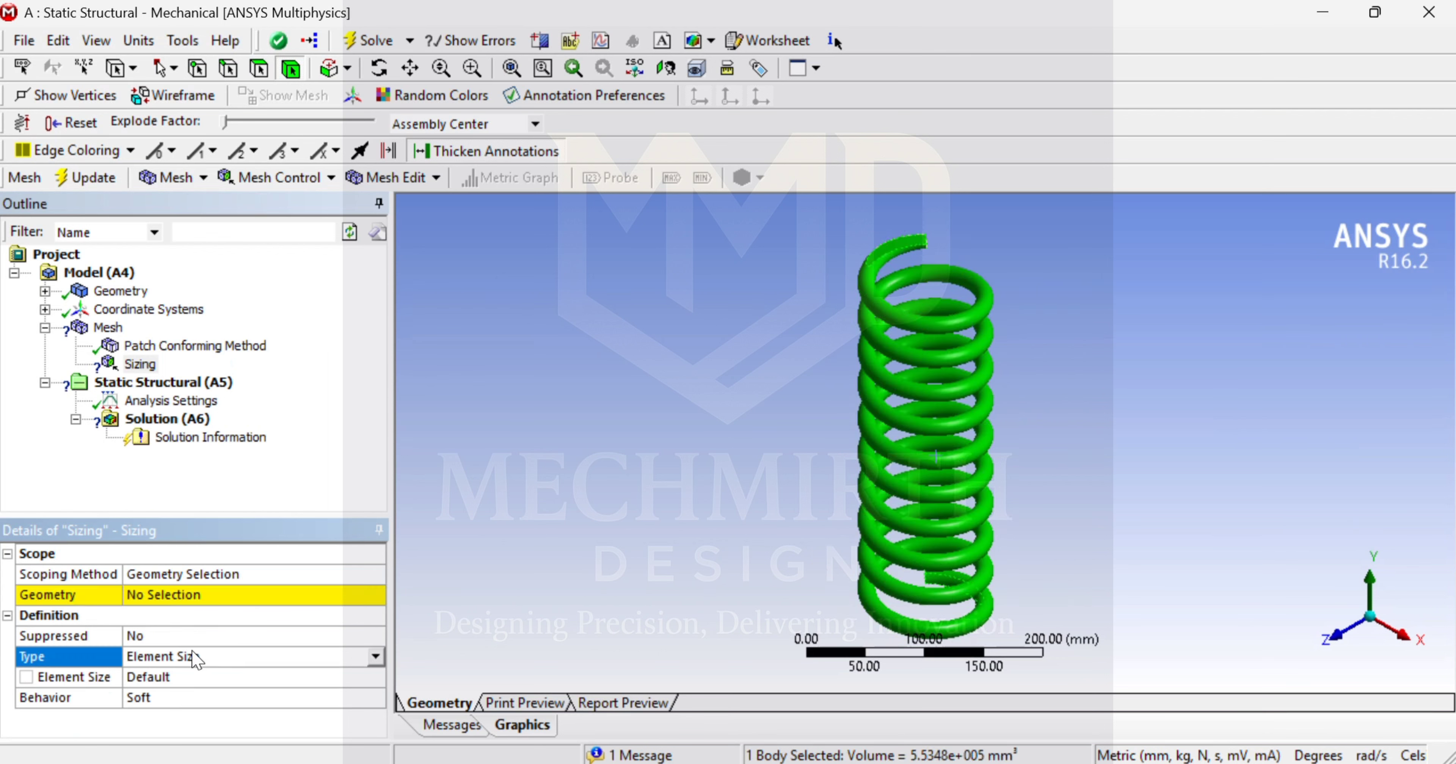
left_click(214, 594)
left_click(214, 594)
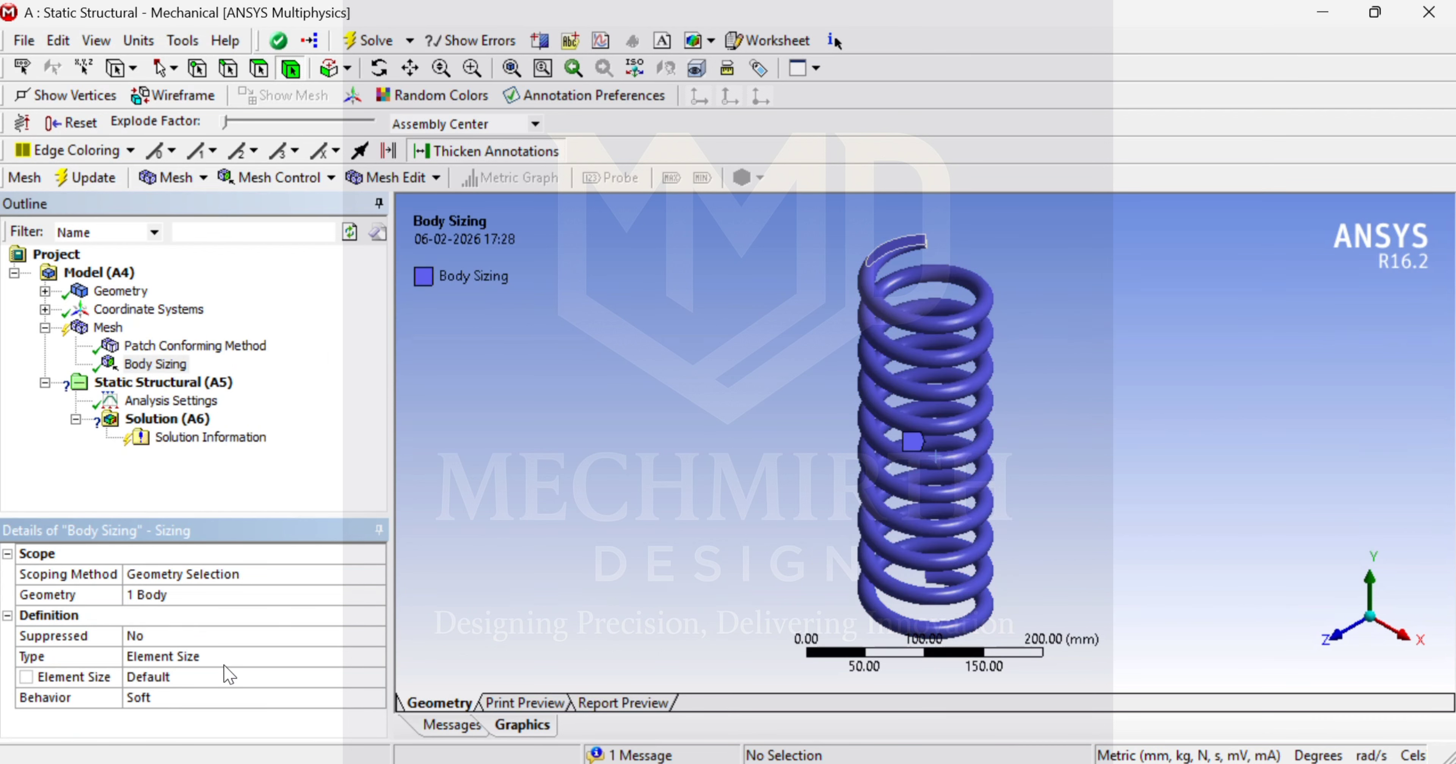
Set the body sizing's element size to 4 mm and generate the mesh.
left_click(180, 673)
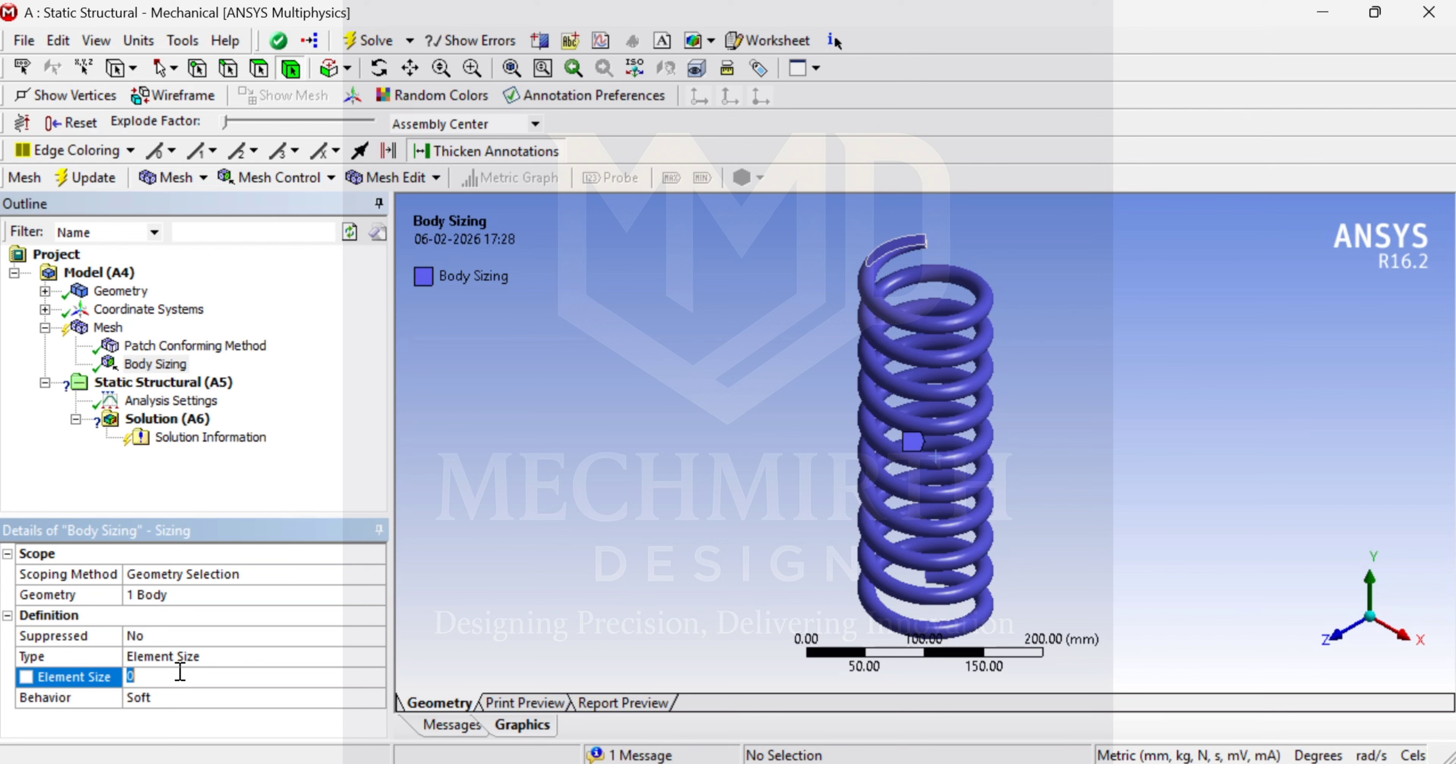
key("Return")
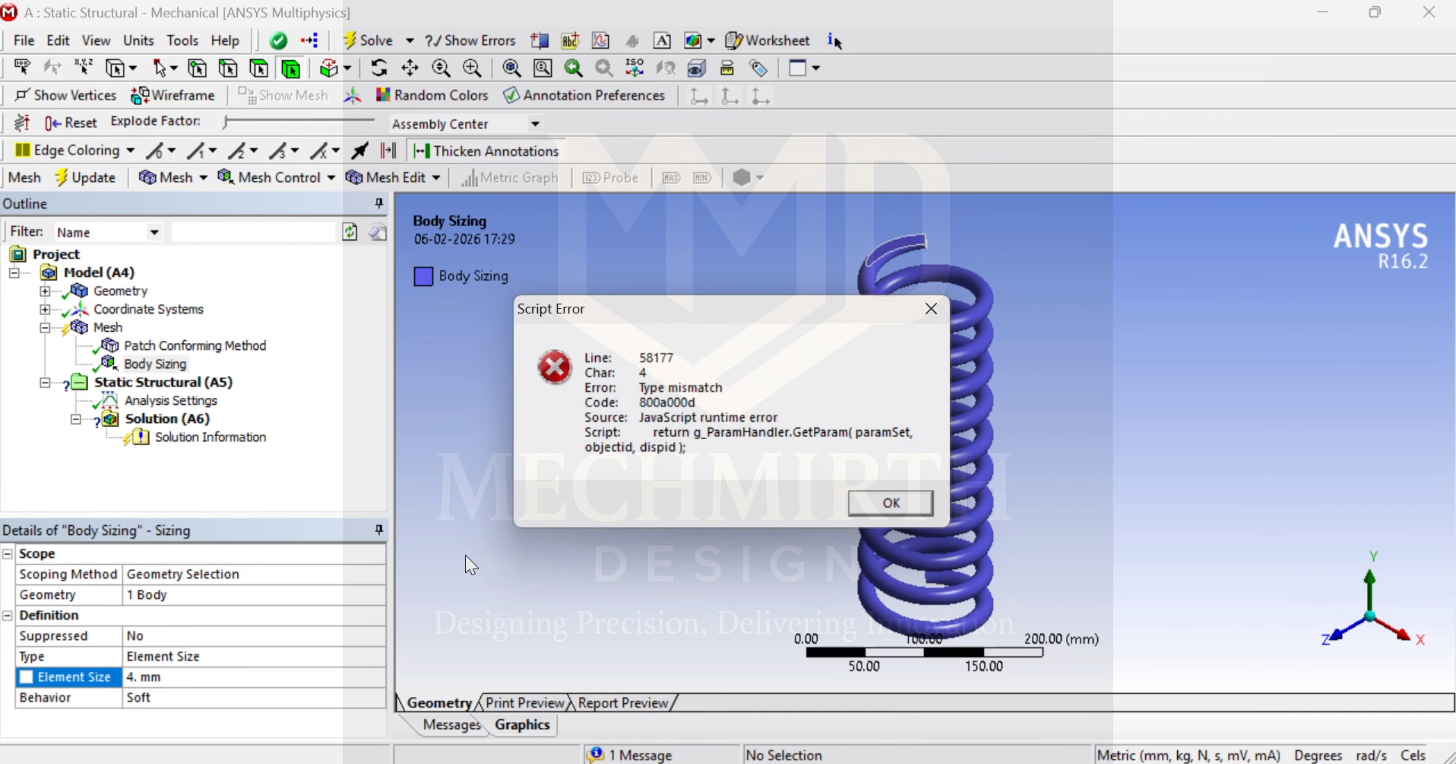
left_click(909, 511)
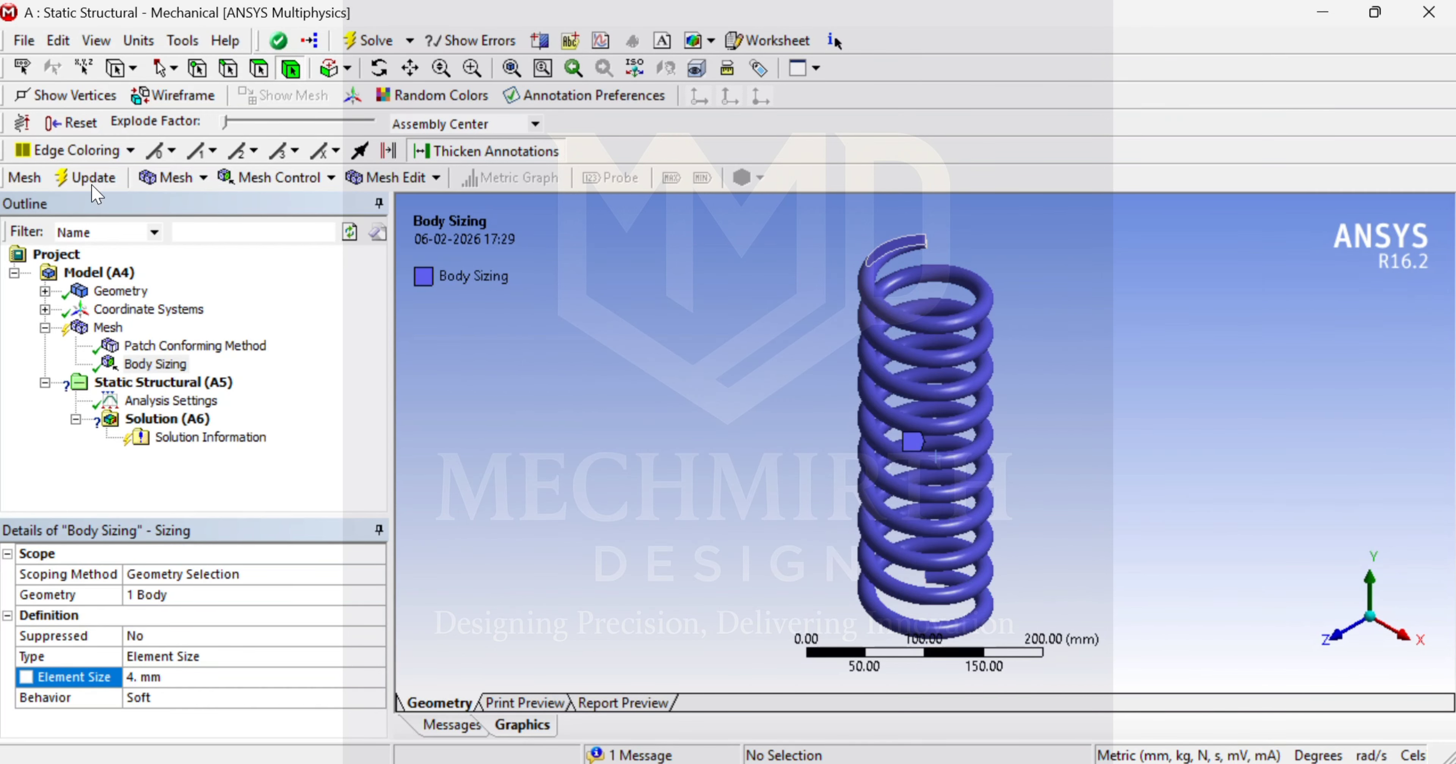
right_click(107, 328)
left_click(187, 404)
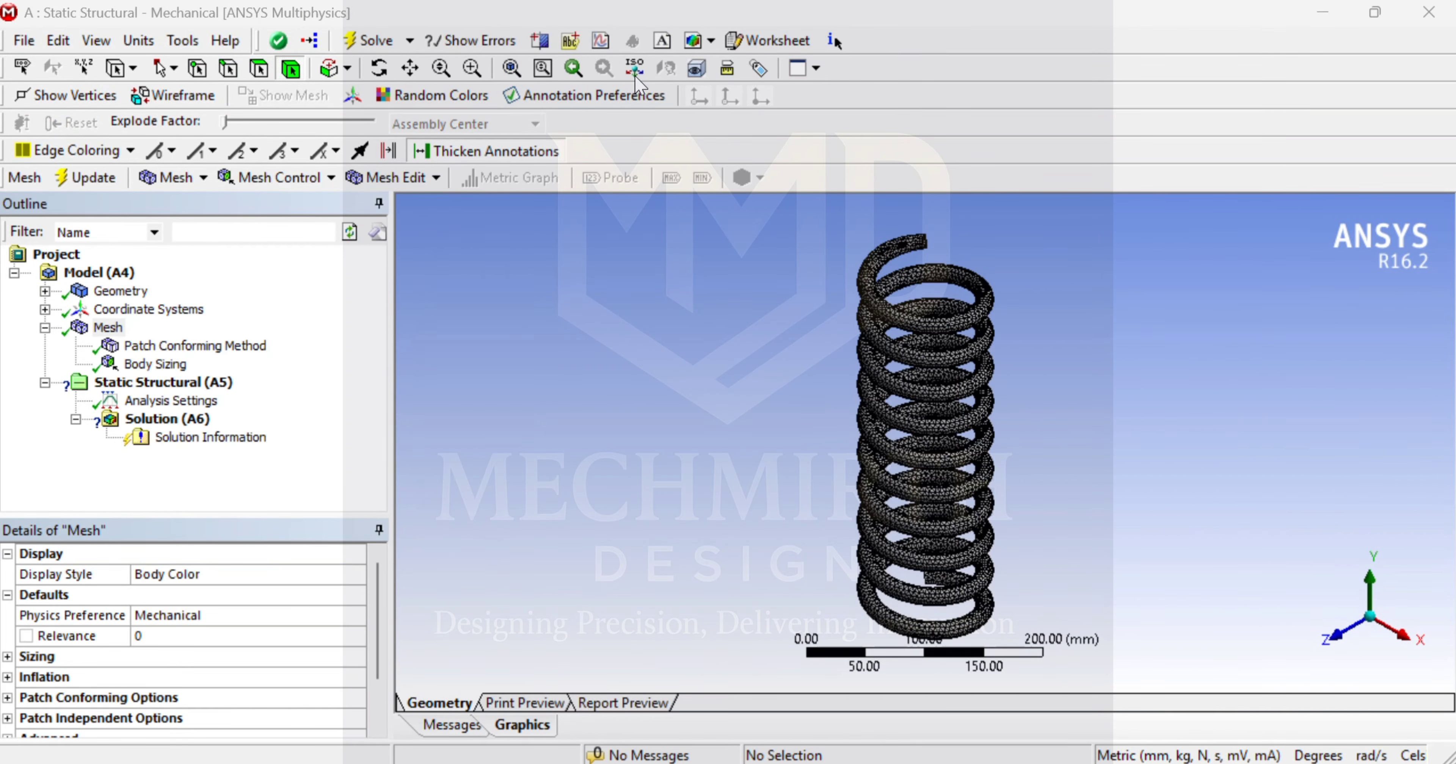
Insert a Fixed Support under Static Structural and scope it to the flat face at the spring's lower end.
middle_click_drag(1040, 315, 735, 525)
left_click(146, 384)
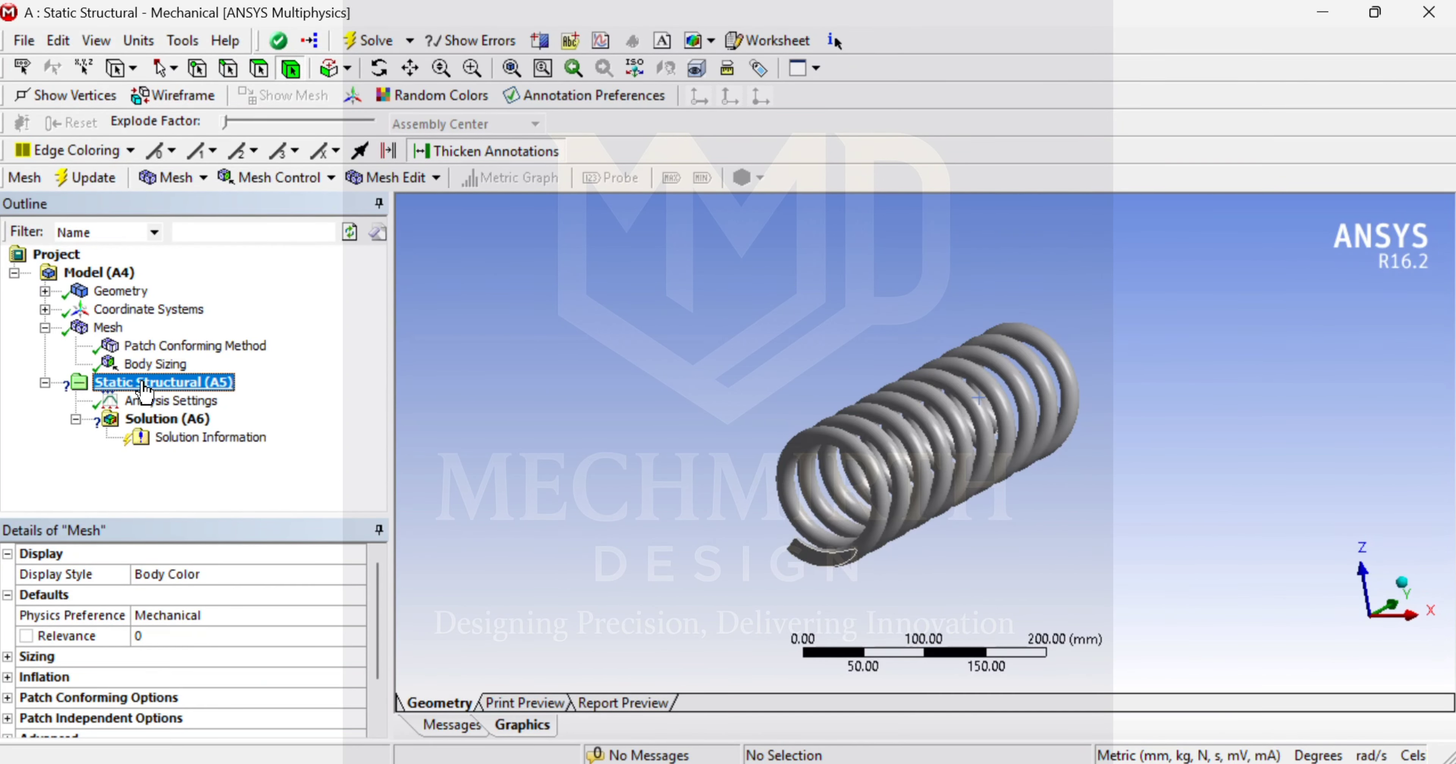
right_click(146, 390)
mouse_move(228, 395)
left_click(416, 424)
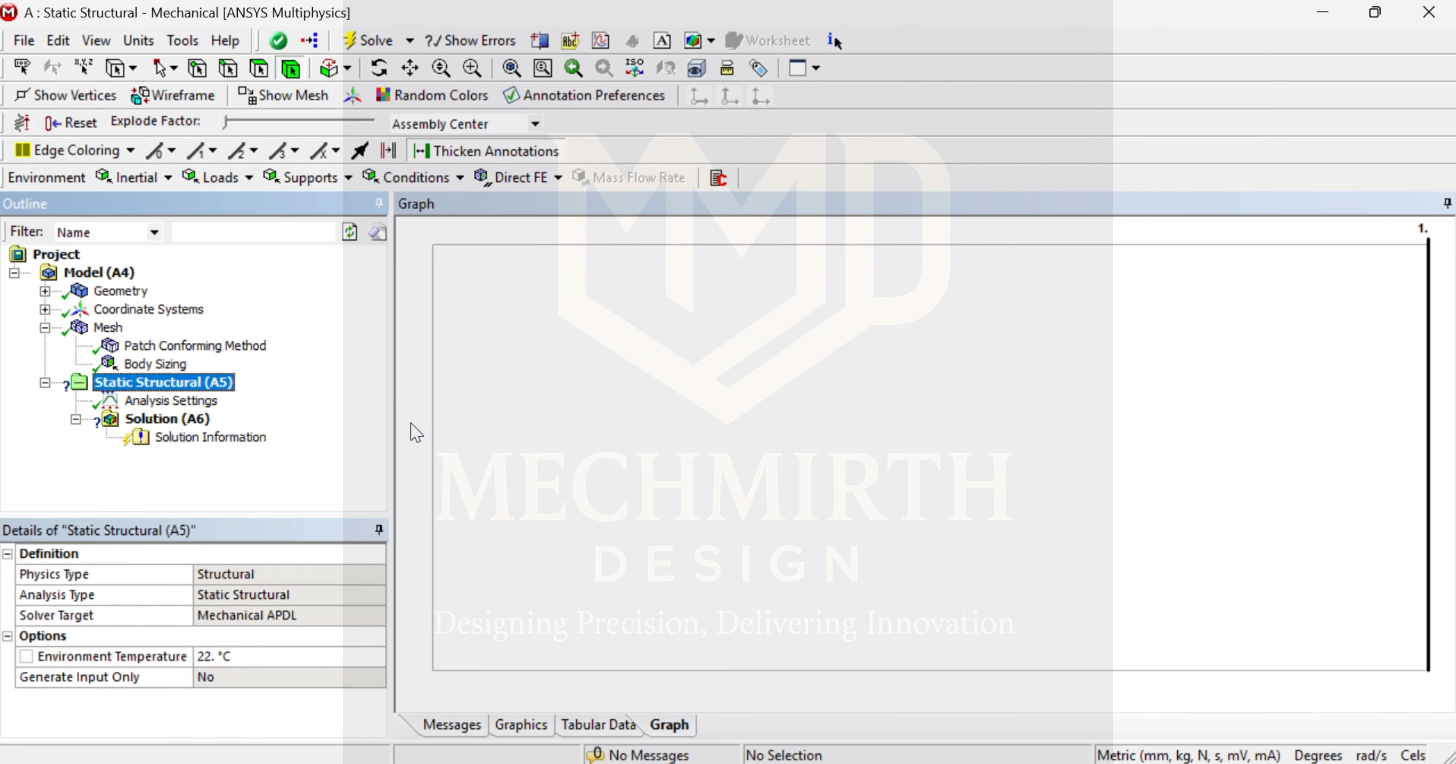
left_click(534, 723)
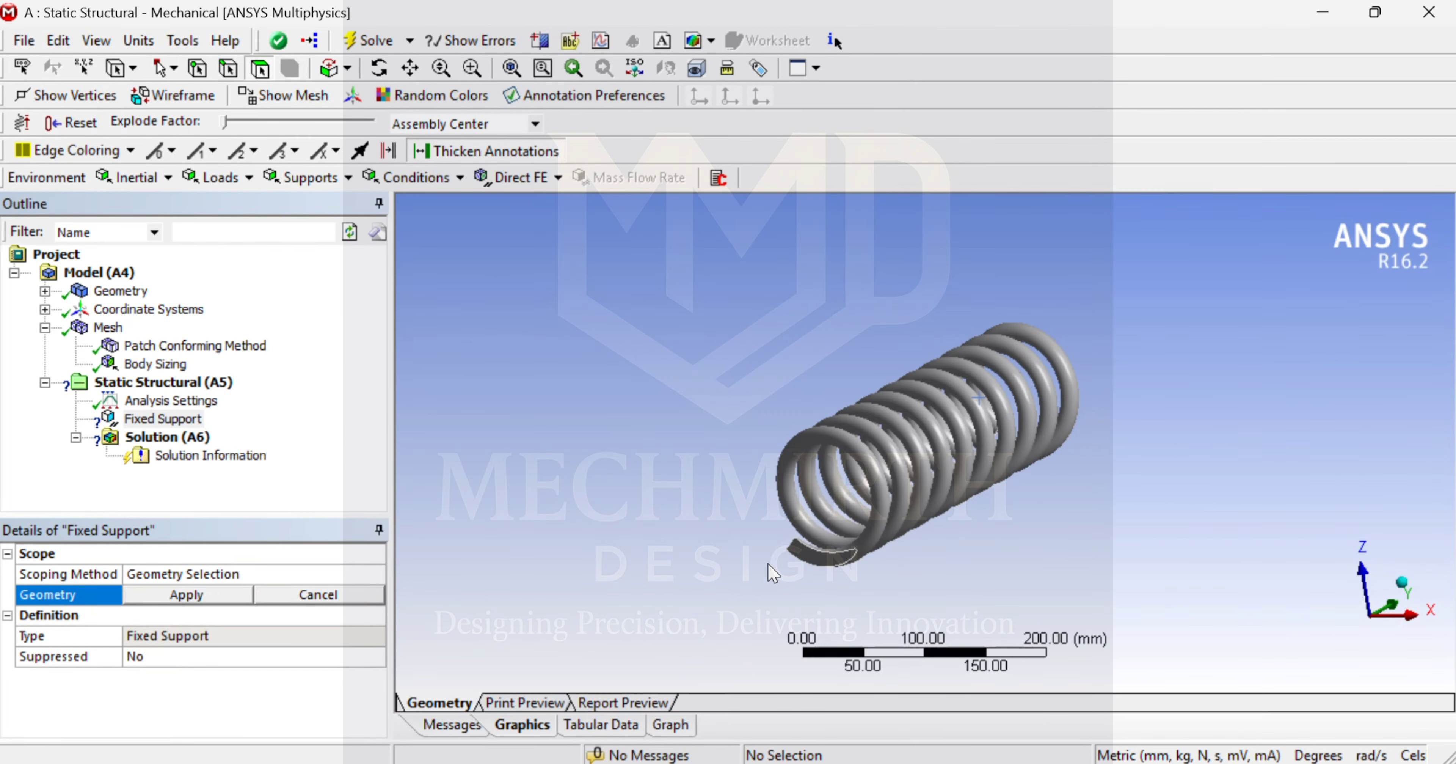
left_click(822, 554)
middle_click_drag(822, 554, 474, 478)
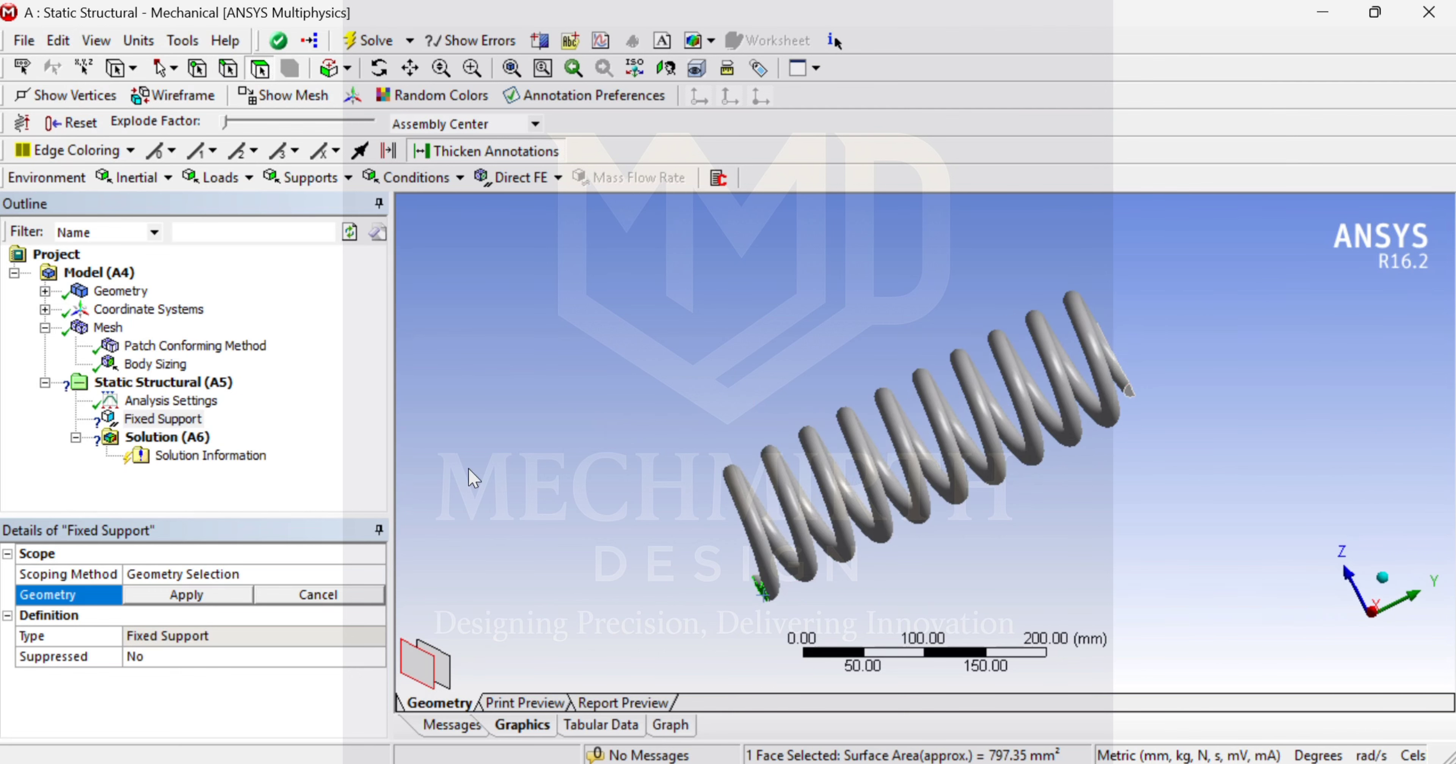
left_click(215, 599)
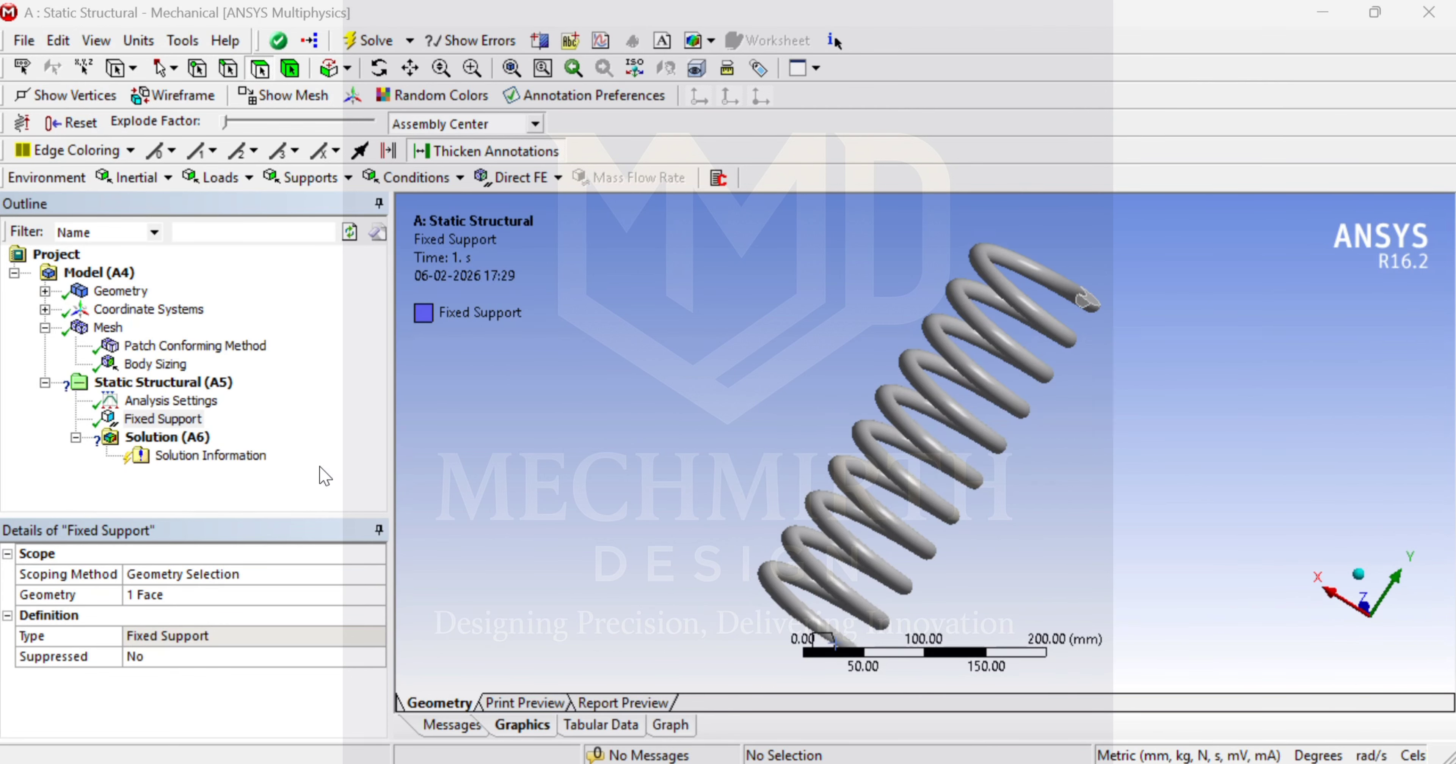
Insert a Force under Static Structural and scope it to the flat face at the spring's upper end.
left_click(113, 382)
right_click(101, 382)
mouse_move(195, 391)
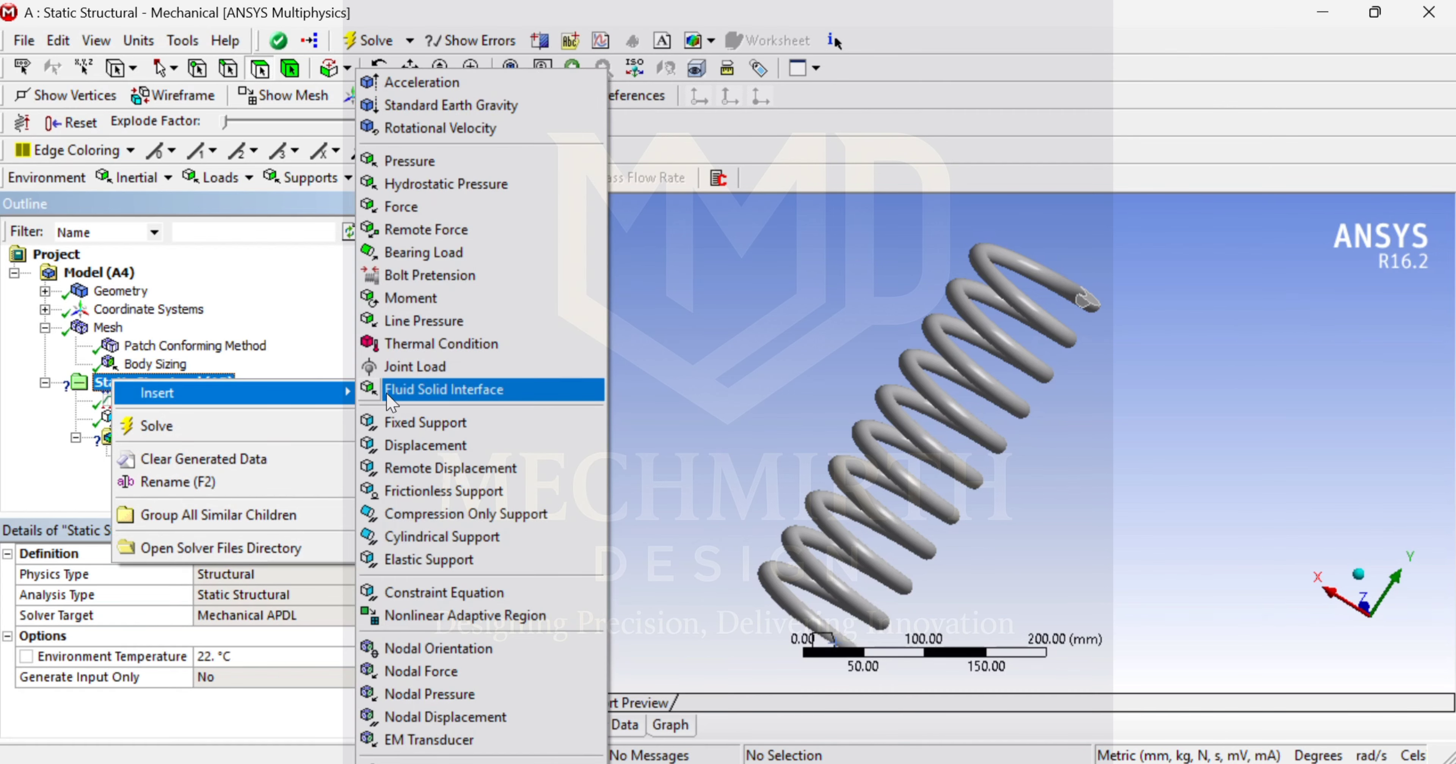
left_click(413, 207)
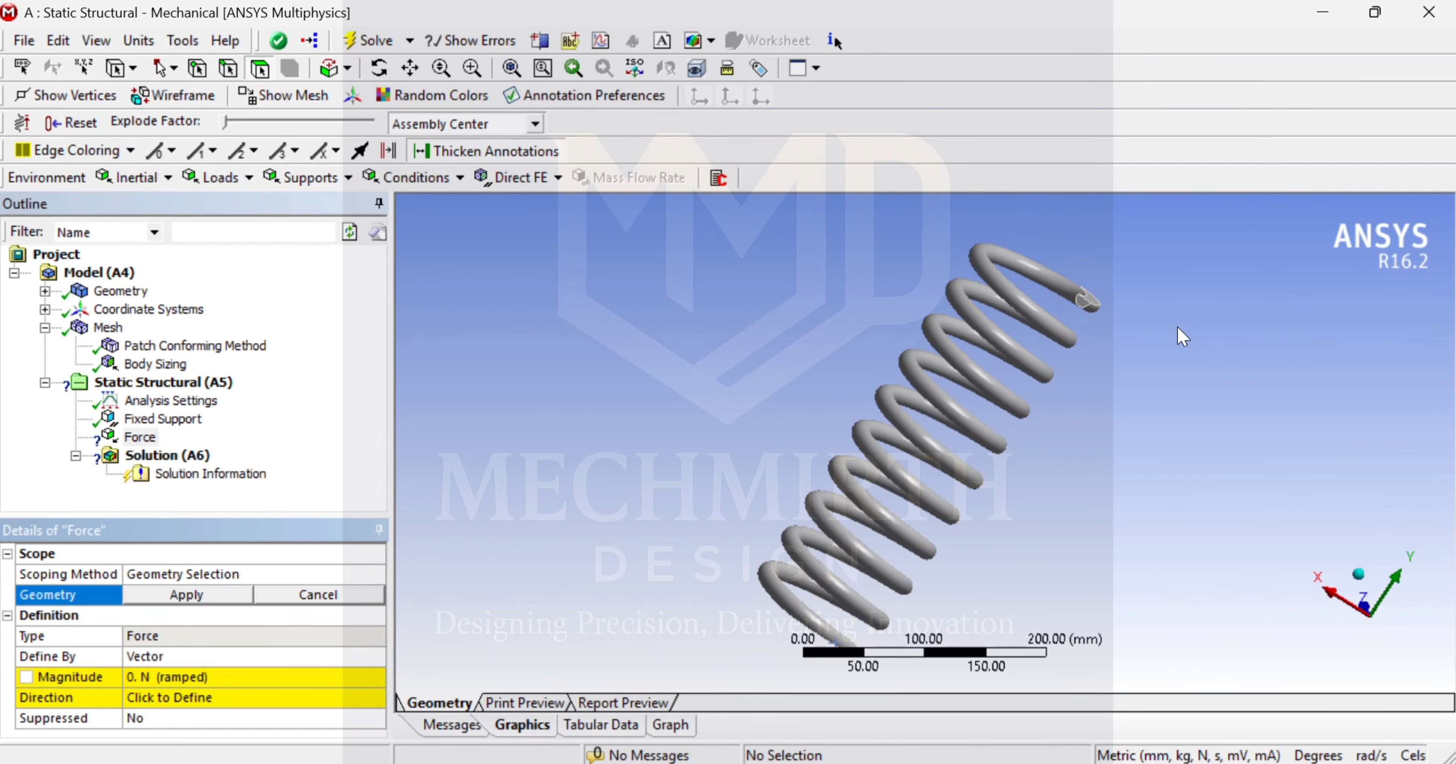
middle_click_drag(1183, 337, 949, 299)
left_click(936, 329)
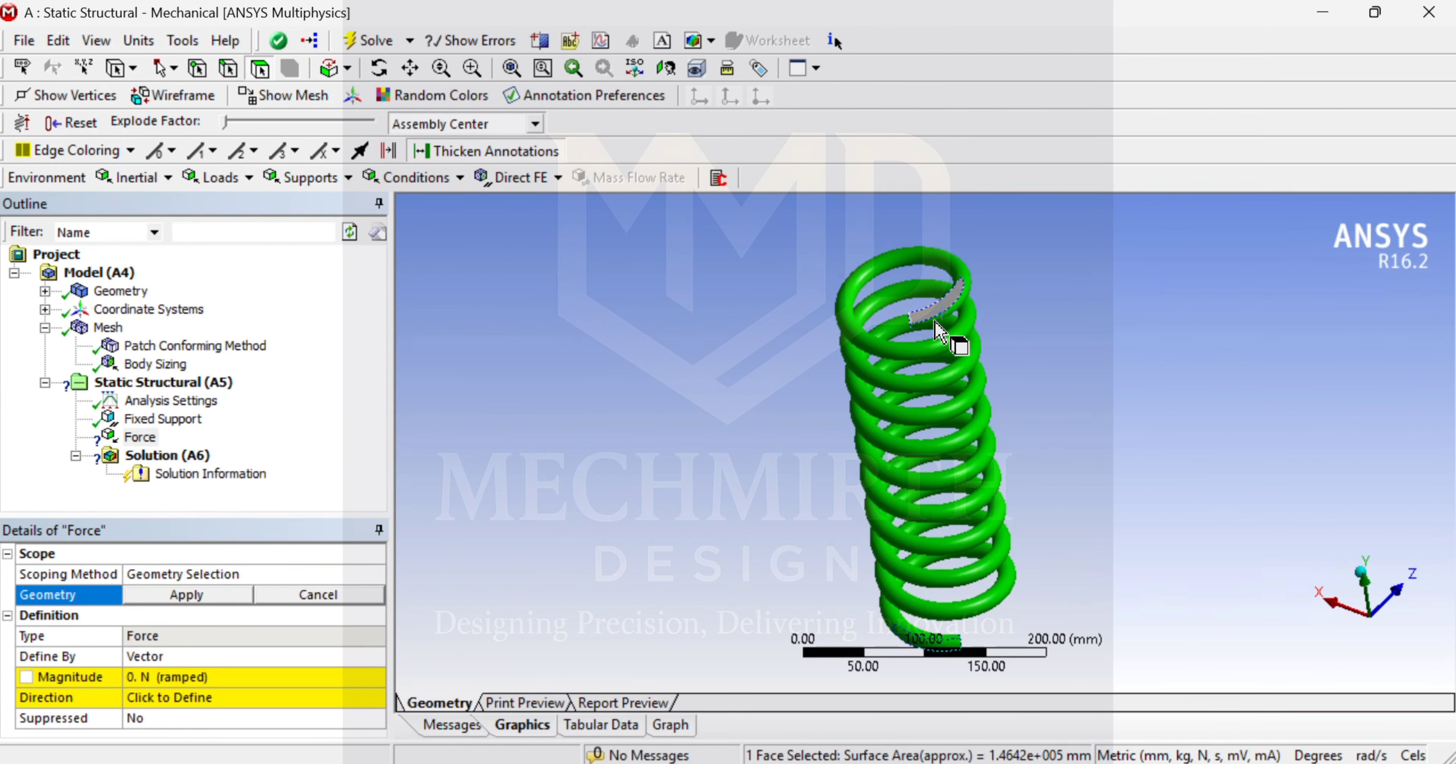
scroll(935, 328, "up", 3)
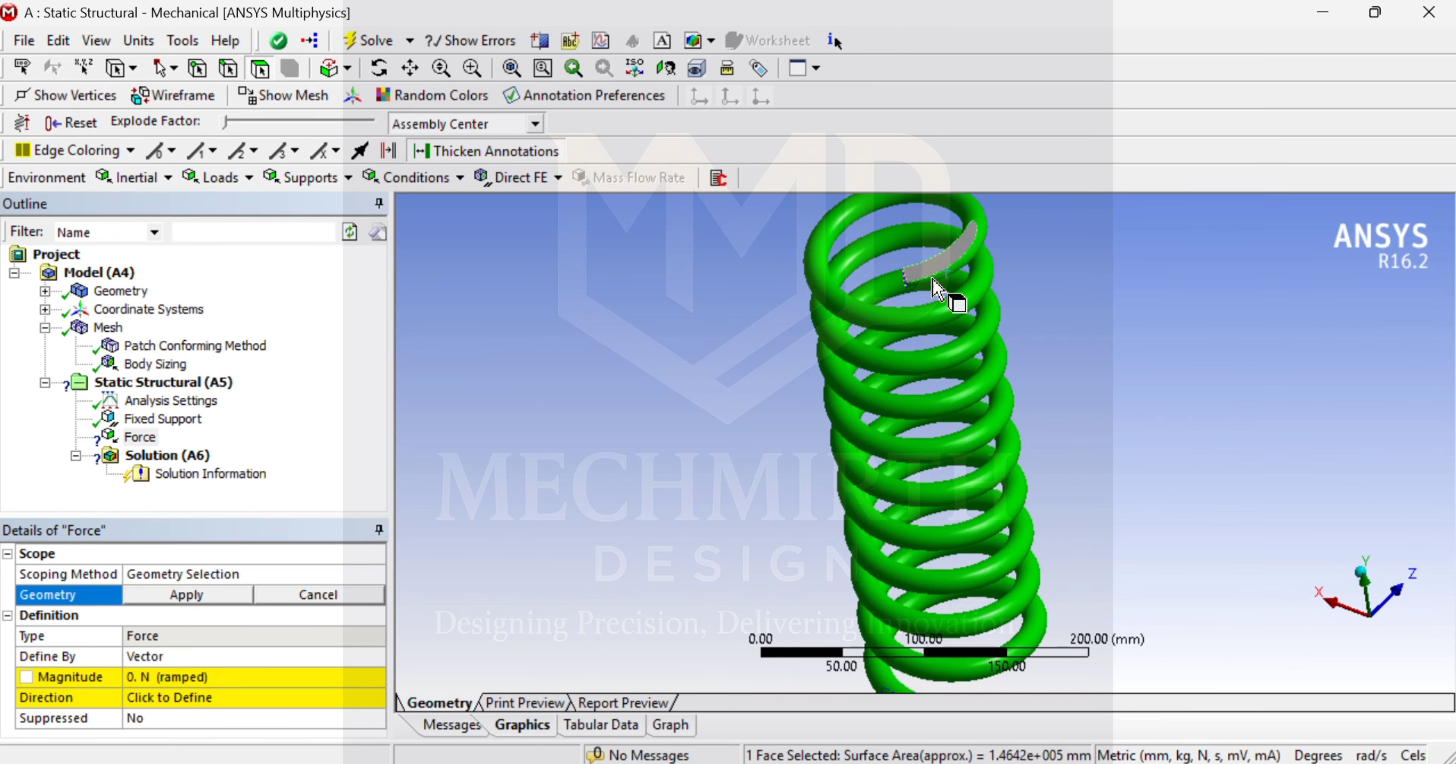
left_click(930, 275)
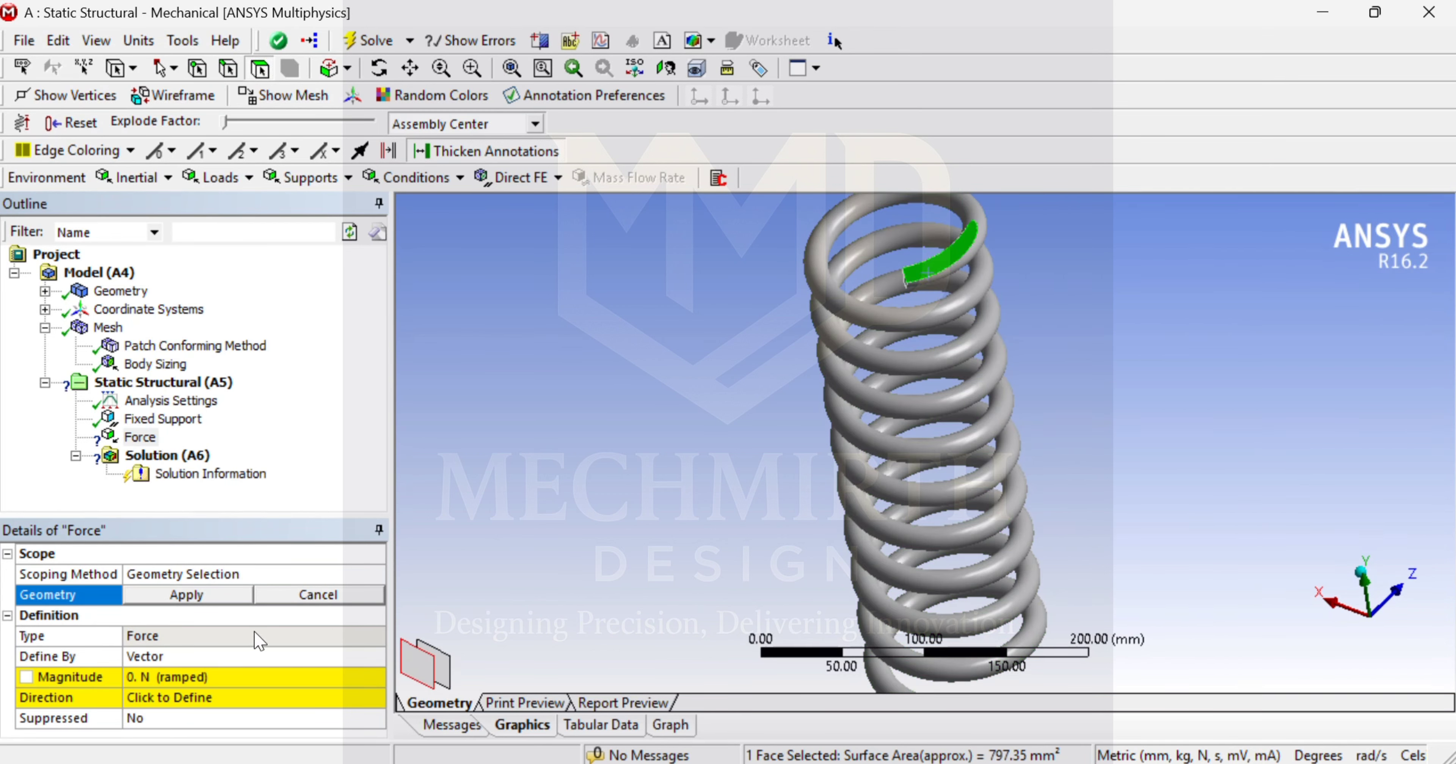
left_click(185, 597)
Set the force's magnitude to 1500 N and reverse its direction so it acts along negative Y.
left_click(202, 677)
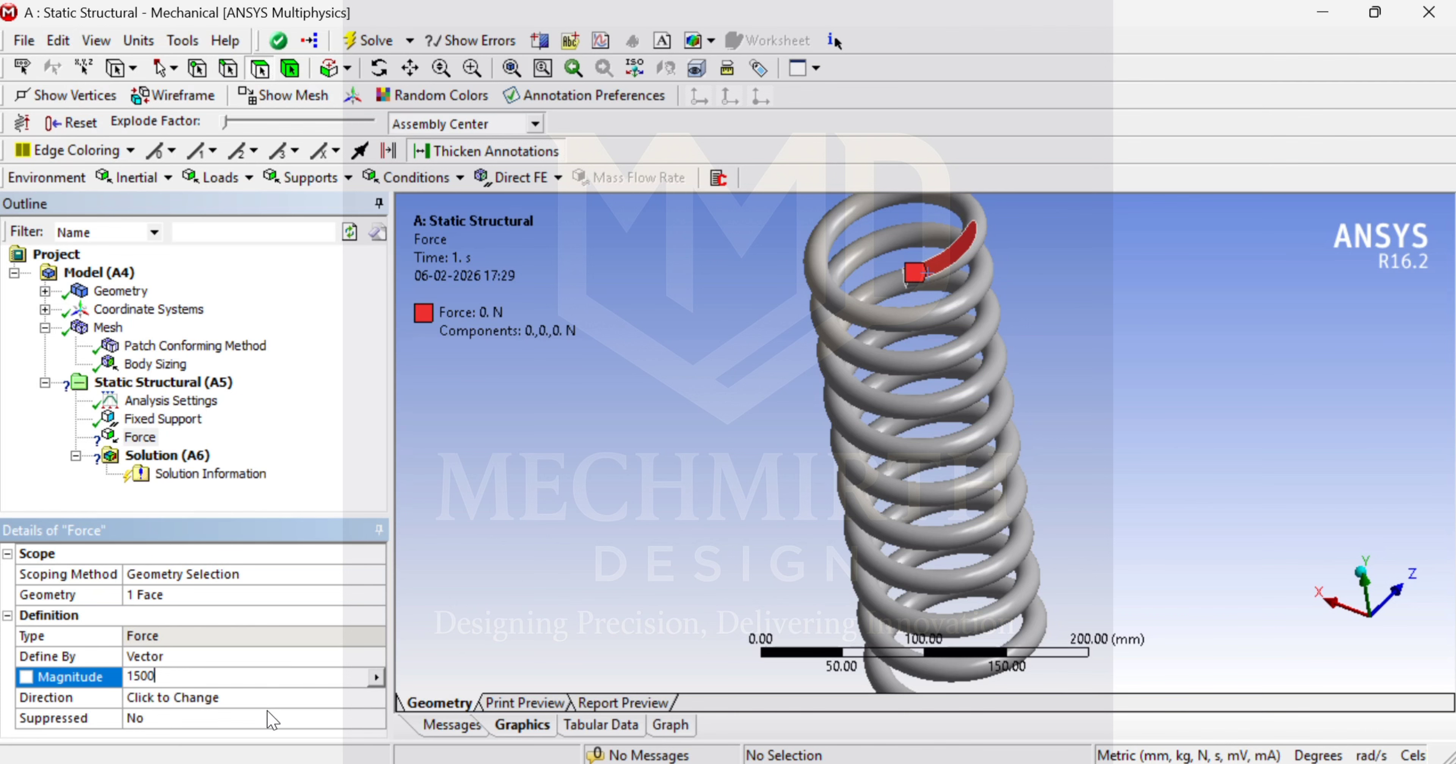
left_click(274, 699)
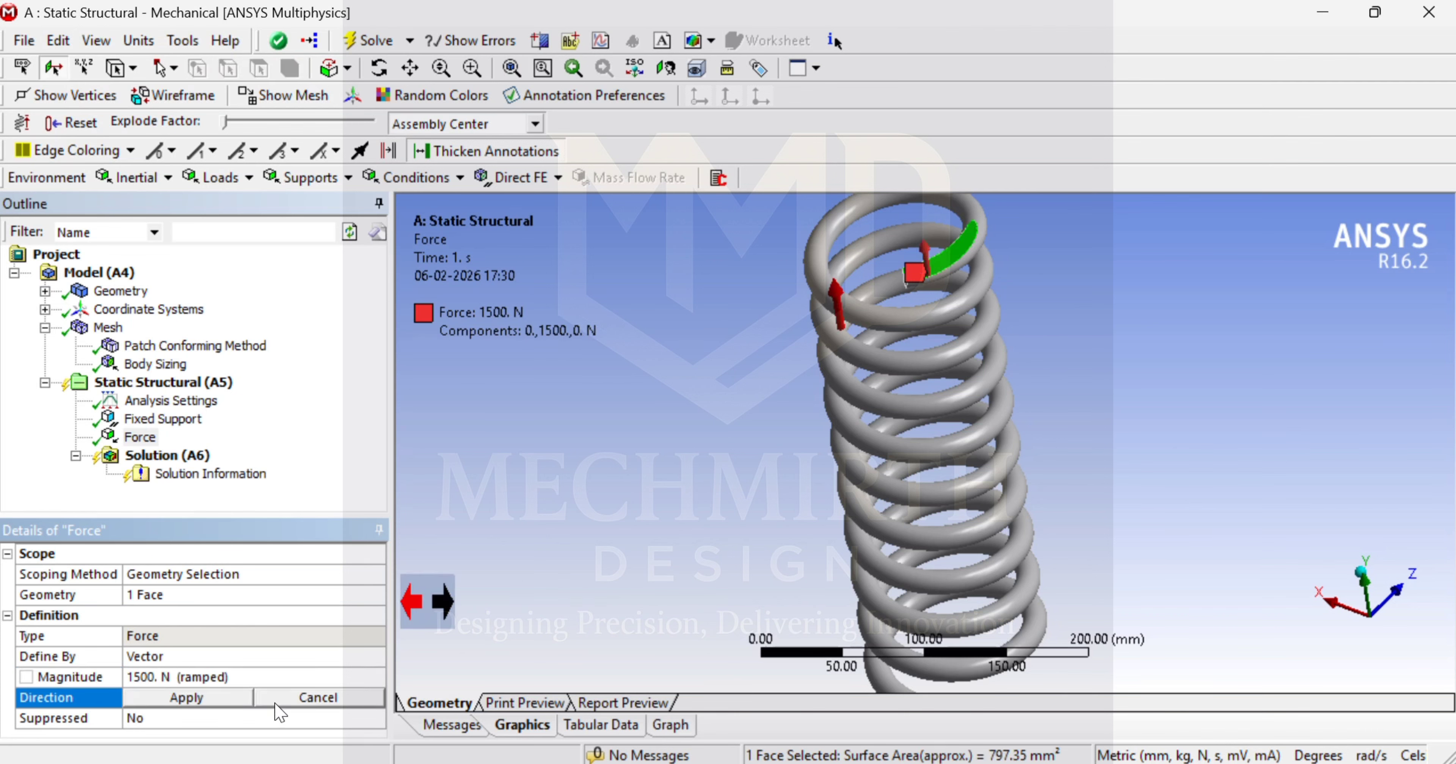
left_click(444, 603)
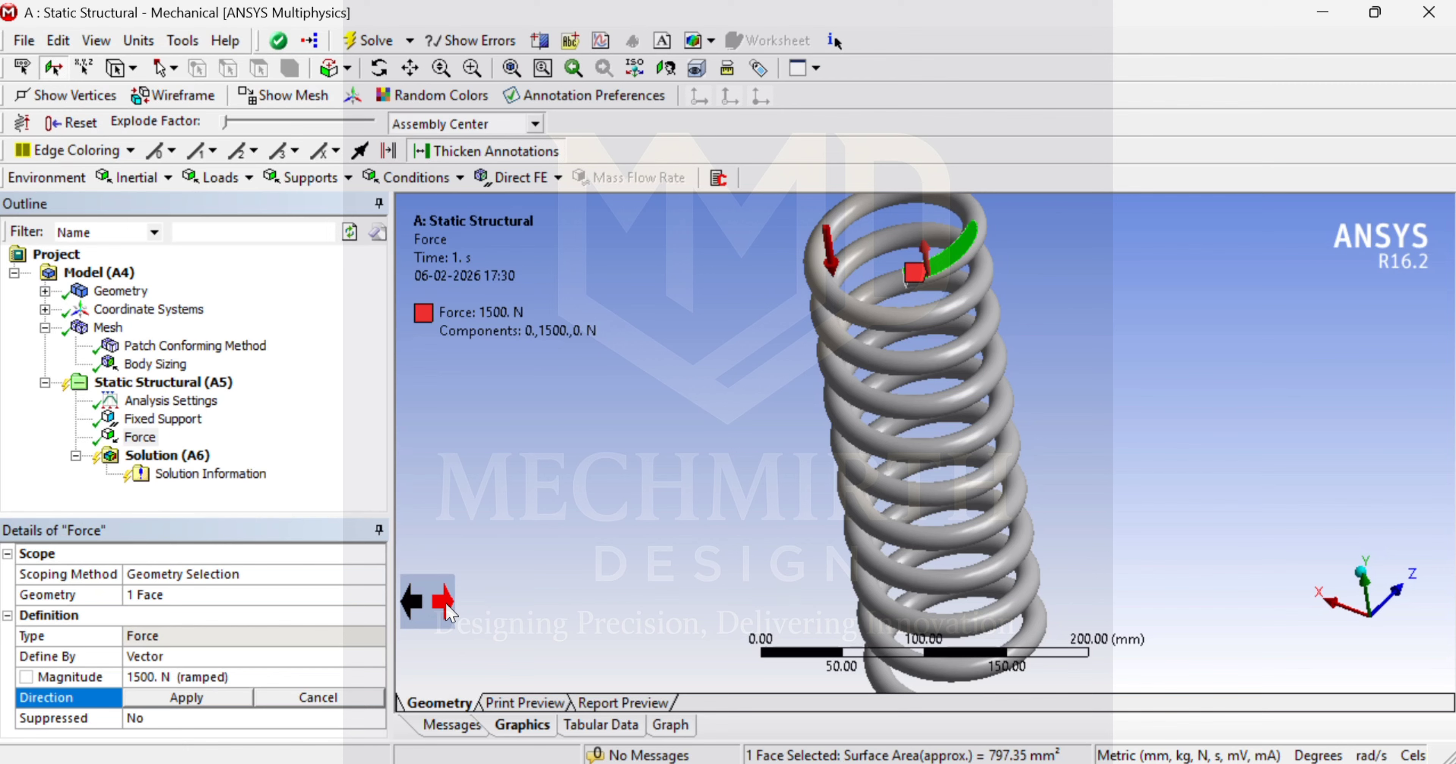
middle_click_drag(806, 403, 942, 308)
scroll(833, 309, "up", 3)
scroll(836, 305, "down", 5)
left_click(212, 700)
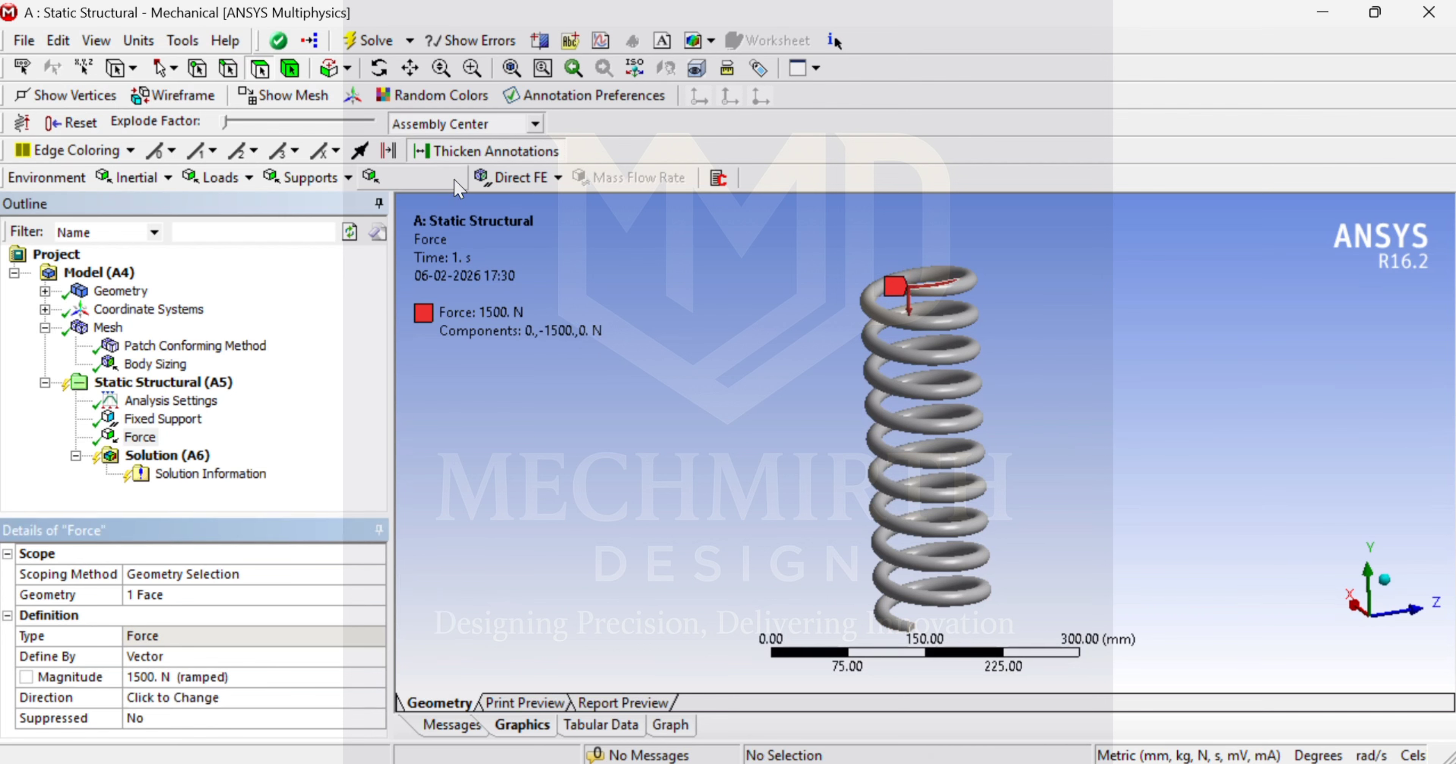
Insert a Displacement under Static Structural and scope it to the flat face at the spring's upper end.
right_click(176, 382)
mouse_move(273, 402)
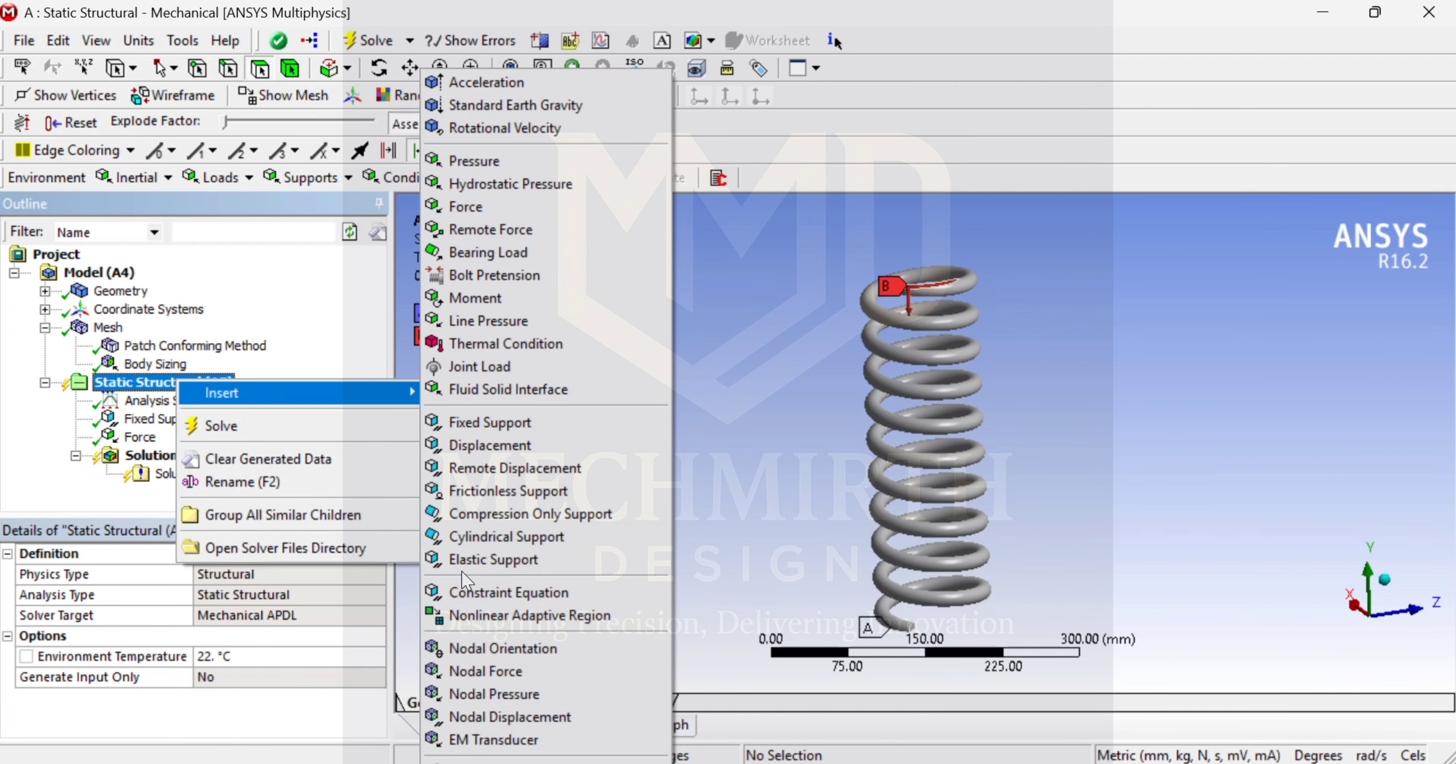
left_click(497, 445)
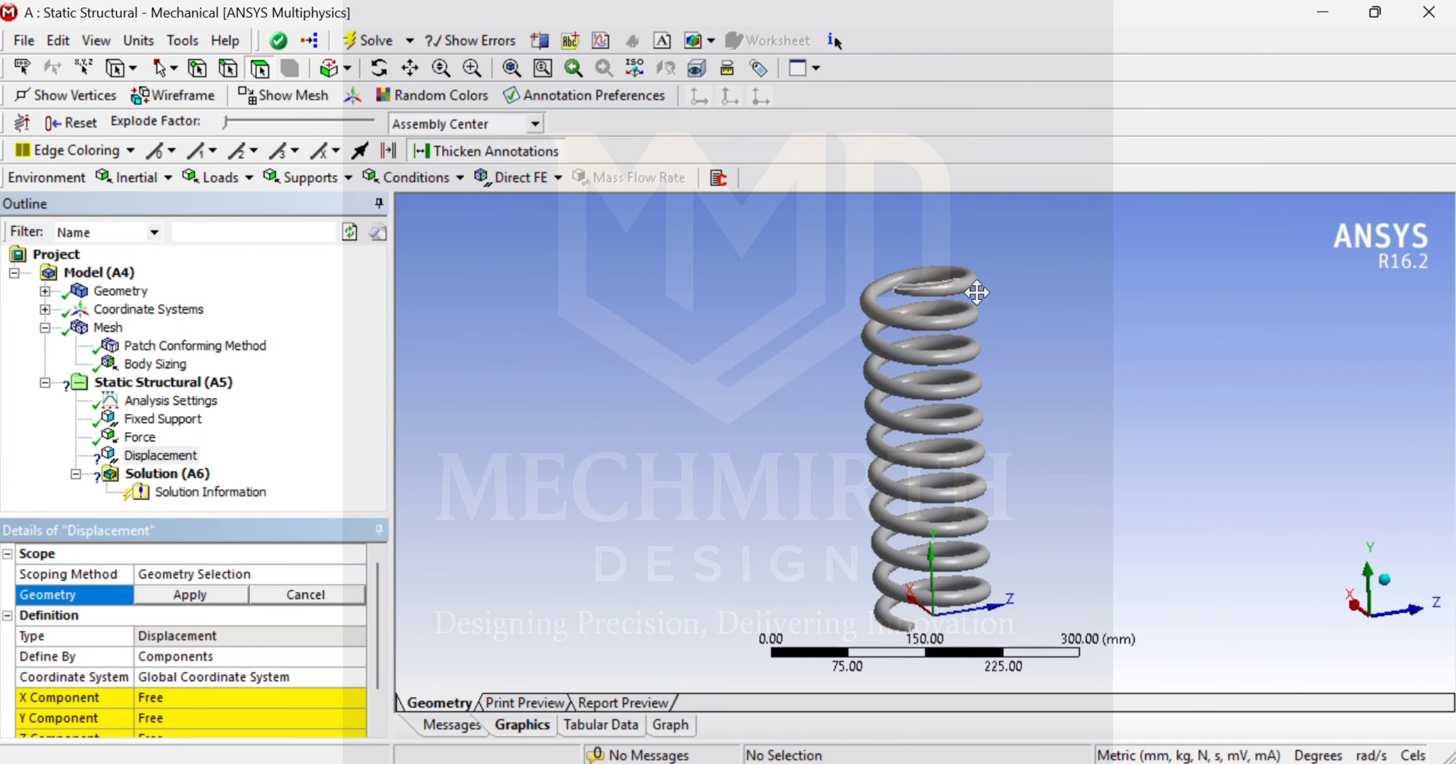
middle_click_drag(976, 291, 977, 361)
left_click(909, 403)
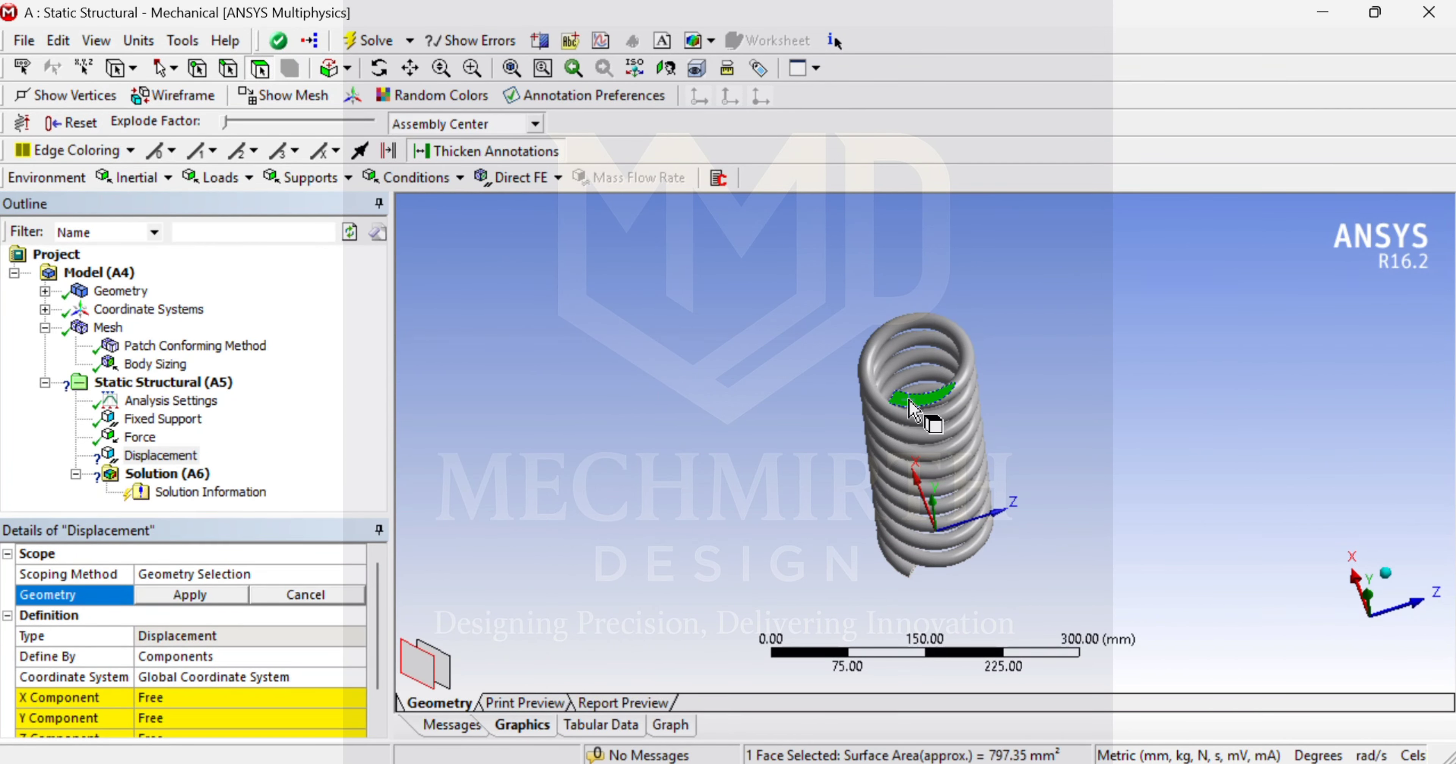
left_click(193, 596)
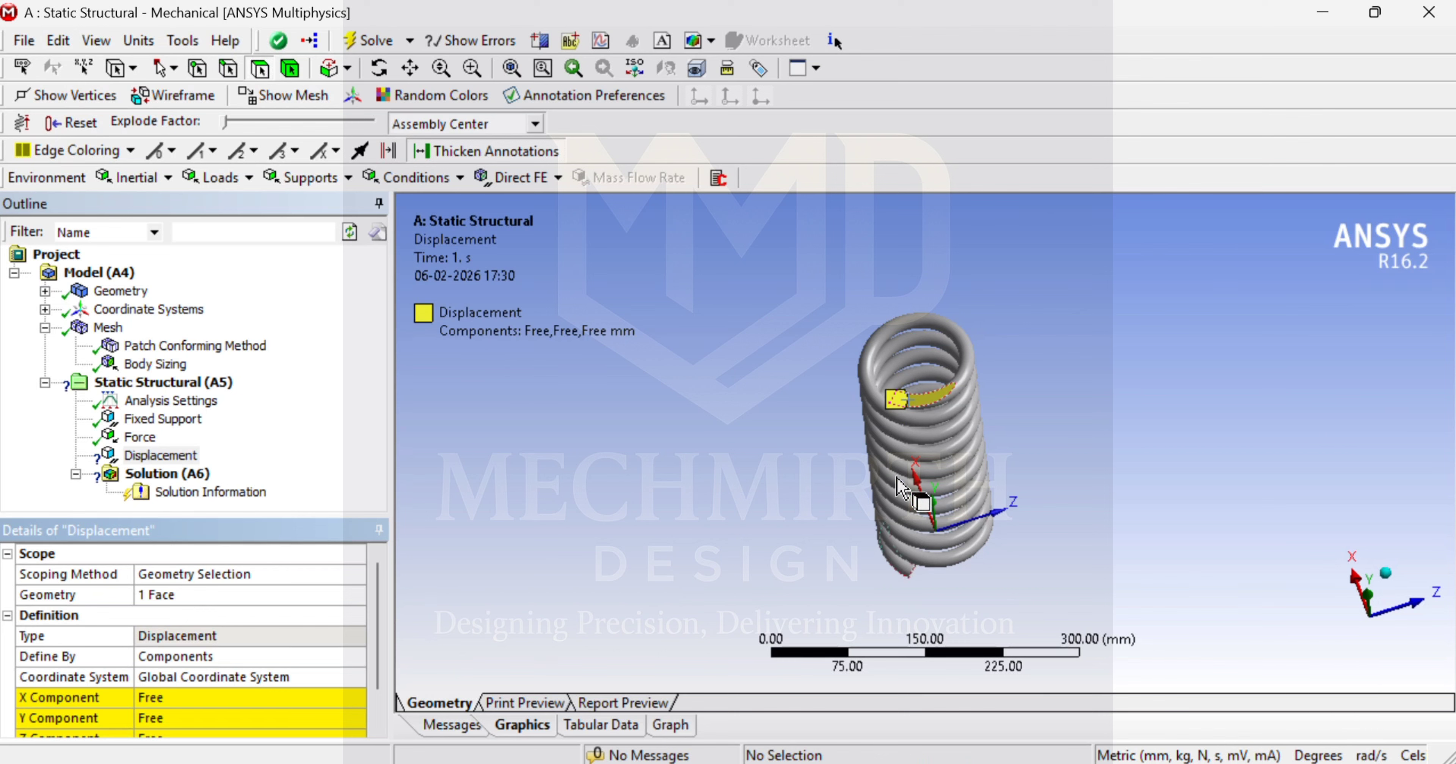
Set the displacement's X component to 0 mm.
mouse_move(910, 494)
middle_mouse_down()
mouse_move(879, 384)
mouse_move(891, 410)
middle_mouse_up()
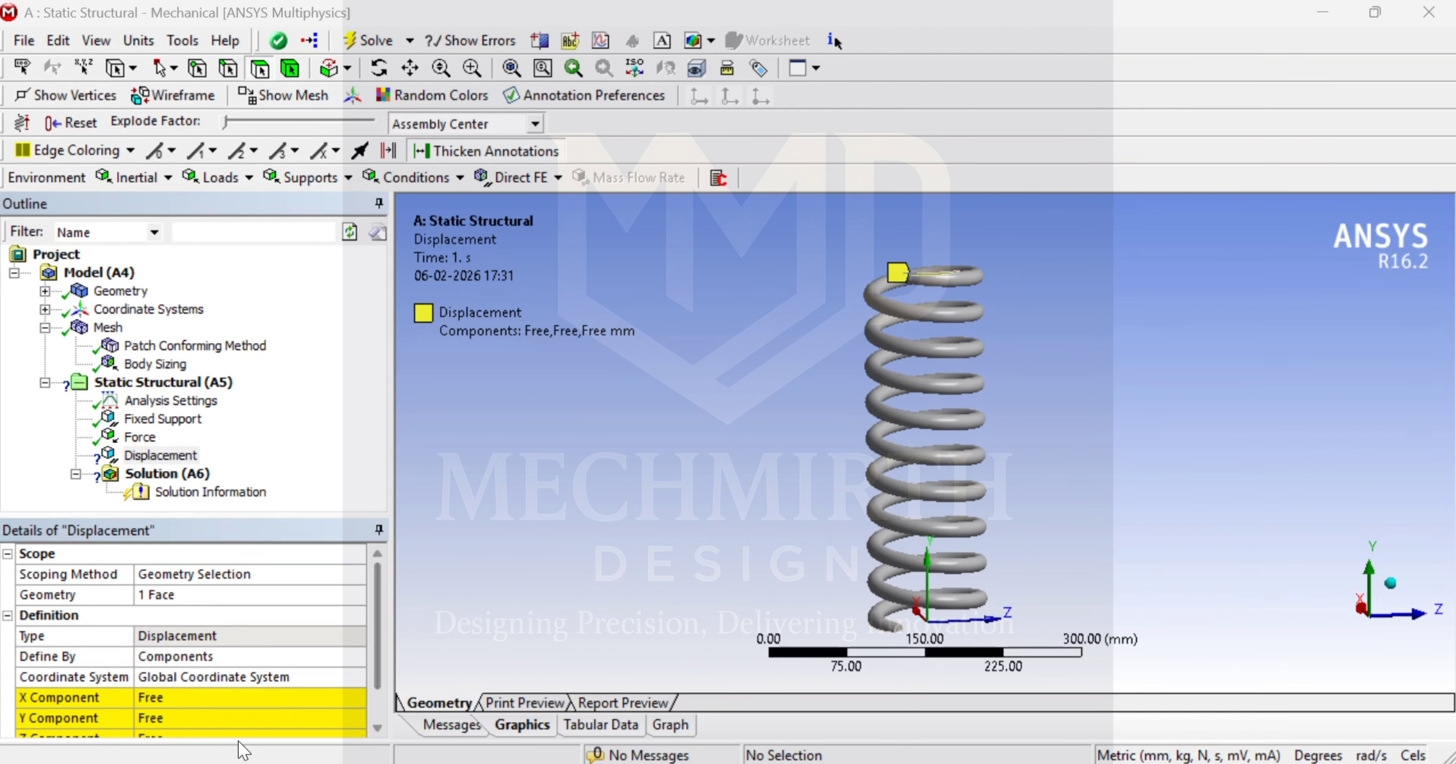
left_click(245, 698)
type("0")
scroll(203, 695, "down", 1)
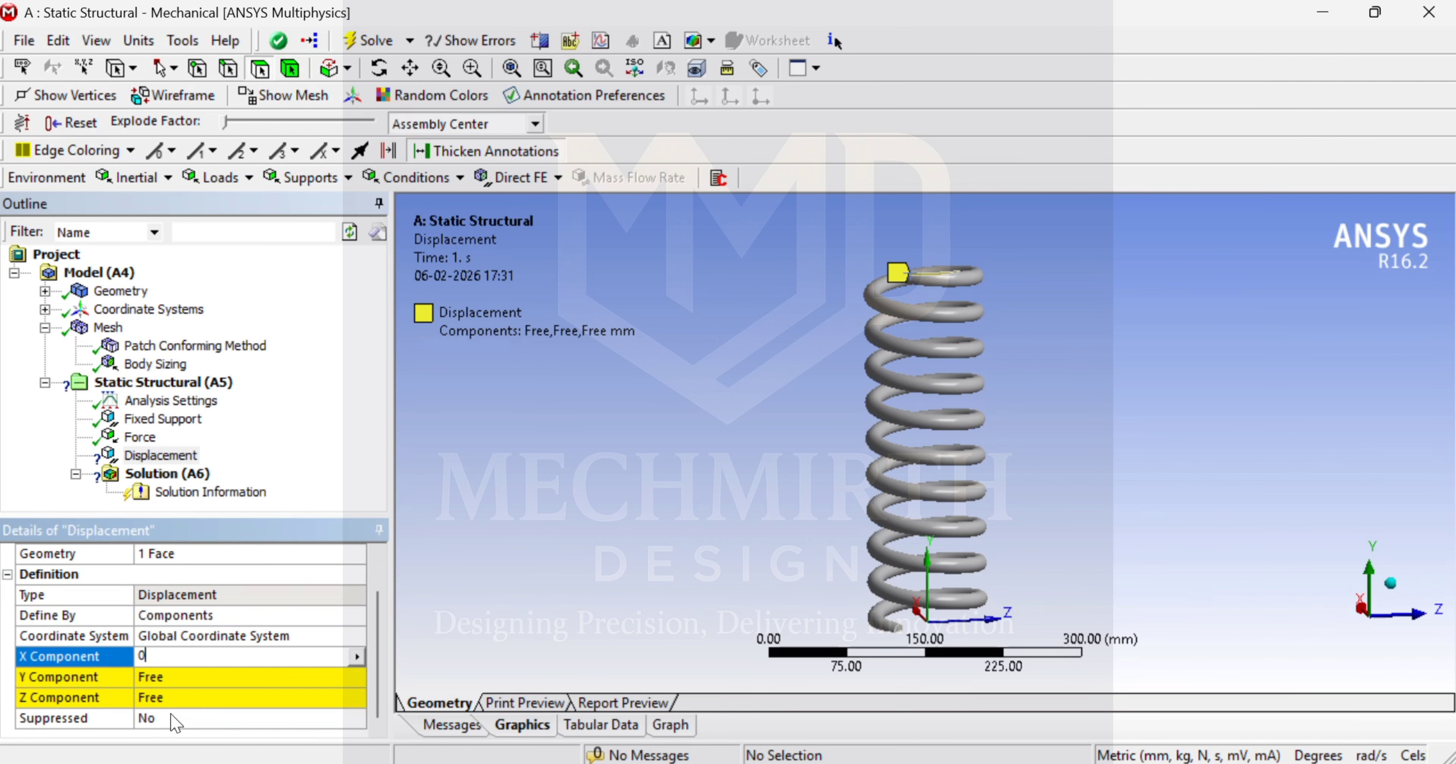
key("Return")
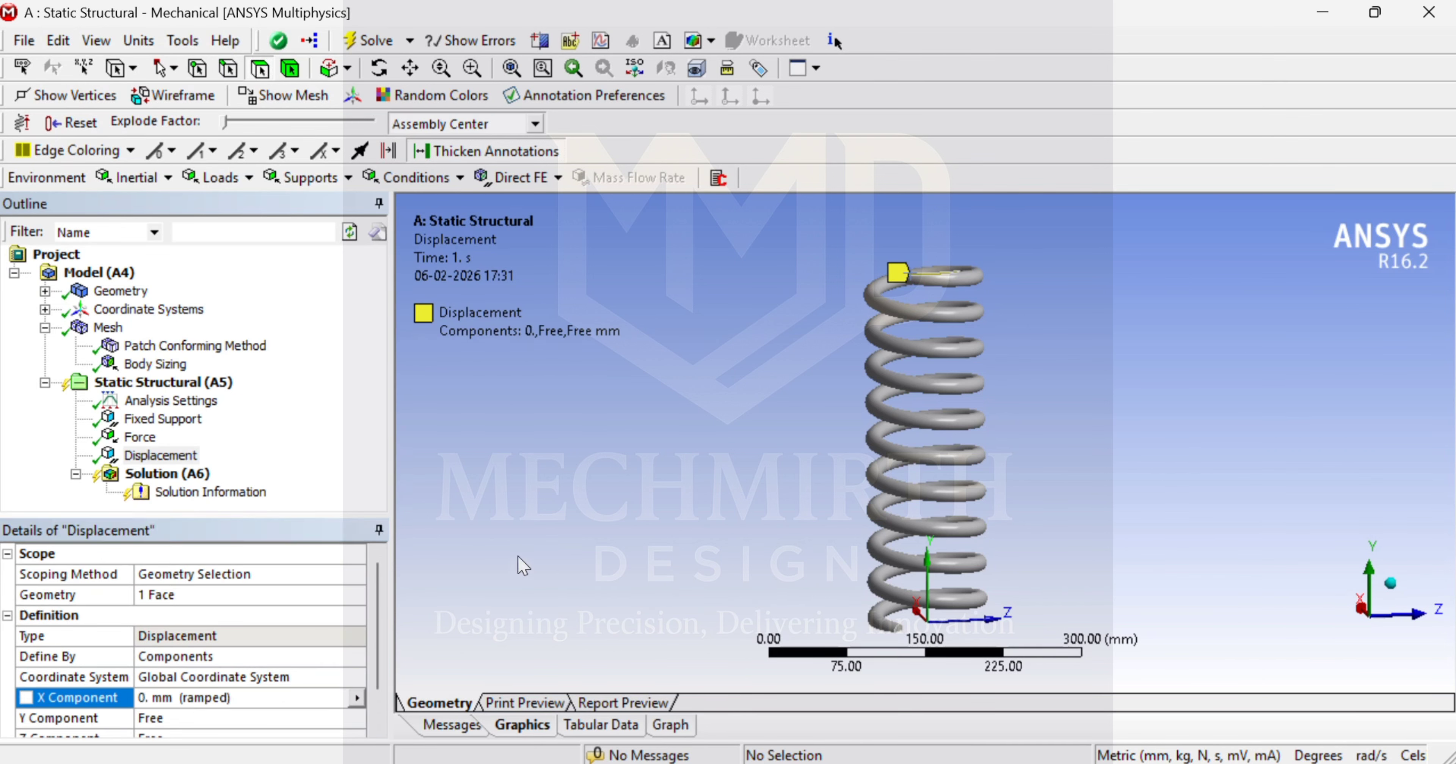
mouse_move(970, 418)
middle_mouse_down()
mouse_move(911, 416)
mouse_move(901, 468)
mouse_move(909, 446)
middle_mouse_up()
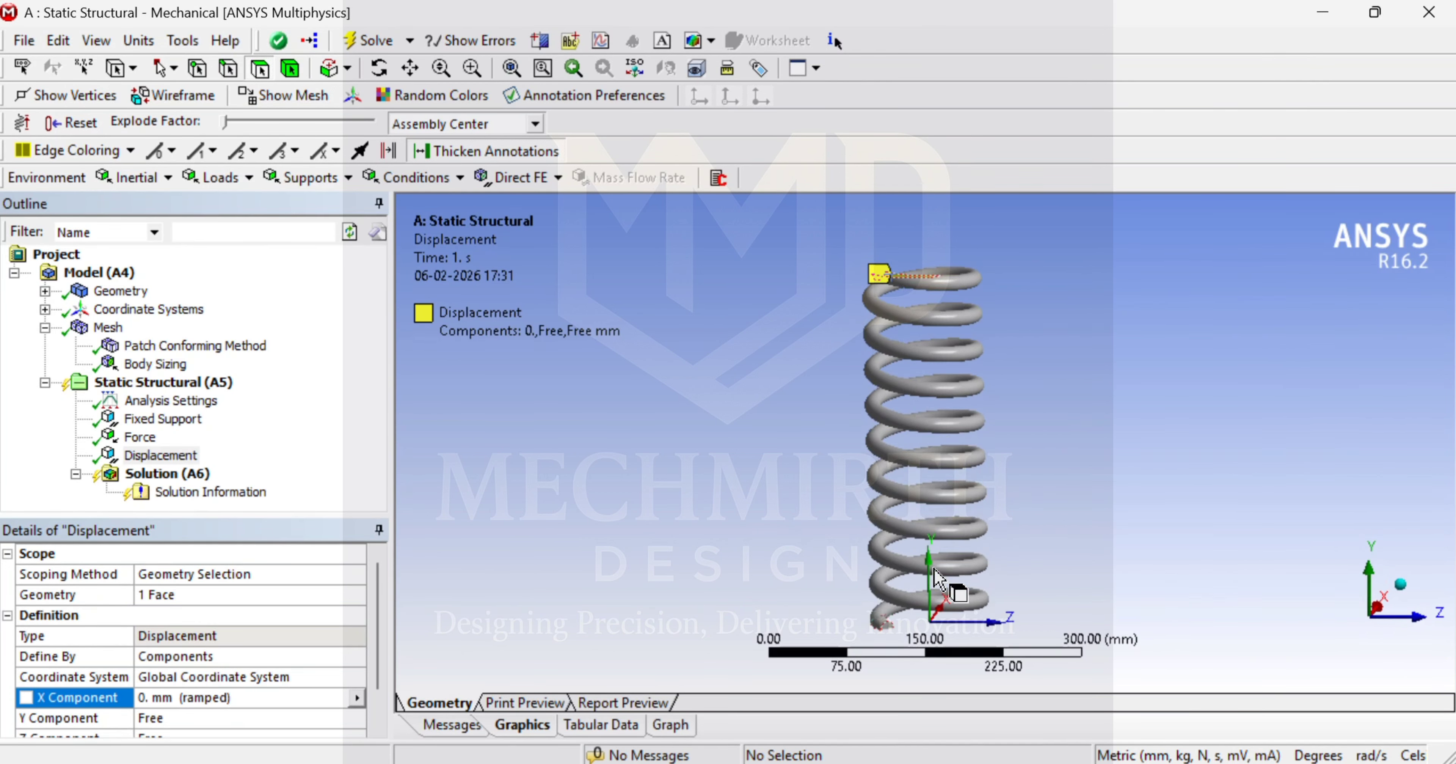
Add Total Deformation and Equivalent (von-Mises) Stress results to the solution.
right_click(169, 475)
mouse_move(220, 487)
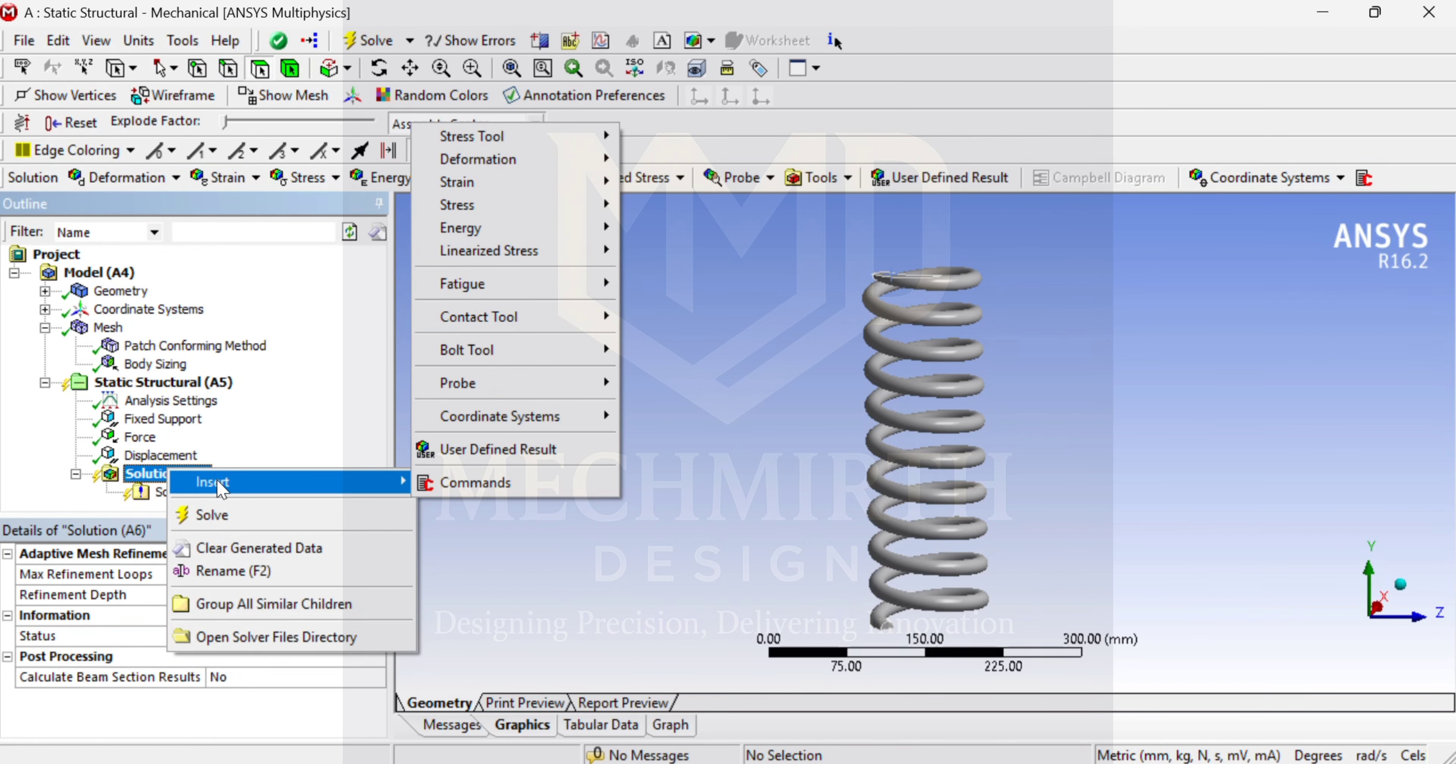
mouse_move(547, 159)
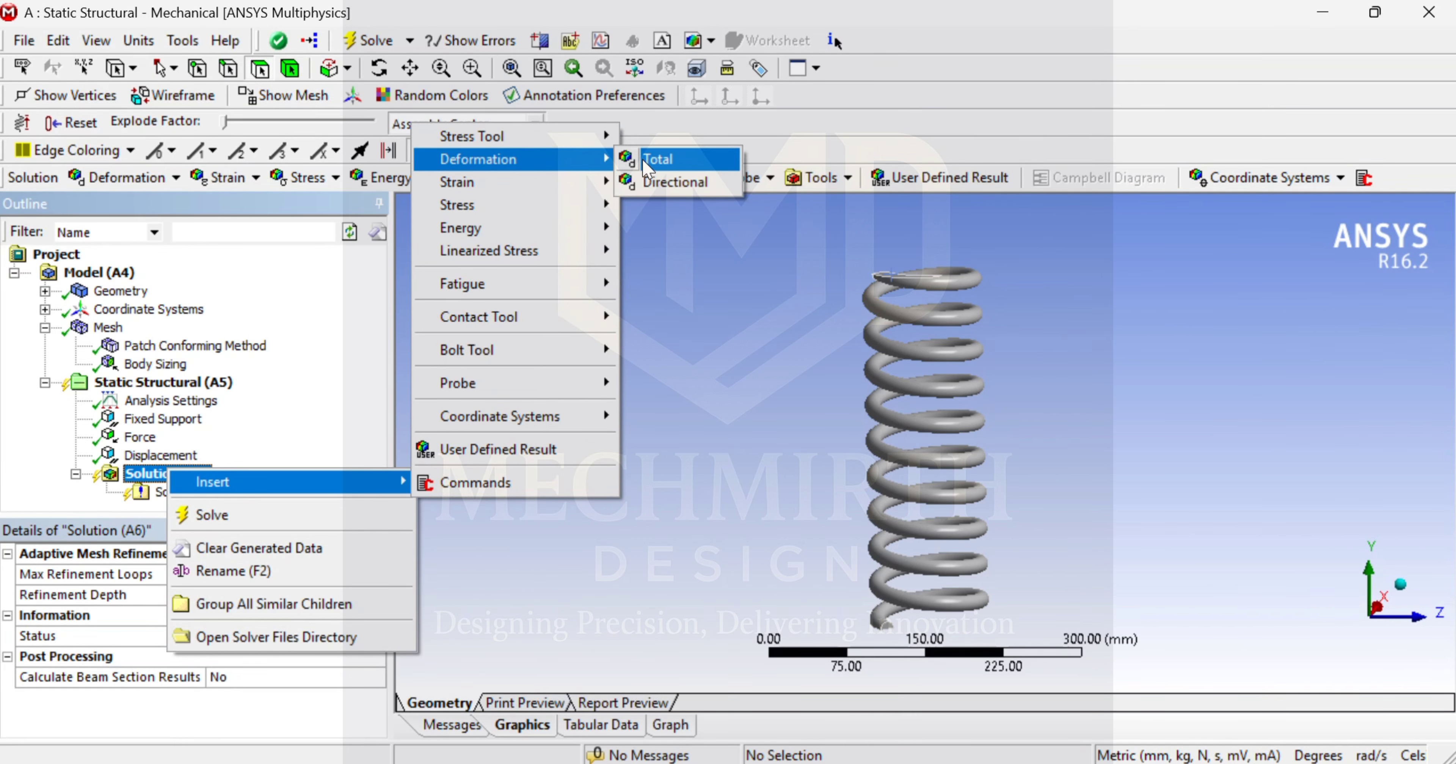
left_click(655, 159)
right_click(186, 459)
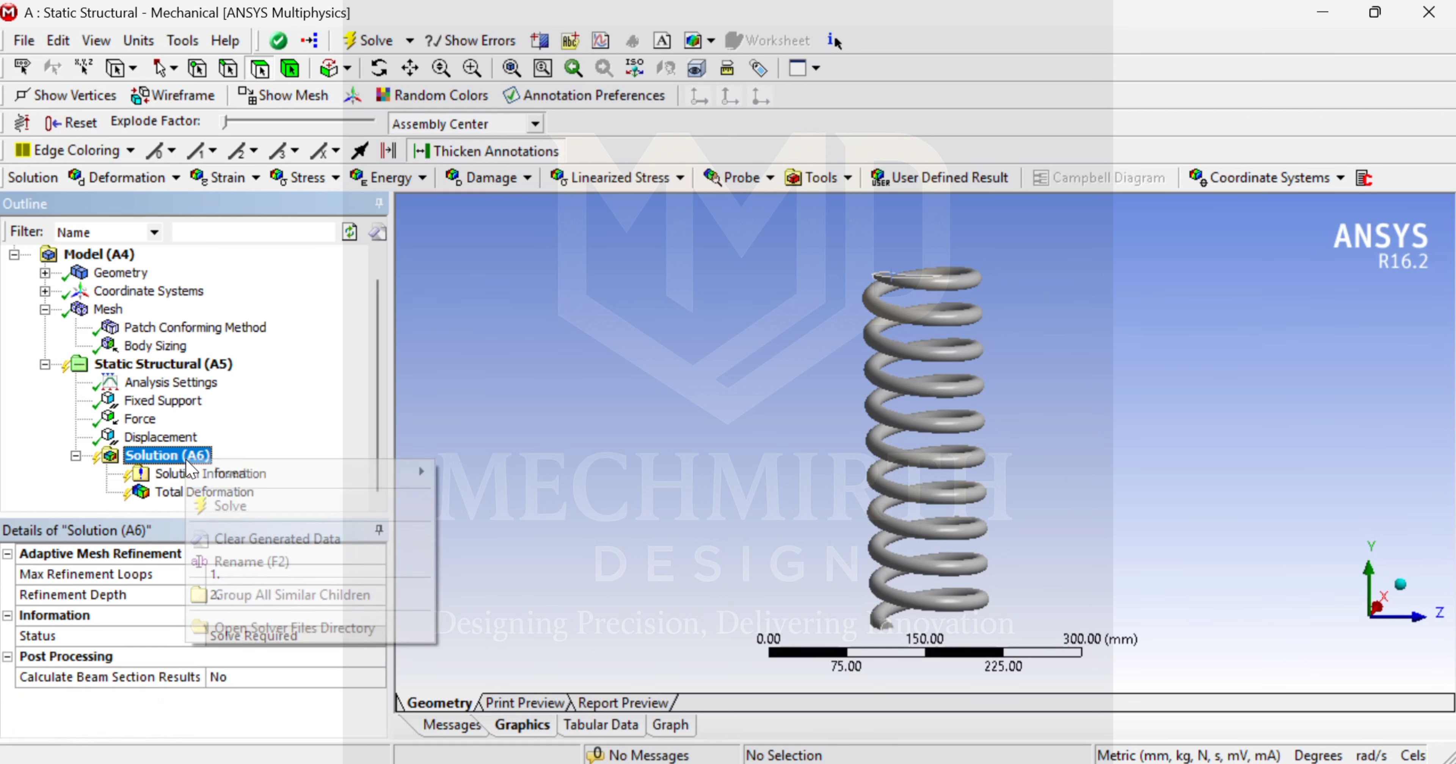
mouse_move(226, 472)
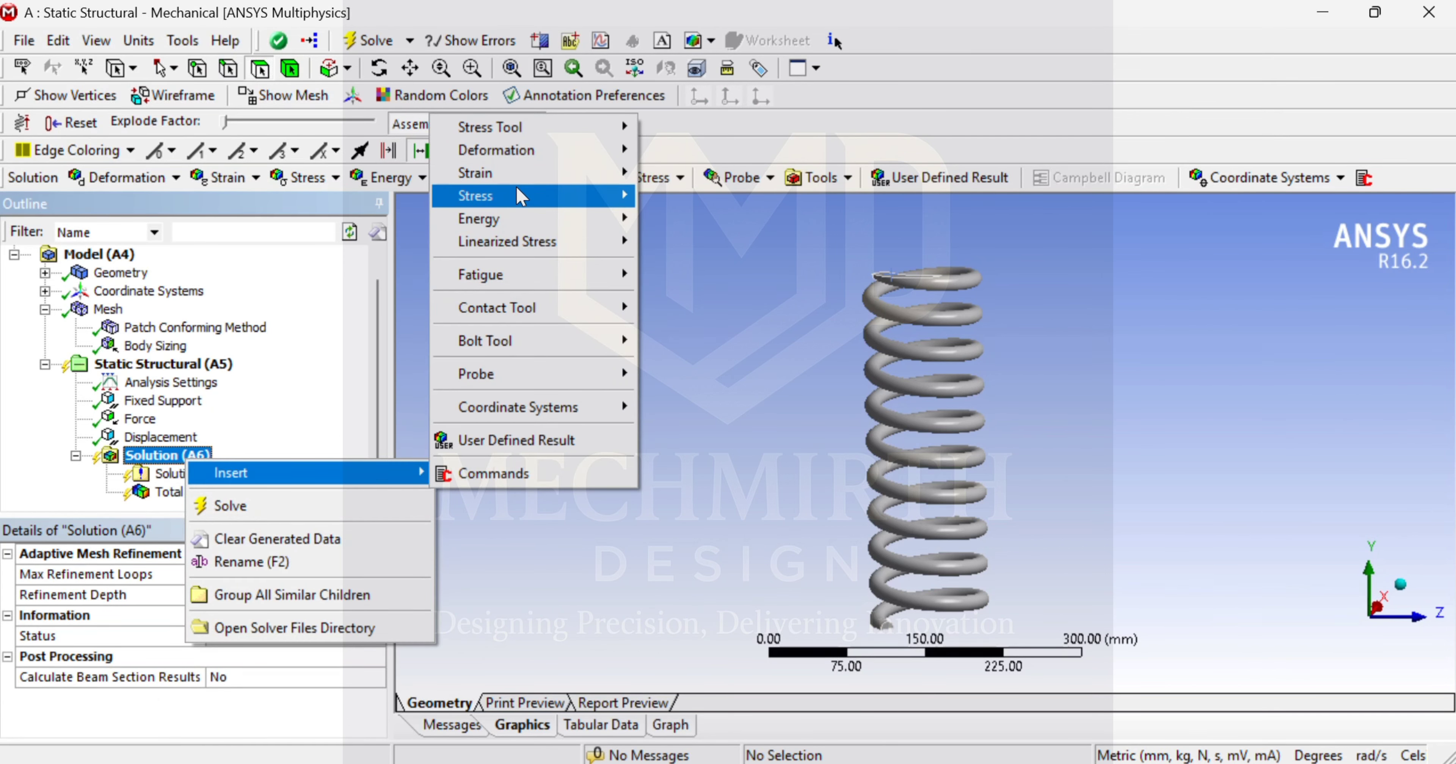
mouse_move(520, 196)
left_click(746, 195)
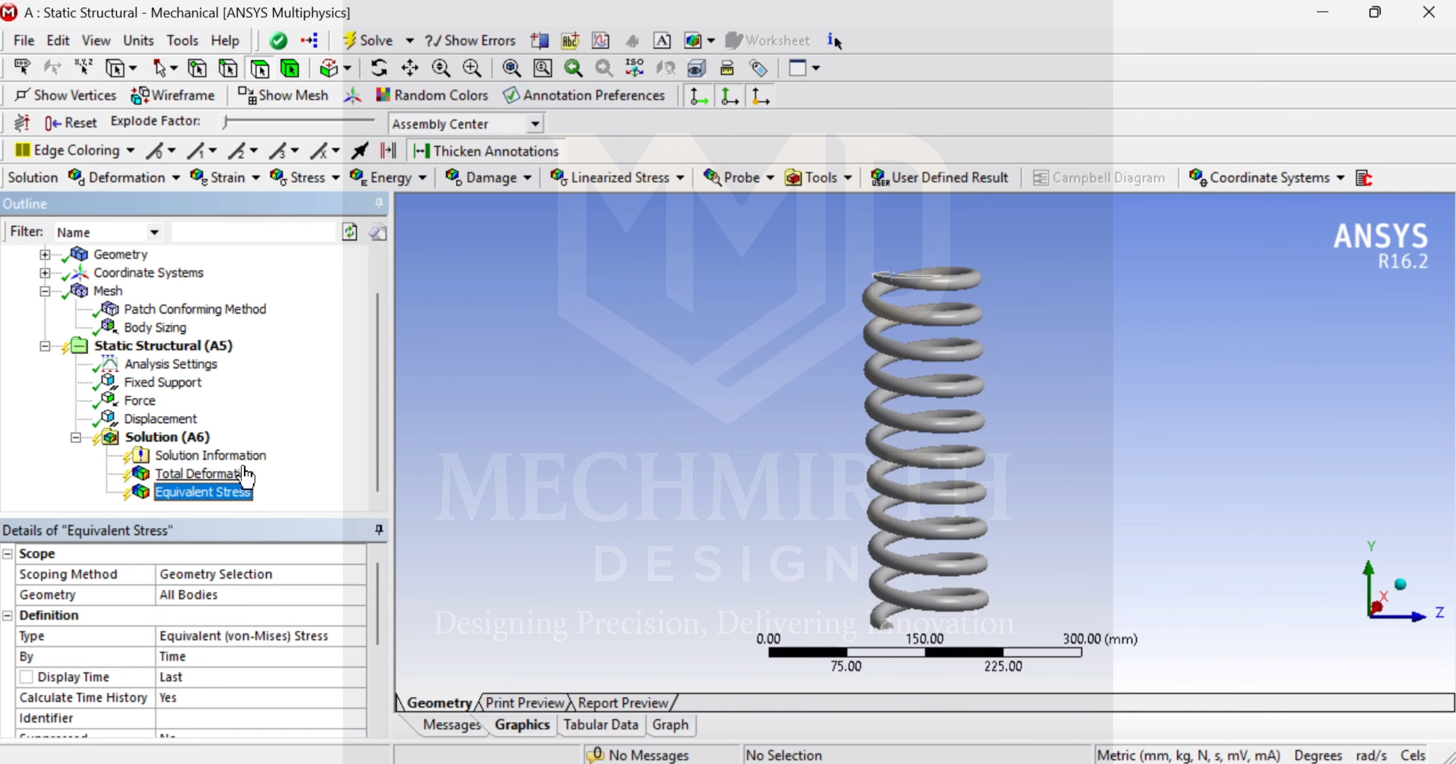
left_click(180, 442)
right_click(180, 442)
mouse_move(226, 454)
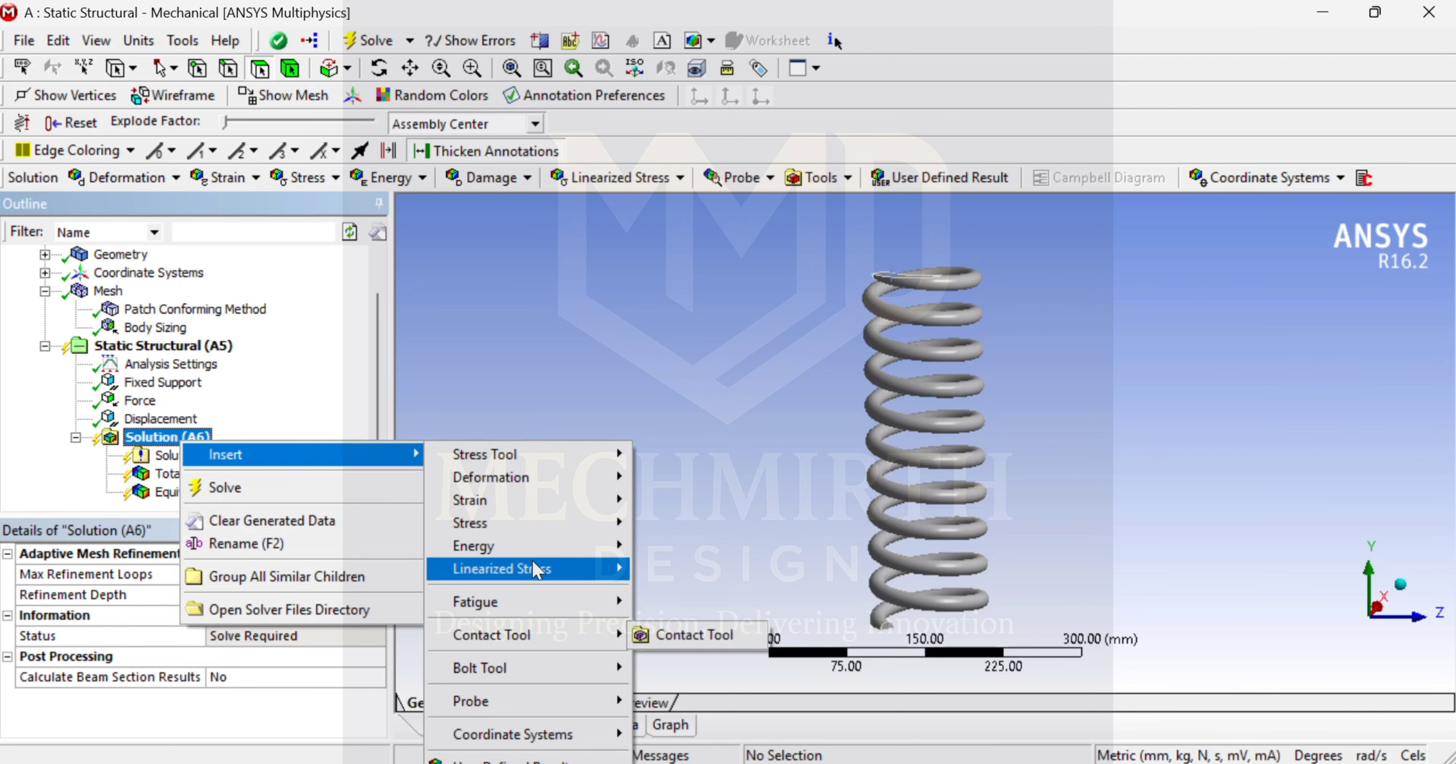
mouse_move(548, 483)
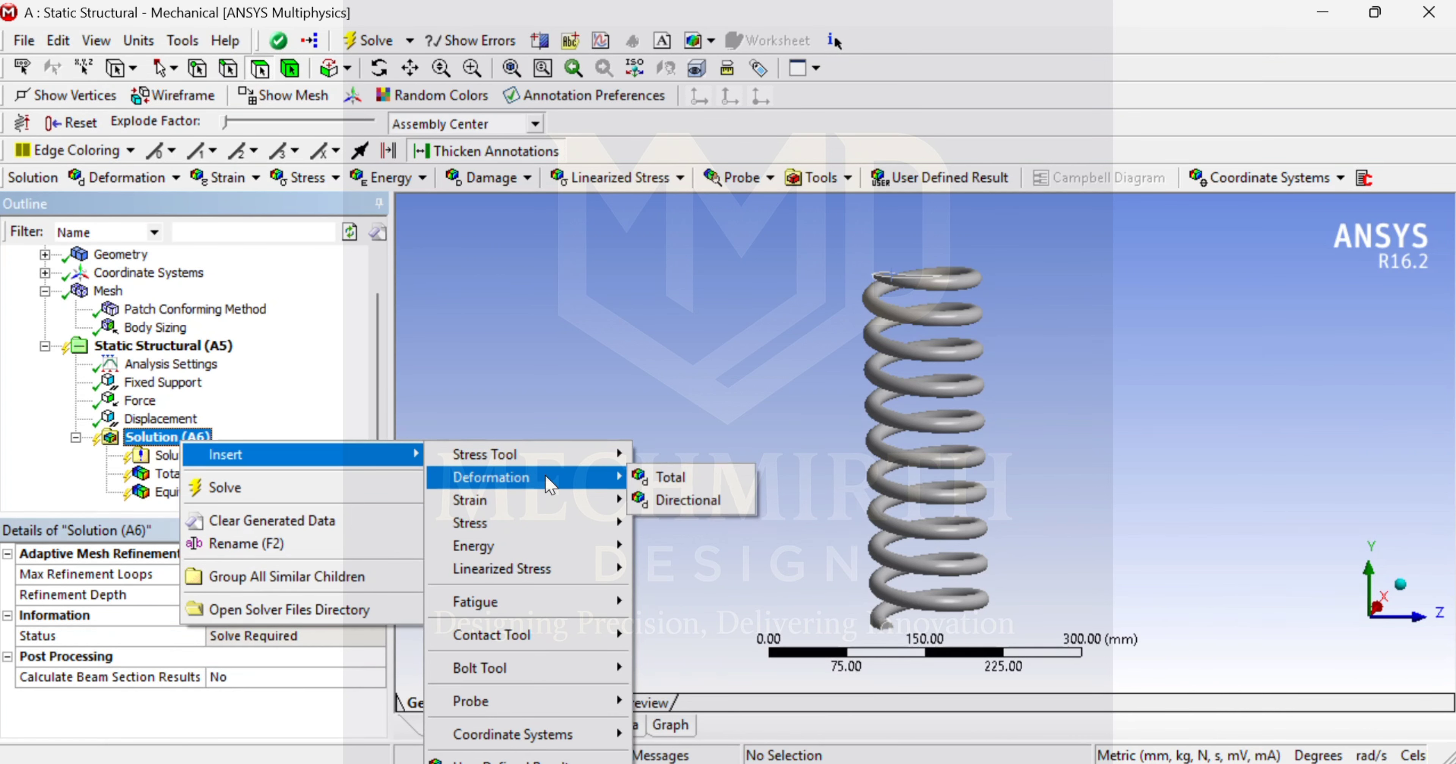
mouse_move(582, 604)
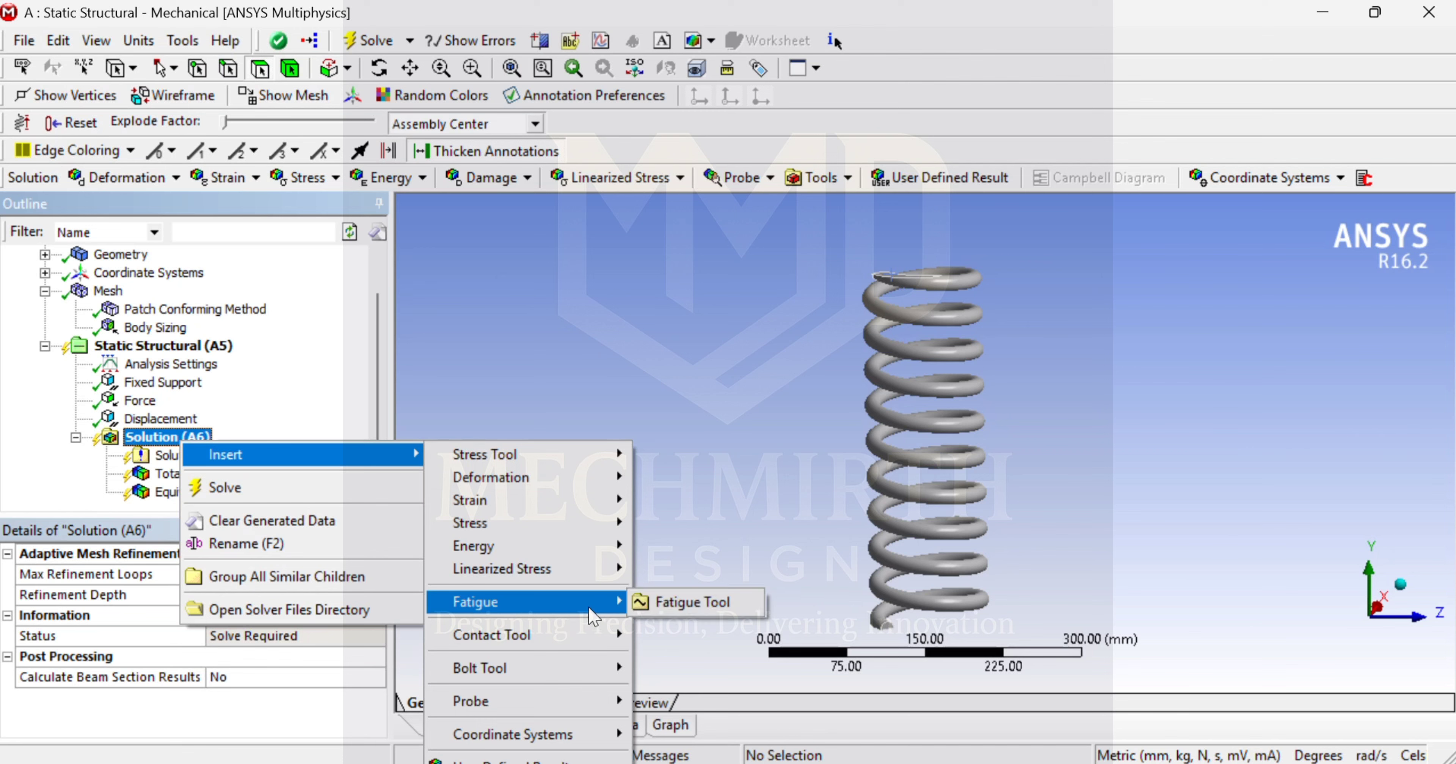
left_click(656, 569)
Insert a Fatigue Tool under the solution.
left_click(161, 436)
right_click(156, 432)
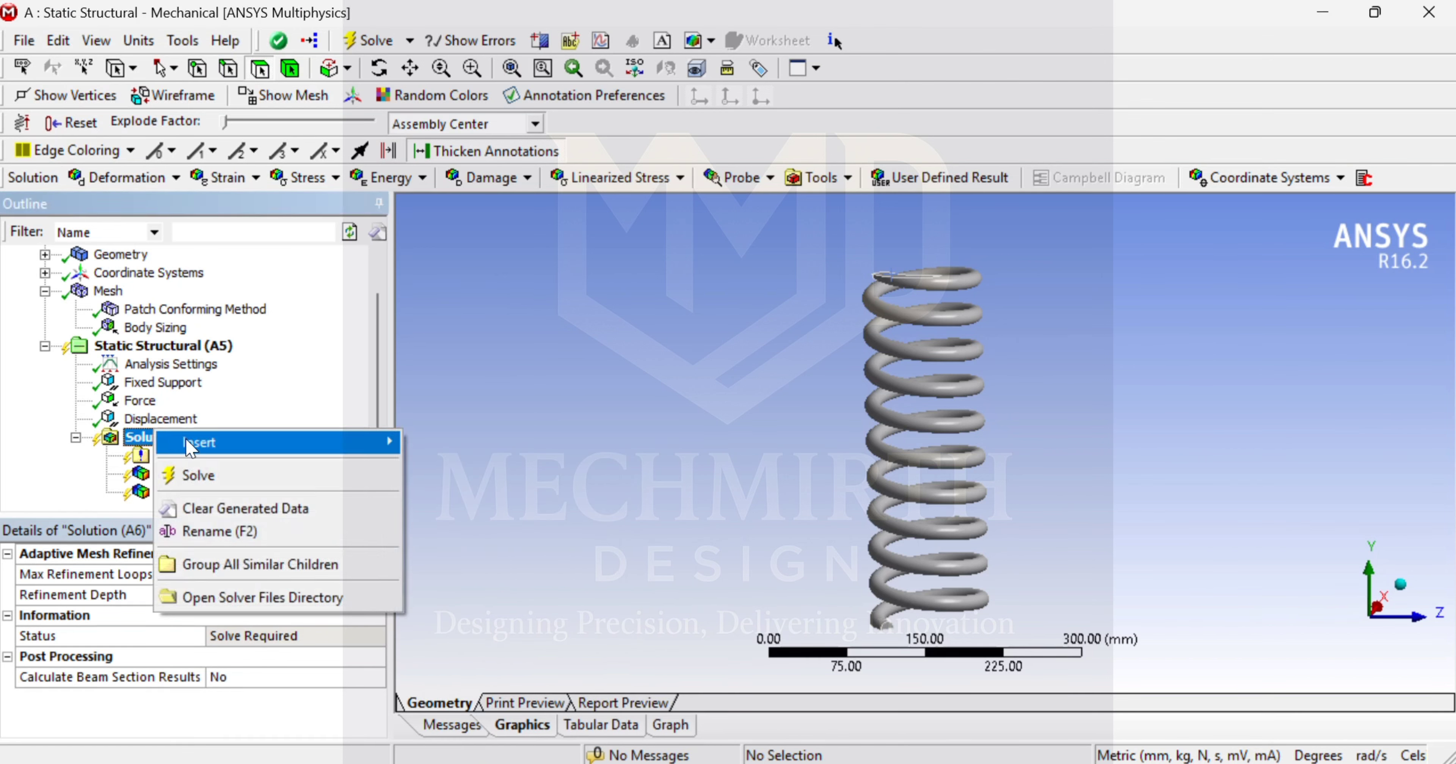
mouse_move(189, 446)
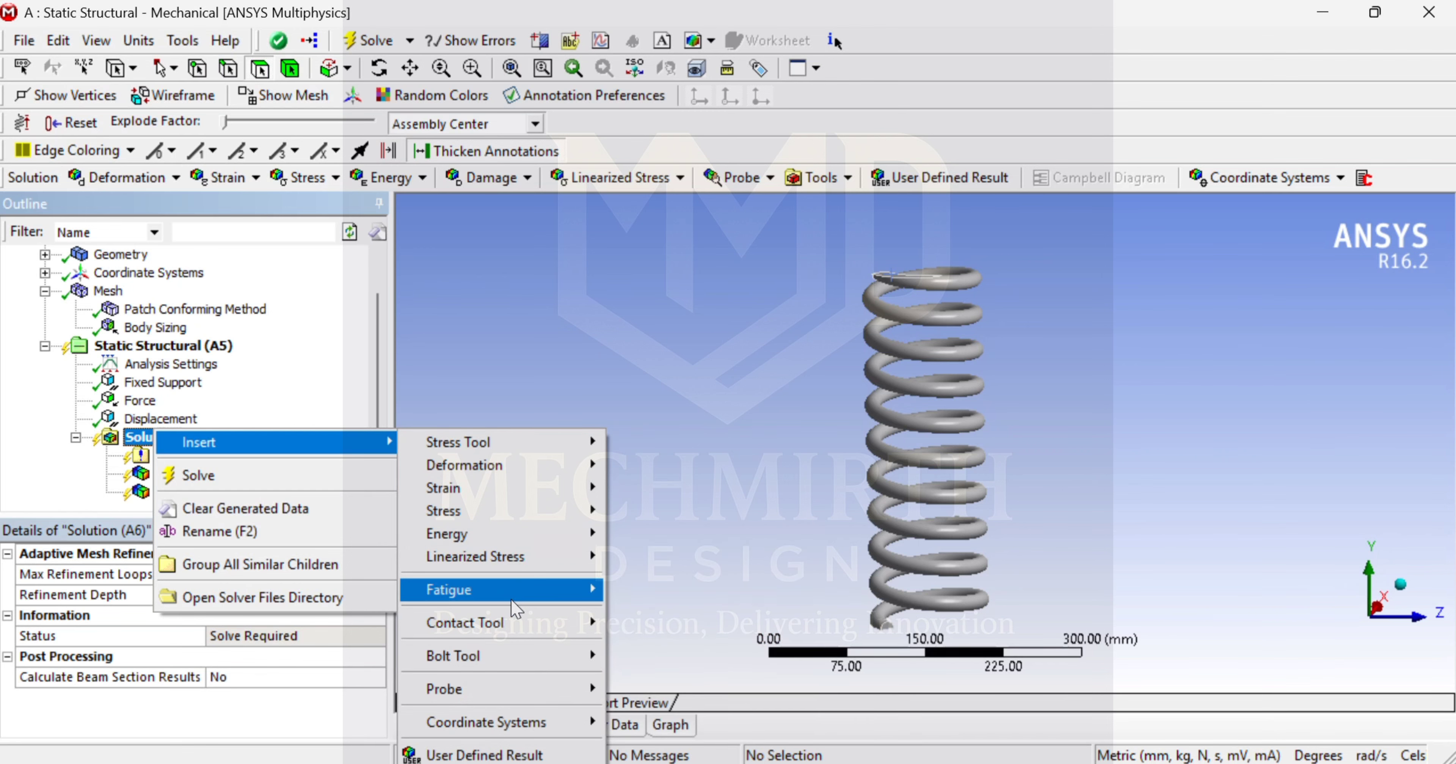
mouse_move(559, 598)
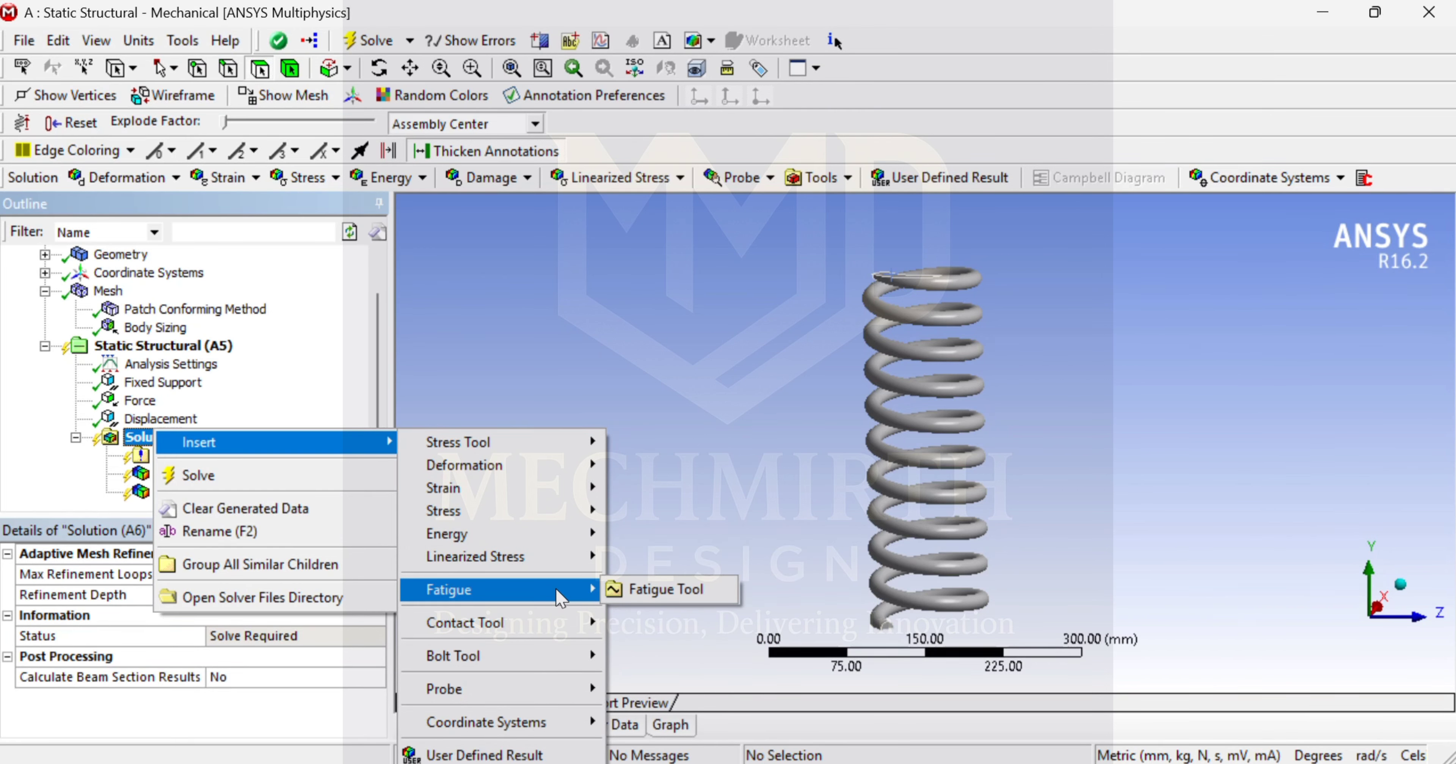
left_click(666, 588)
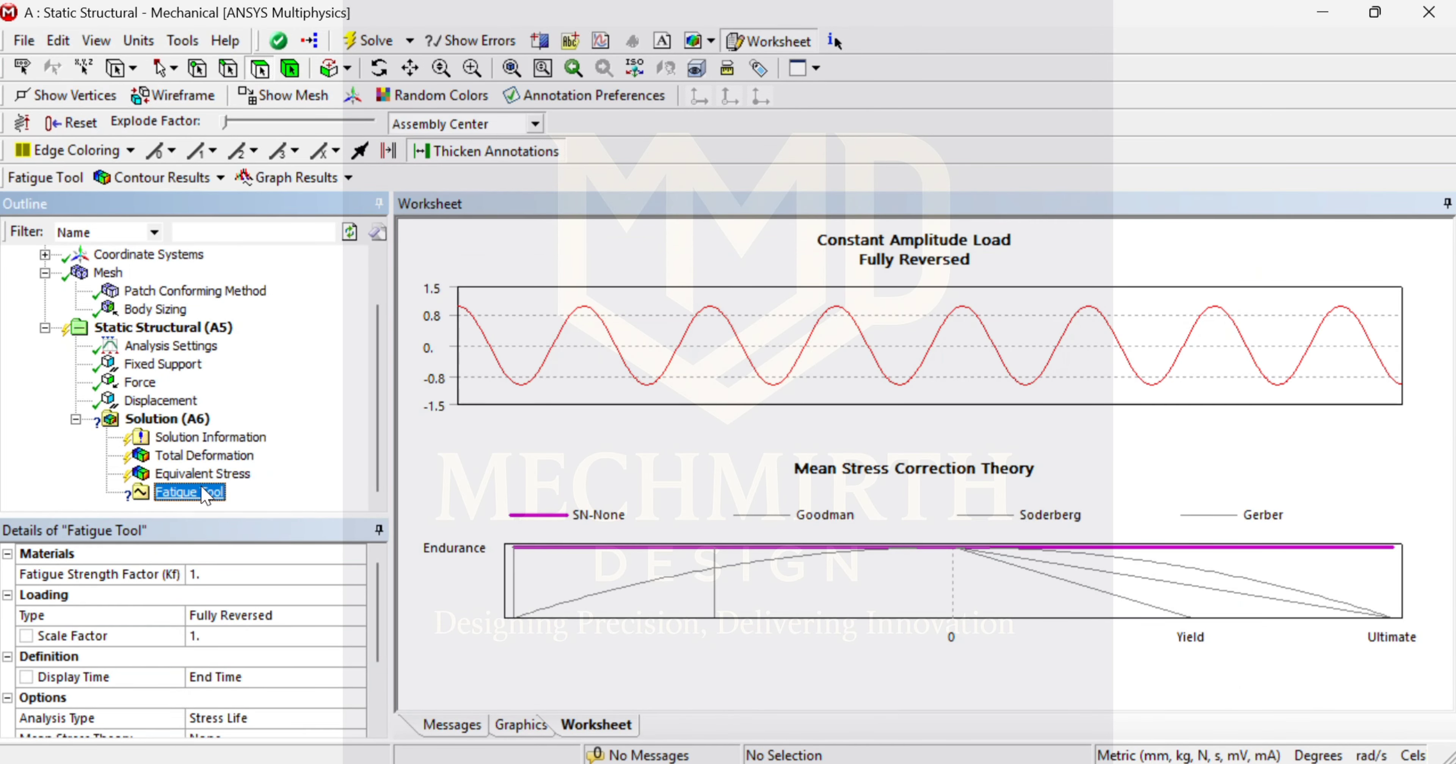
Insert Safety Factor and Life results under the Fatigue Tool.
right_click(205, 497)
mouse_move(300, 215)
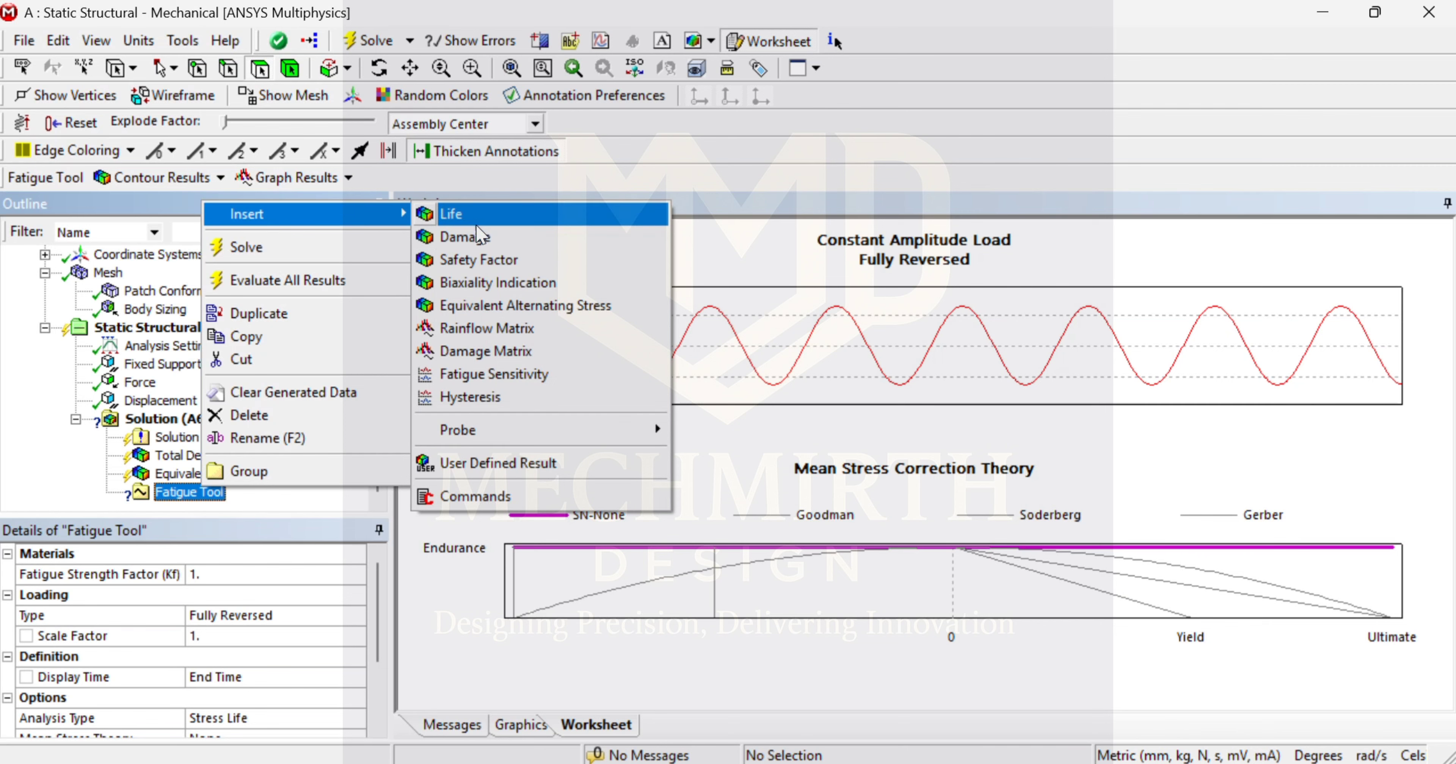
left_click(479, 259)
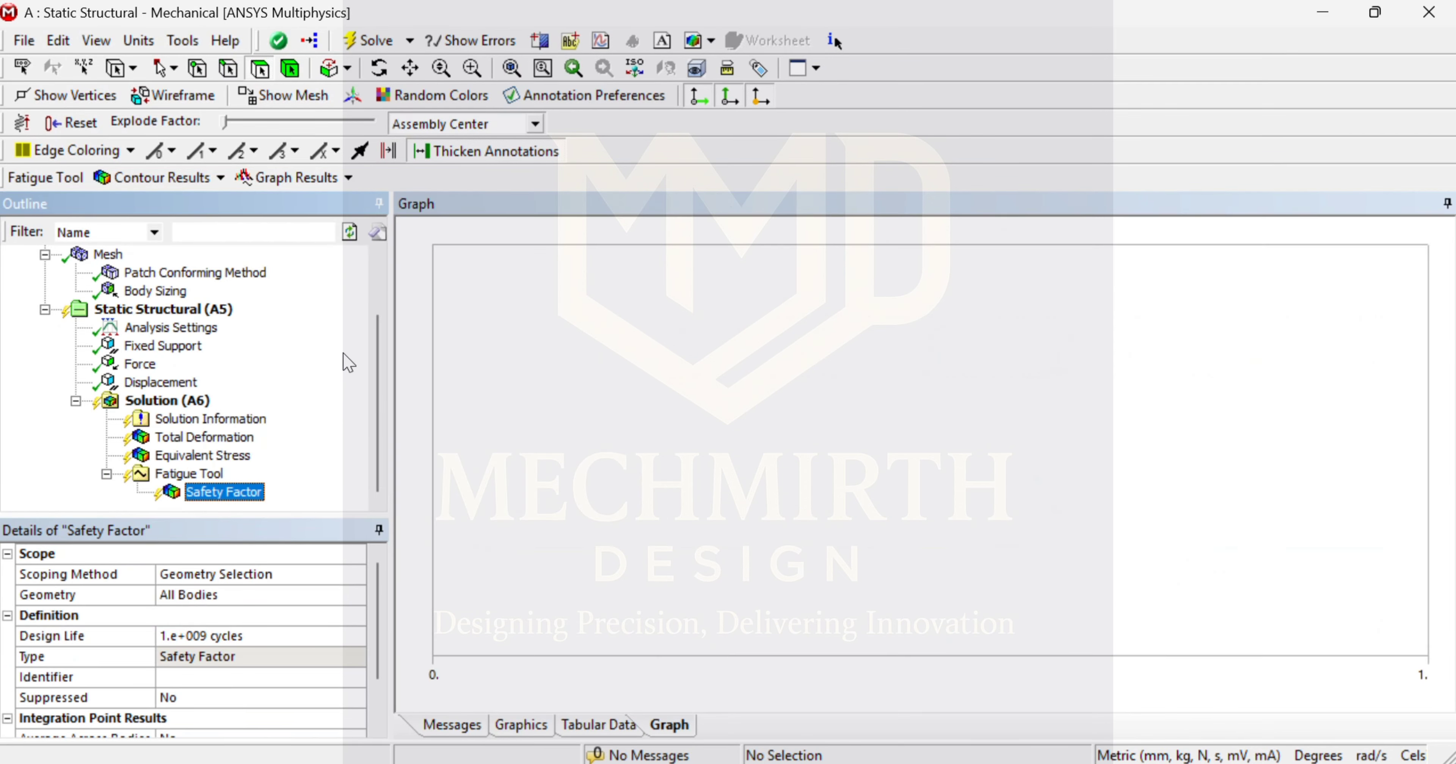
left_click(188, 474)
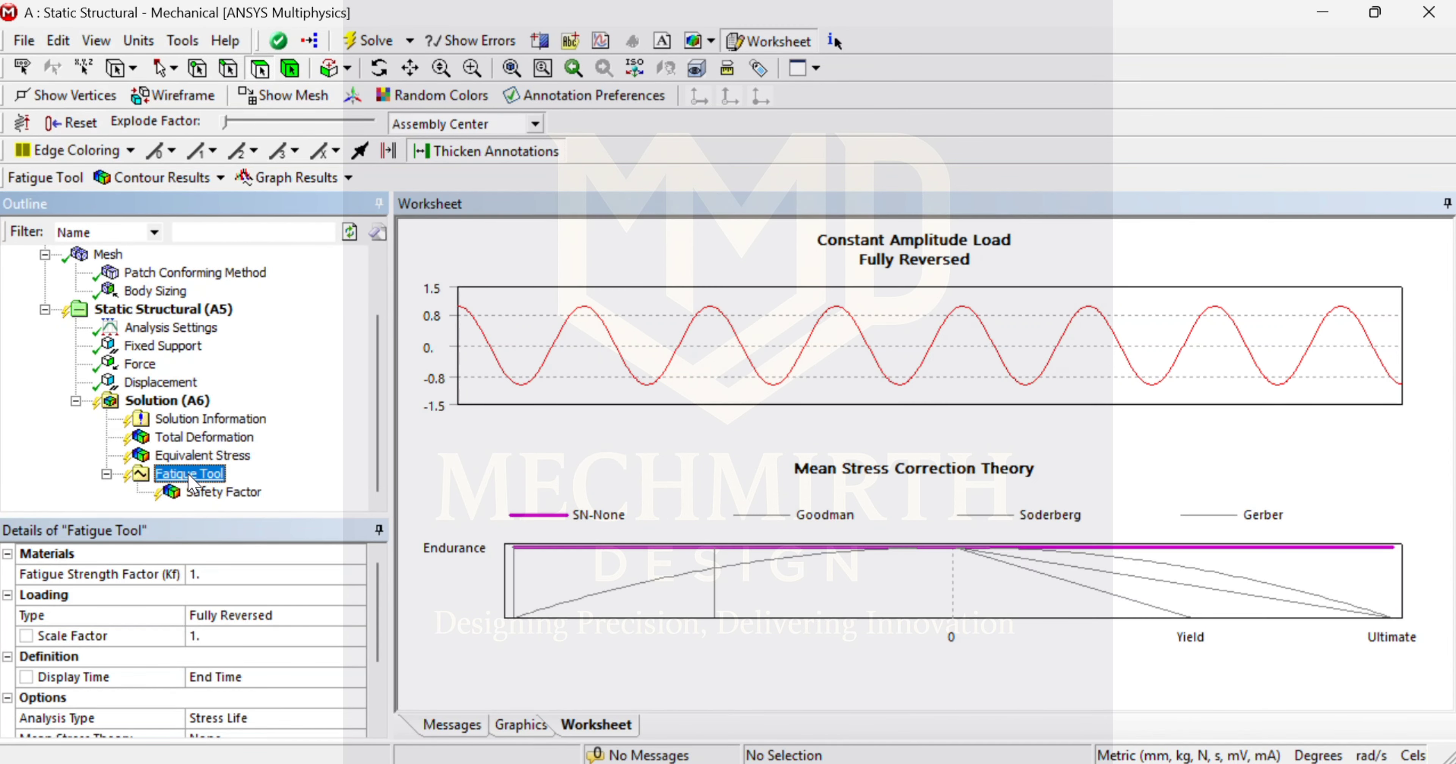
right_click(192, 483)
mouse_move(253, 481)
left_click(447, 488)
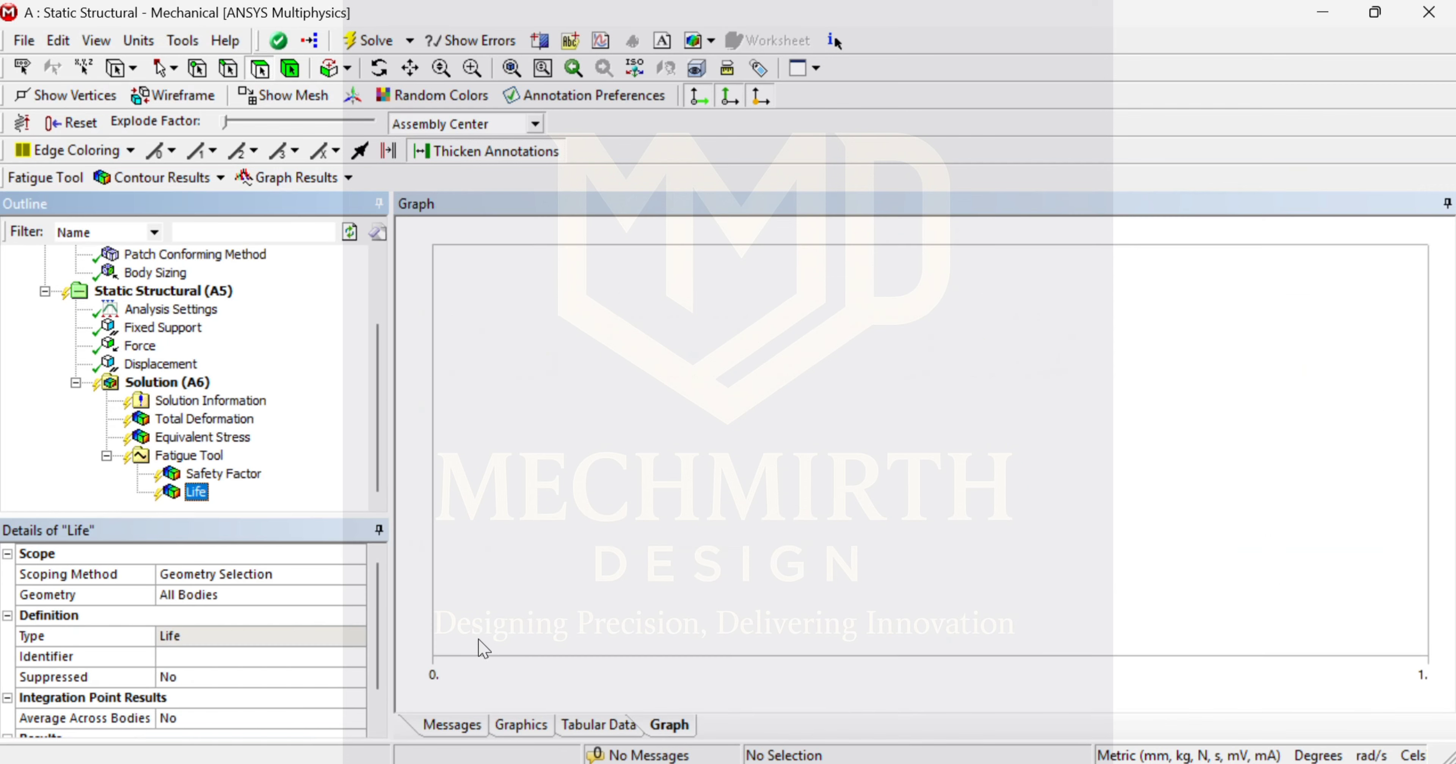
Solve the static structural analysis together with its deformation, stress and fatigue results.
left_click(521, 724)
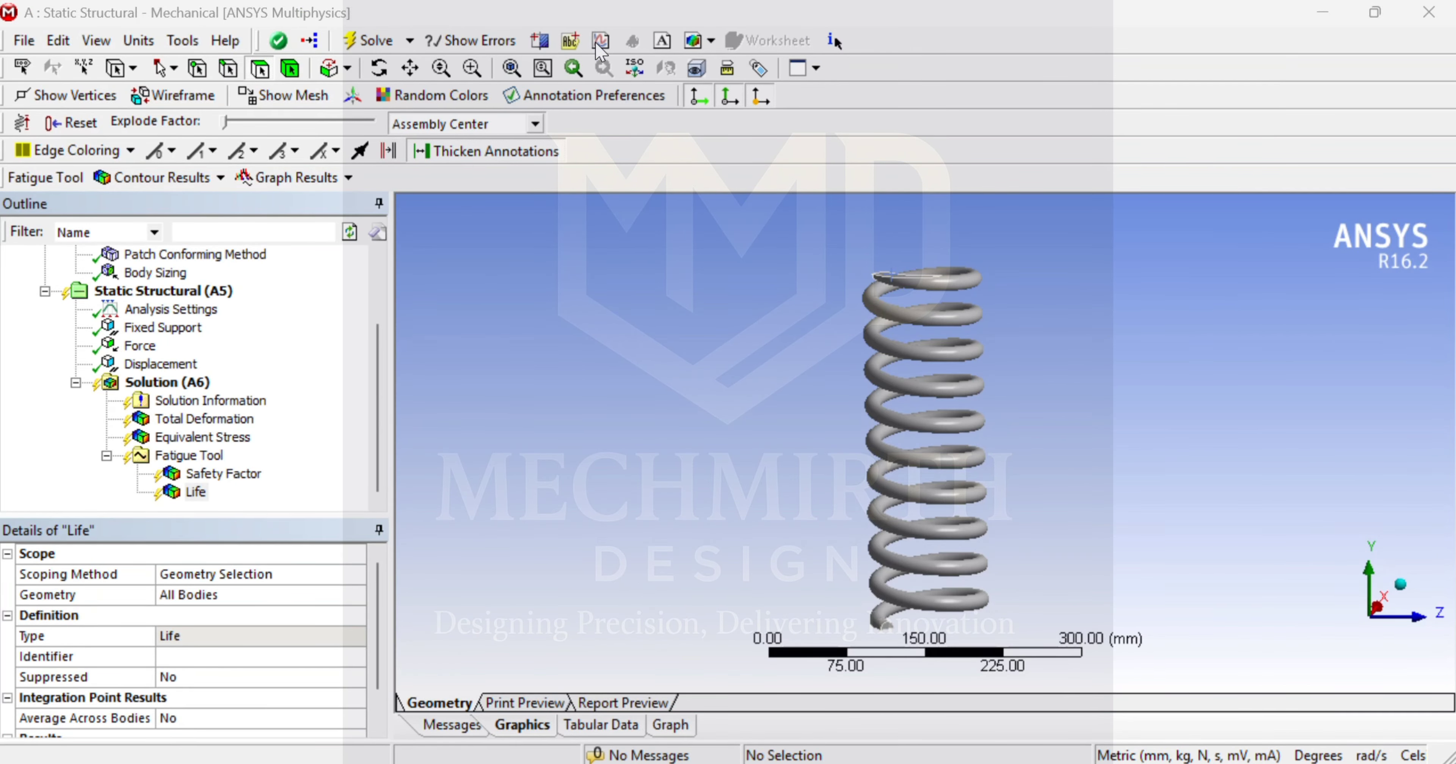
right_click(180, 387)
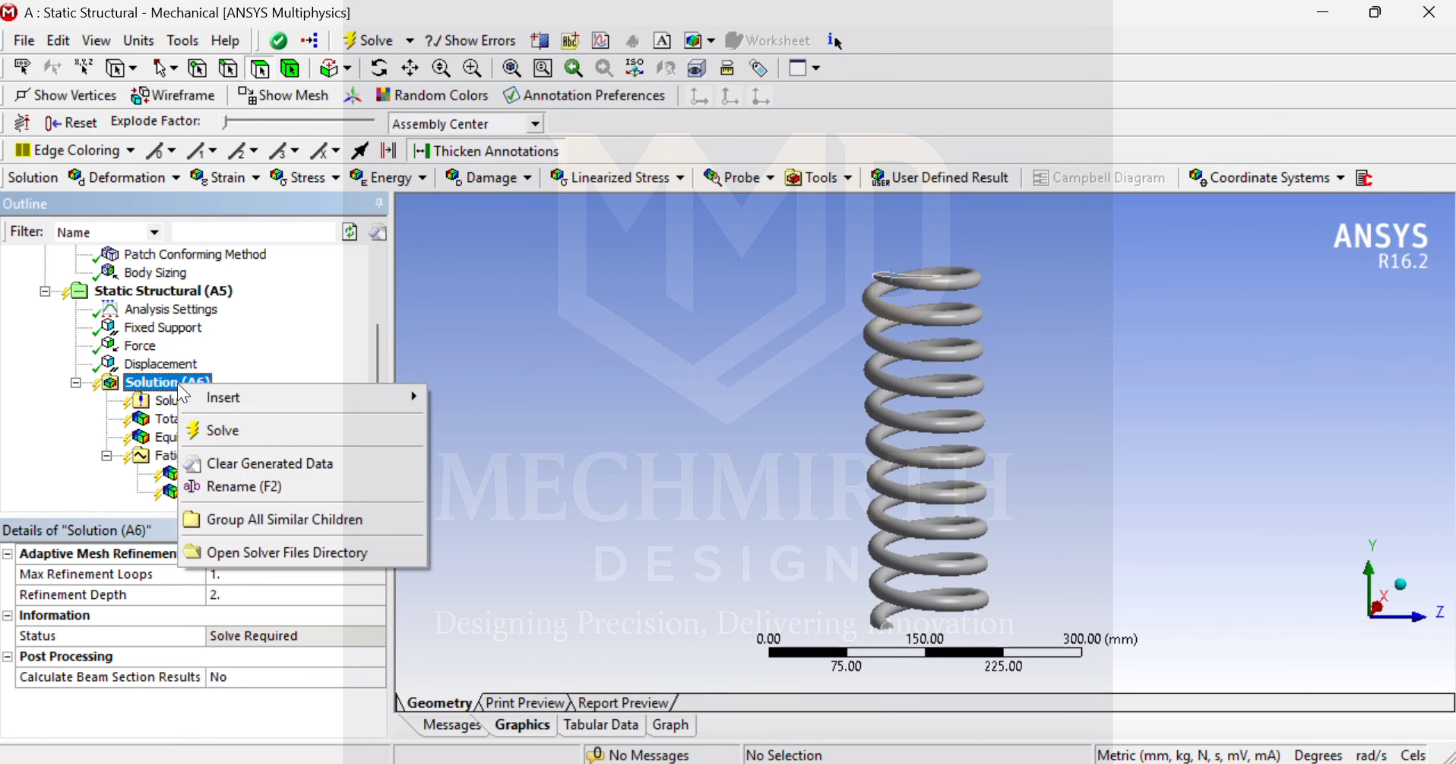
left_click(223, 429)
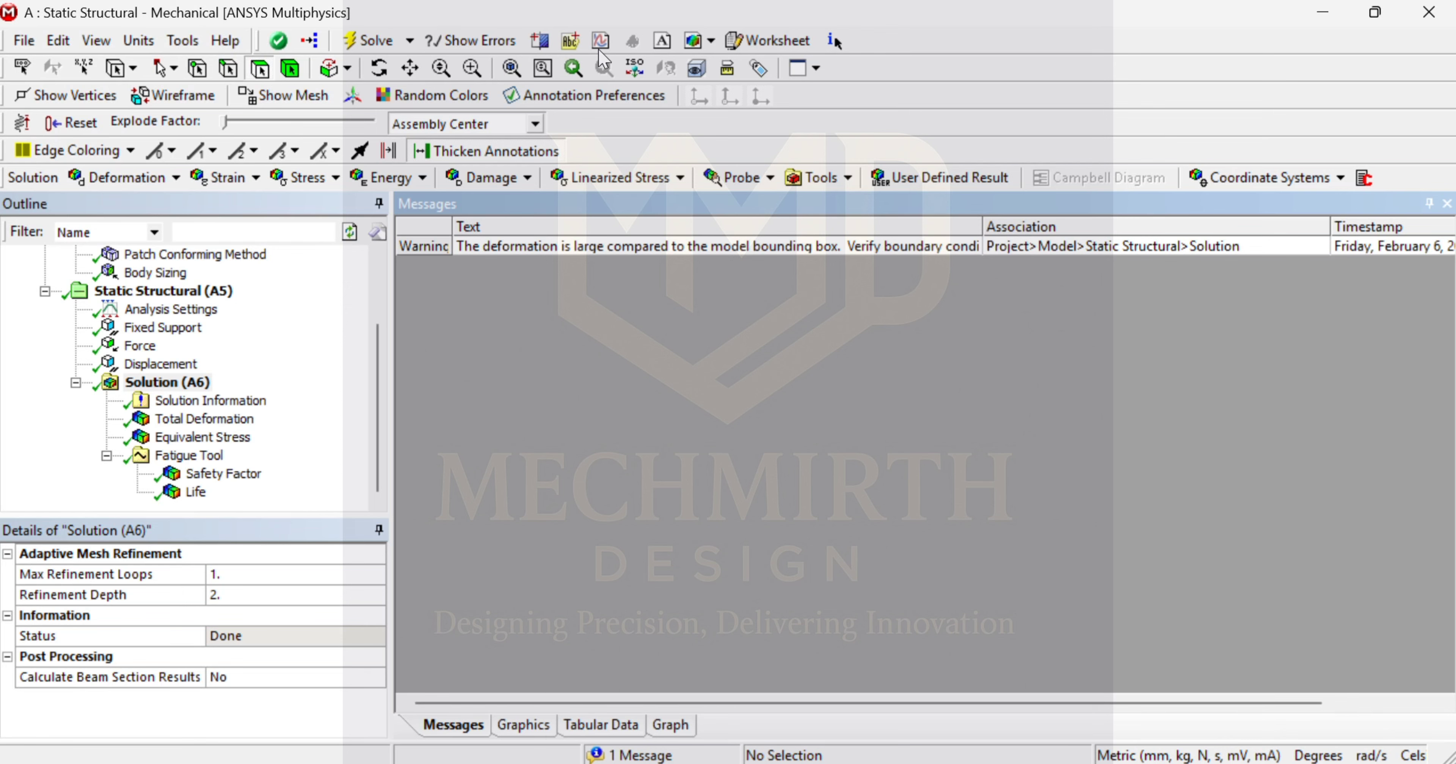
Display the Total Deformation result on the spring and play its animation.
left_click(546, 723)
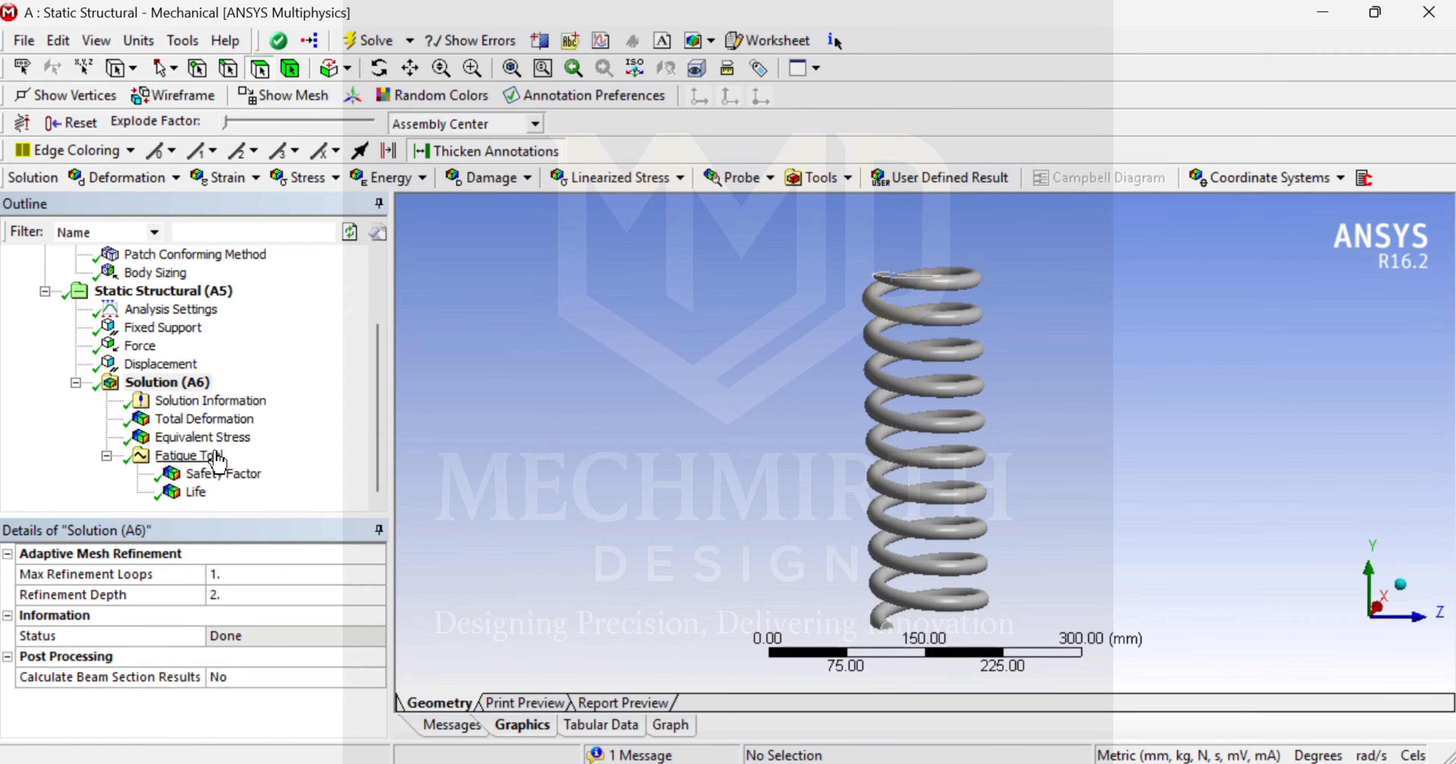
left_click(204, 418)
left_click_drag(941, 370, 741, 390)
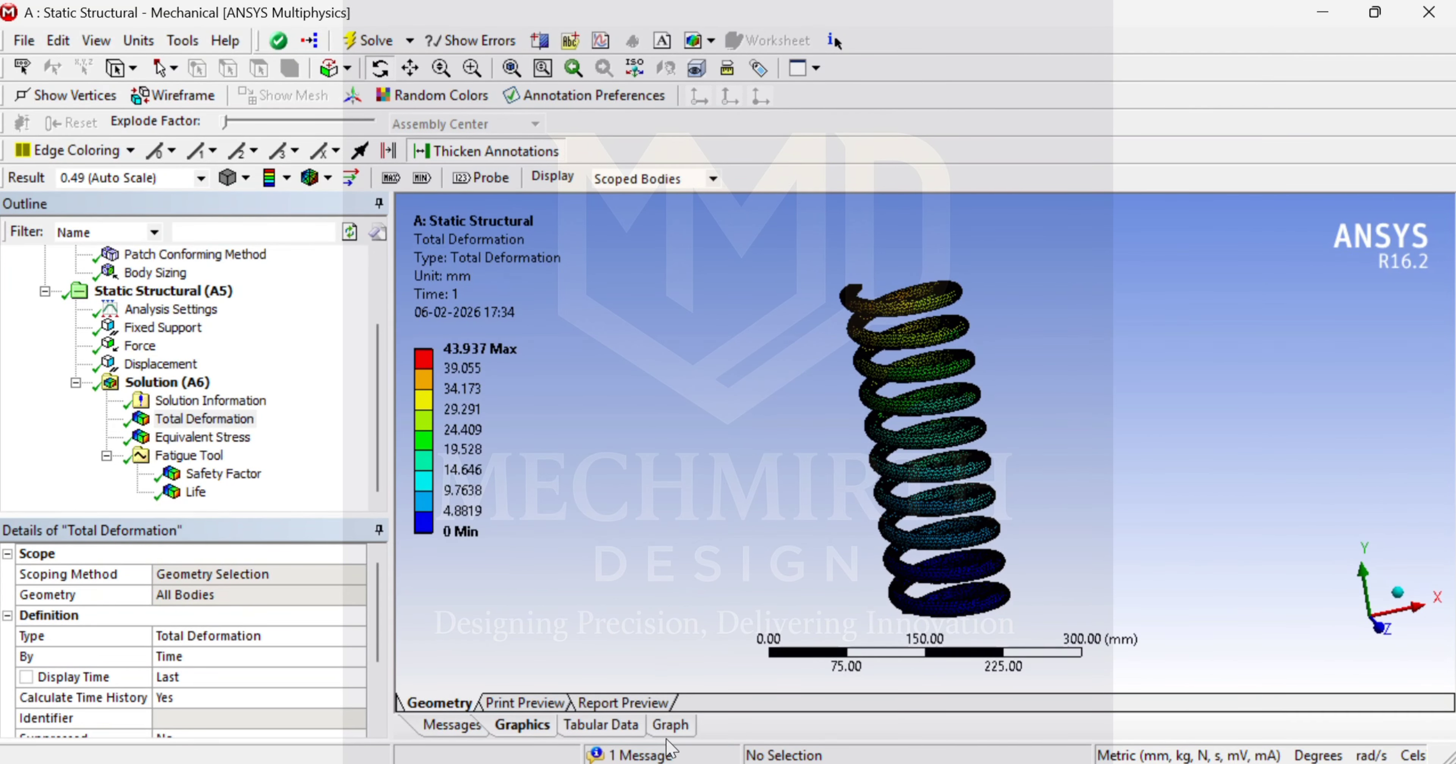
left_click(669, 724)
left_click(482, 230)
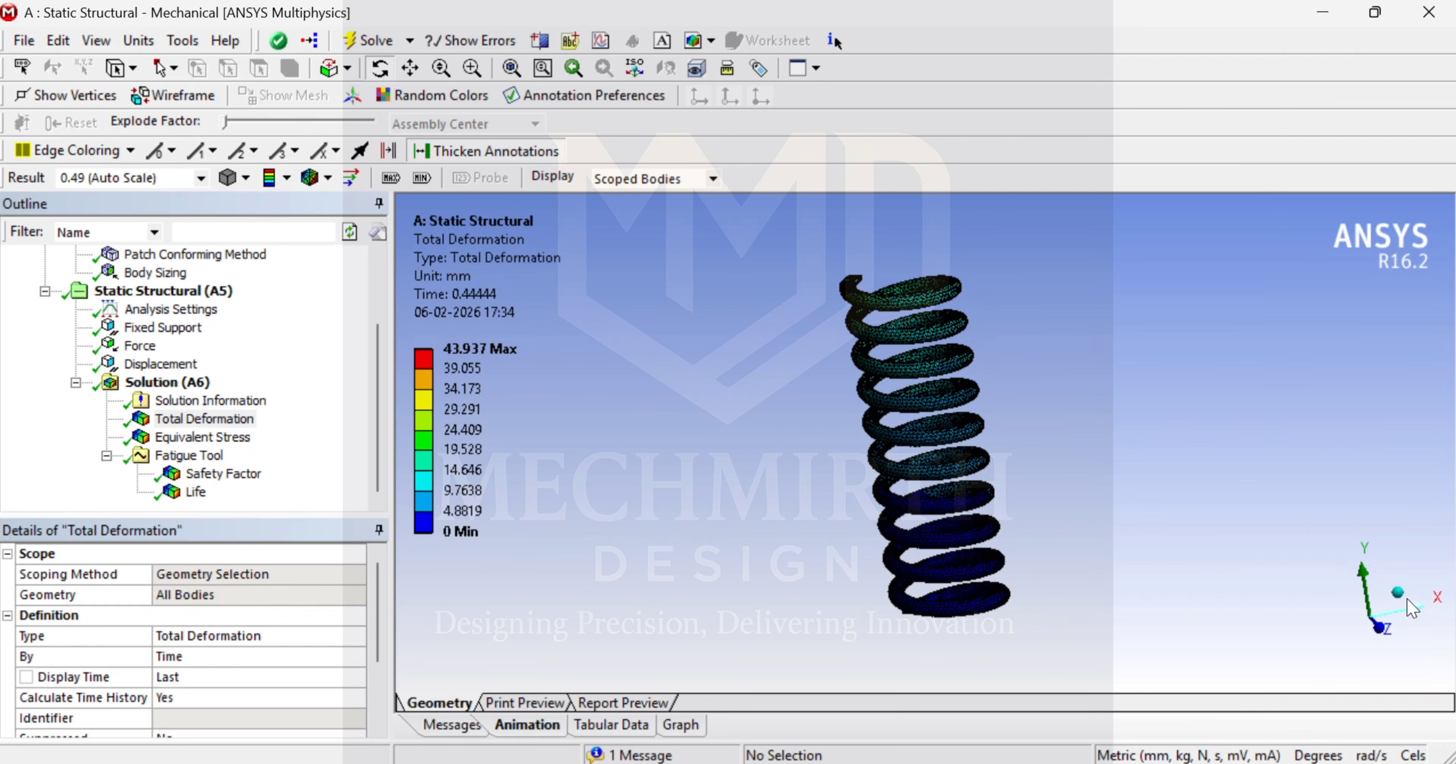
left_click(1399, 592)
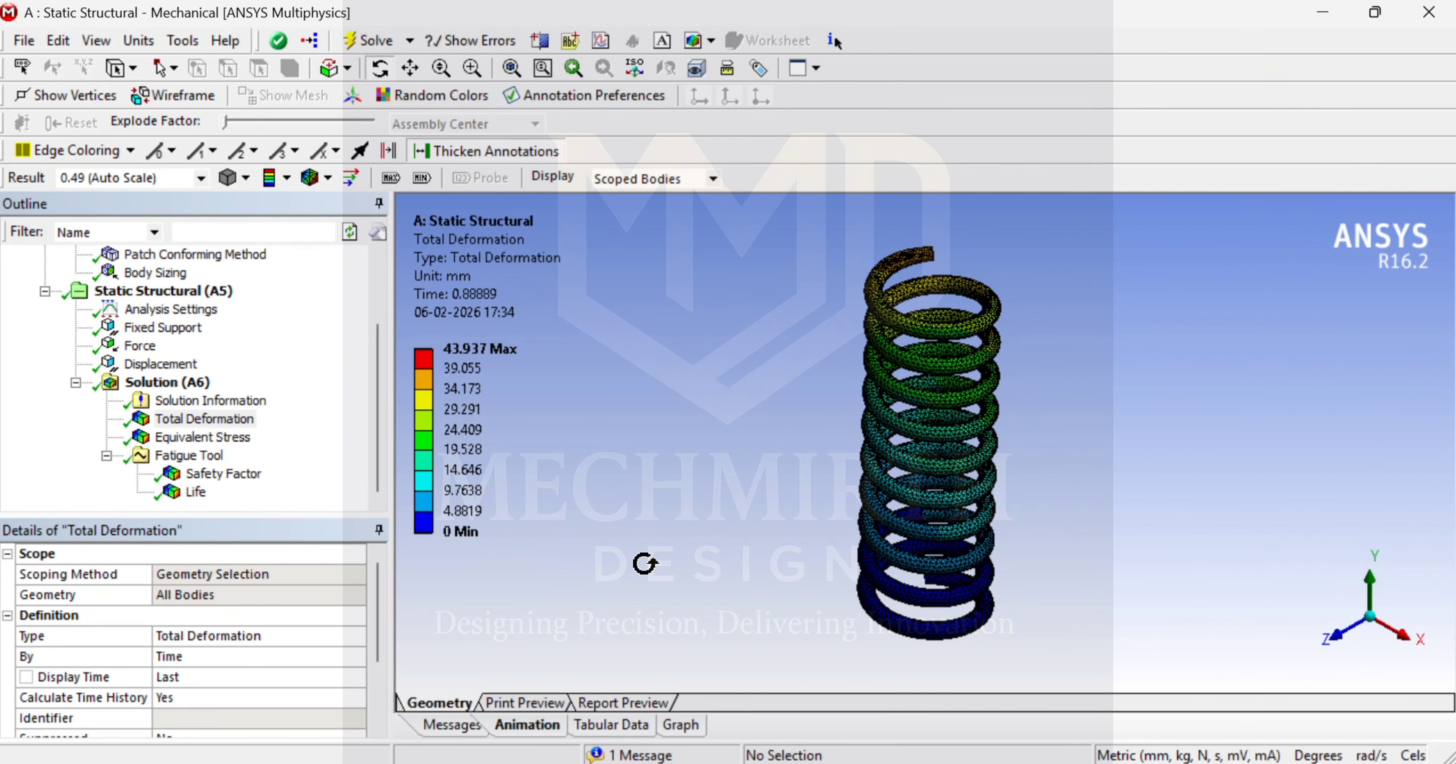
Display the Equivalent (von-Mises) Stress result on the spring and play its animation.
left_click(192, 438)
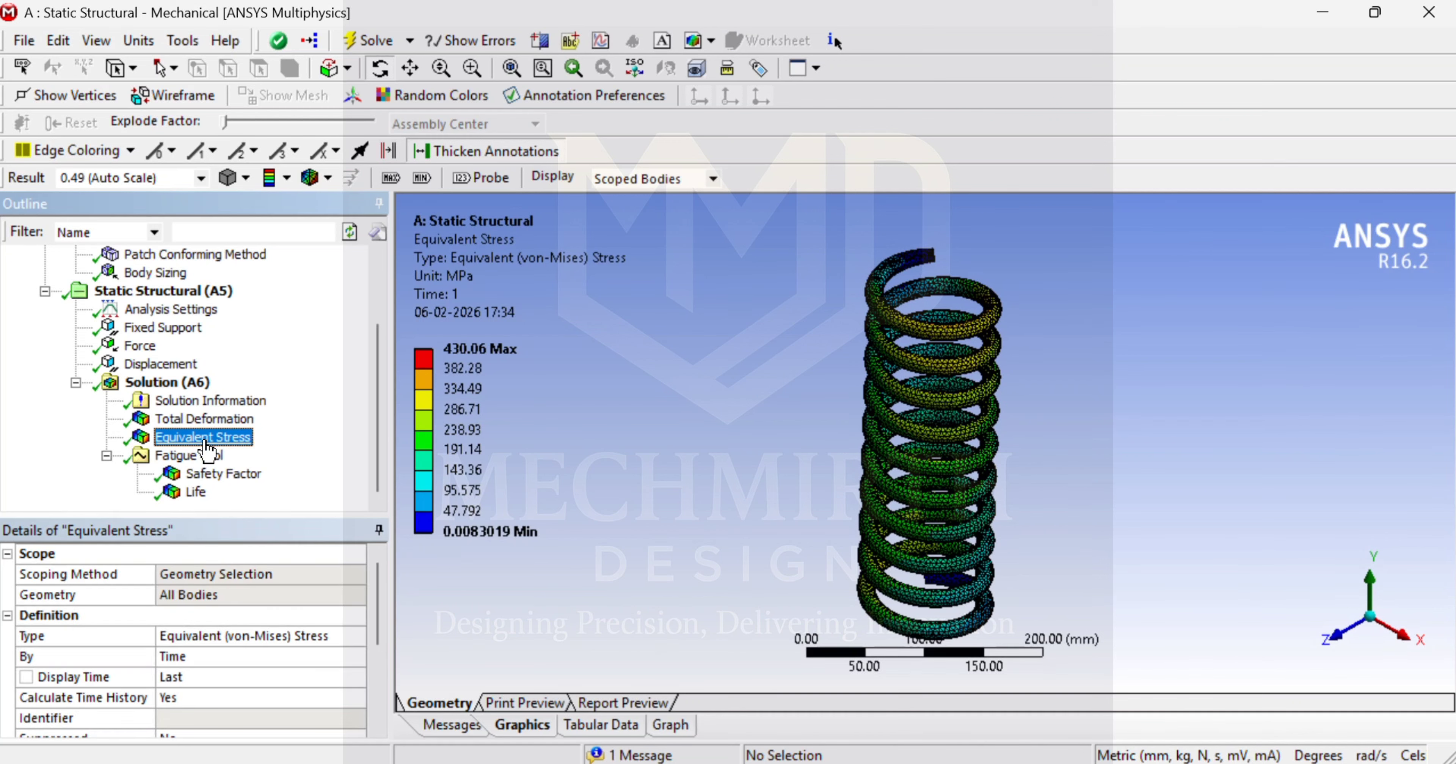
left_click(680, 726)
left_click(486, 231)
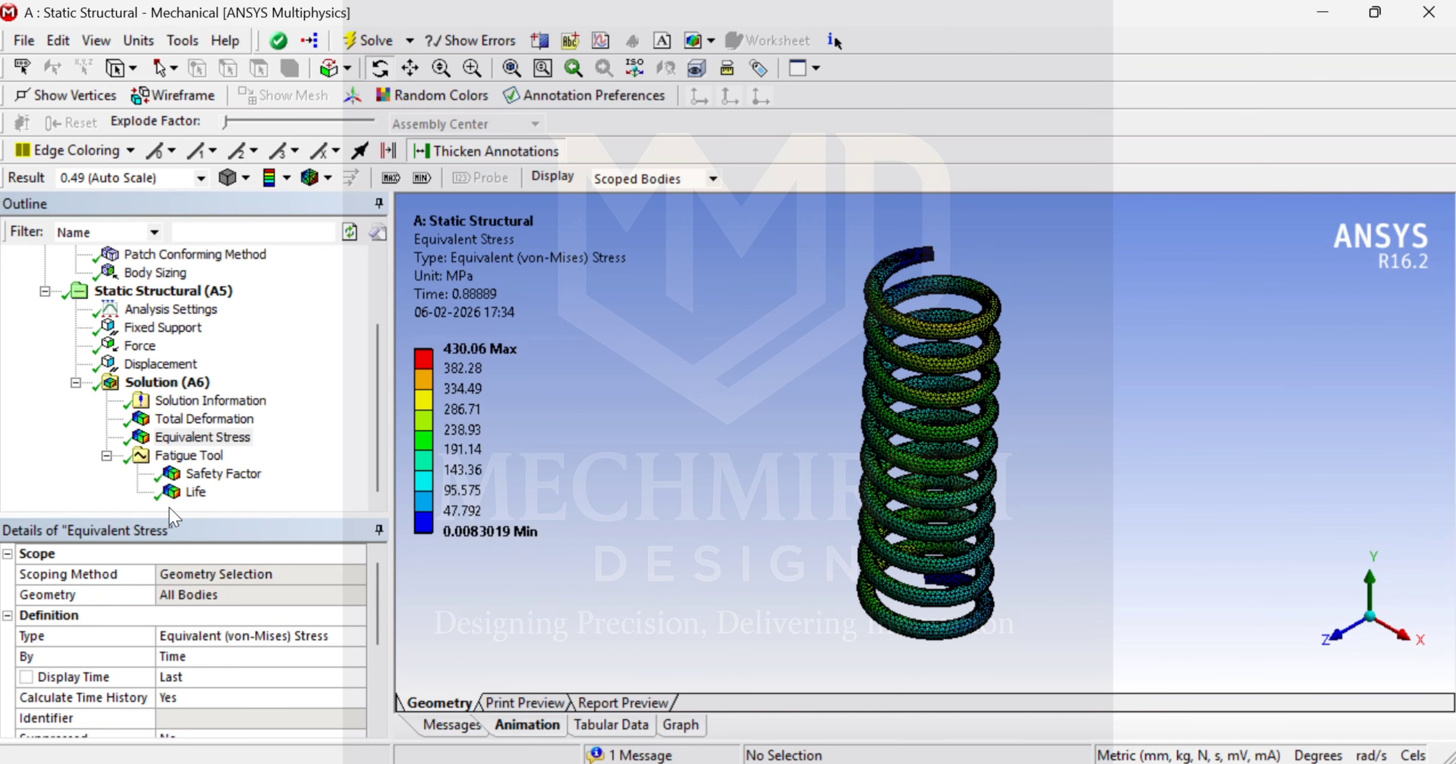
Display and animate the Fatigue Tool's Safety Factor and Life results, examining the contours around the spring.
left_click(223, 473)
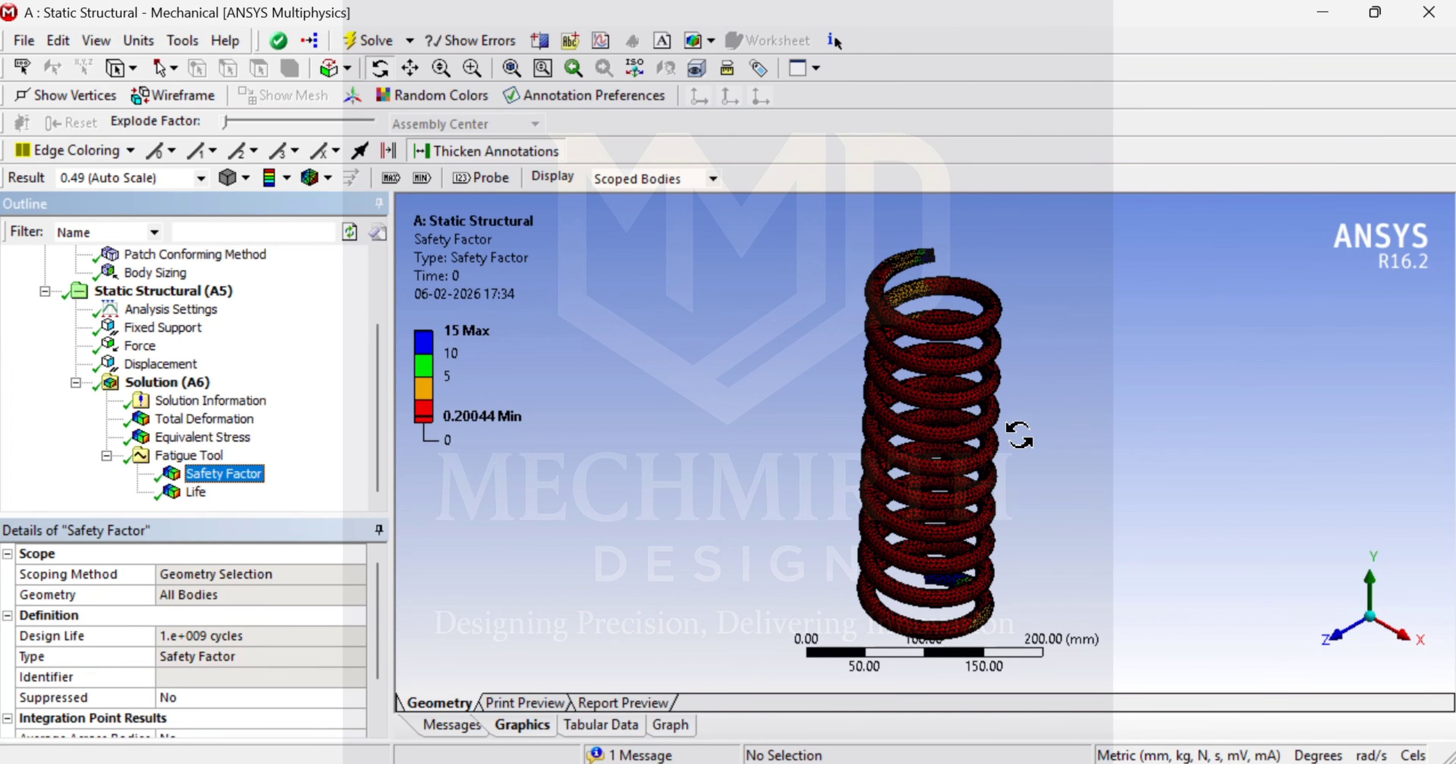
left_click(672, 726)
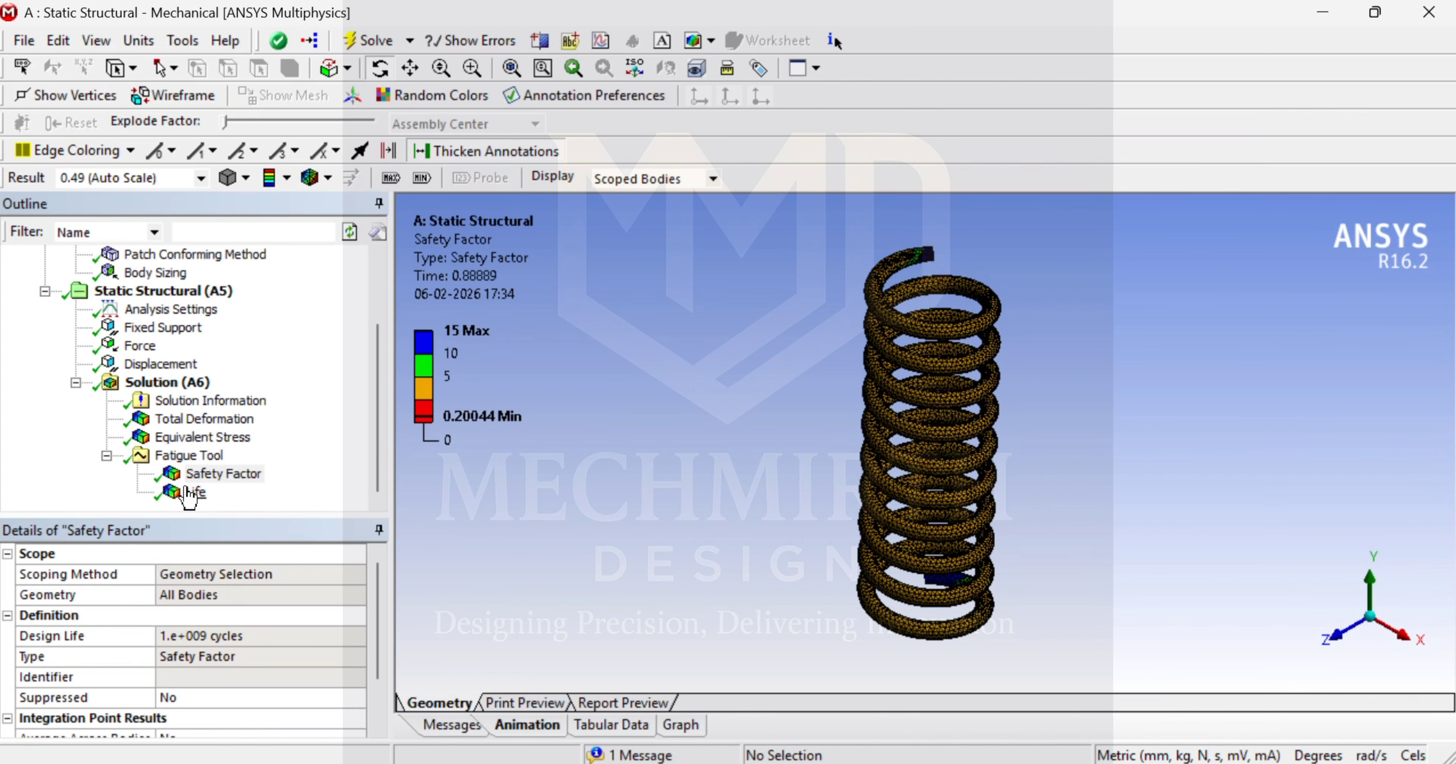
left_click(195, 492)
left_click(678, 723)
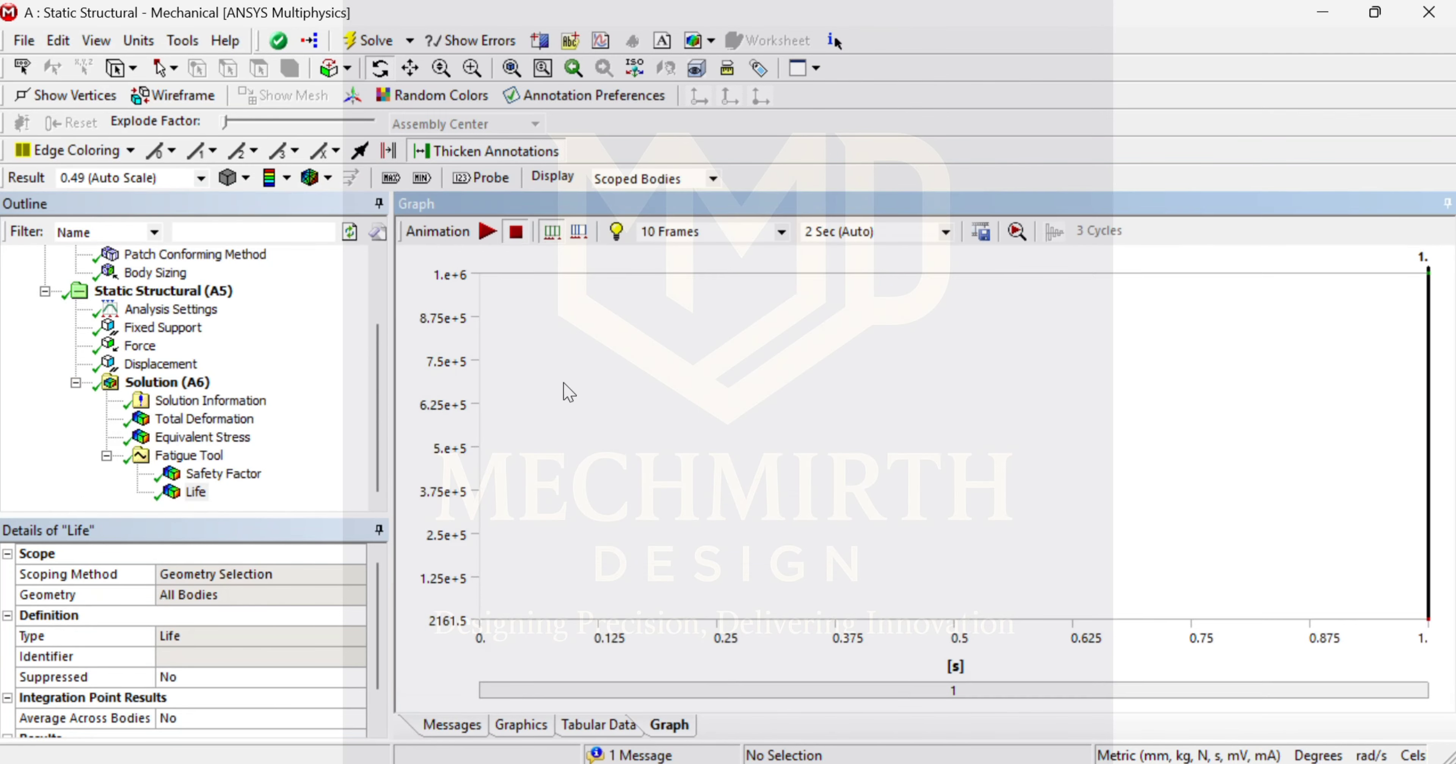
left_click(488, 231)
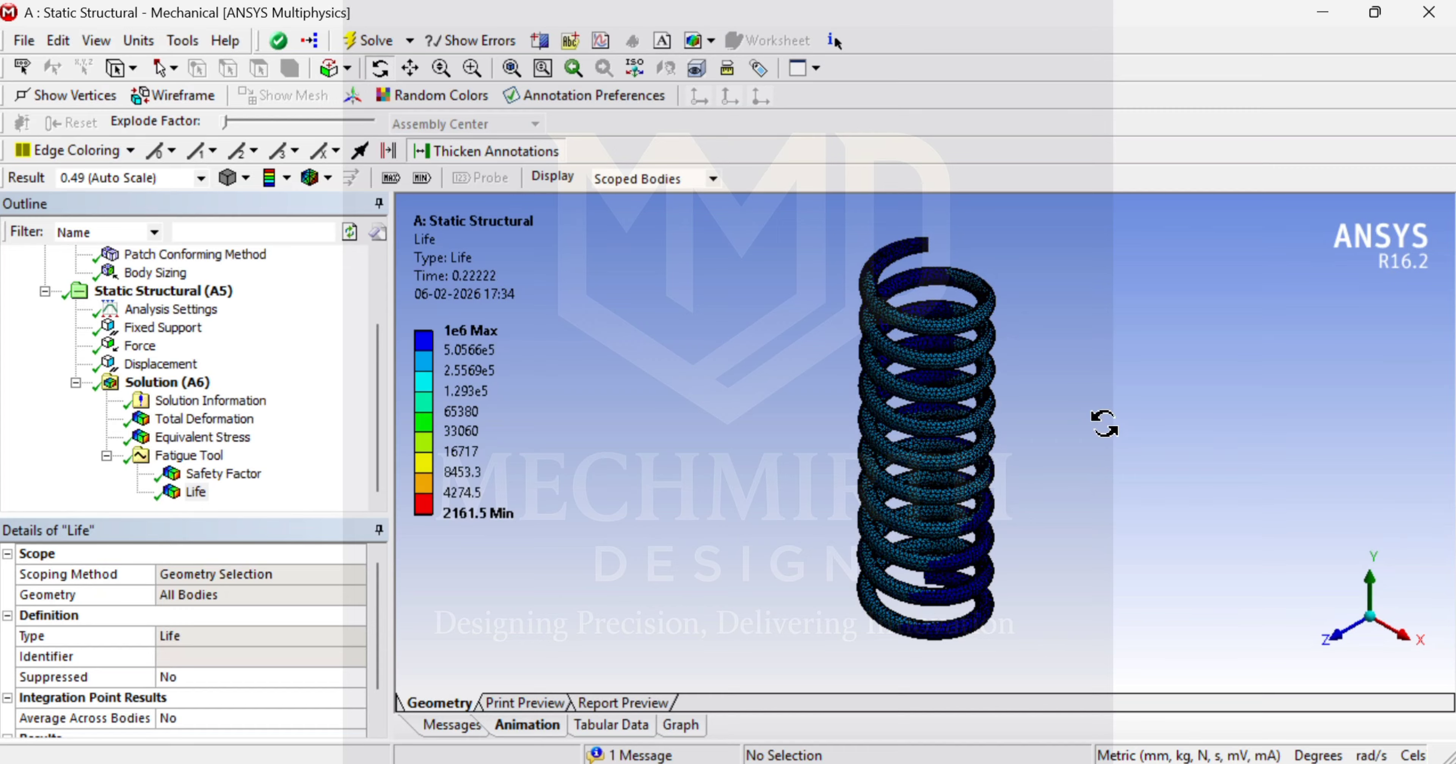
left_click_drag(1103, 423, 836, 483)
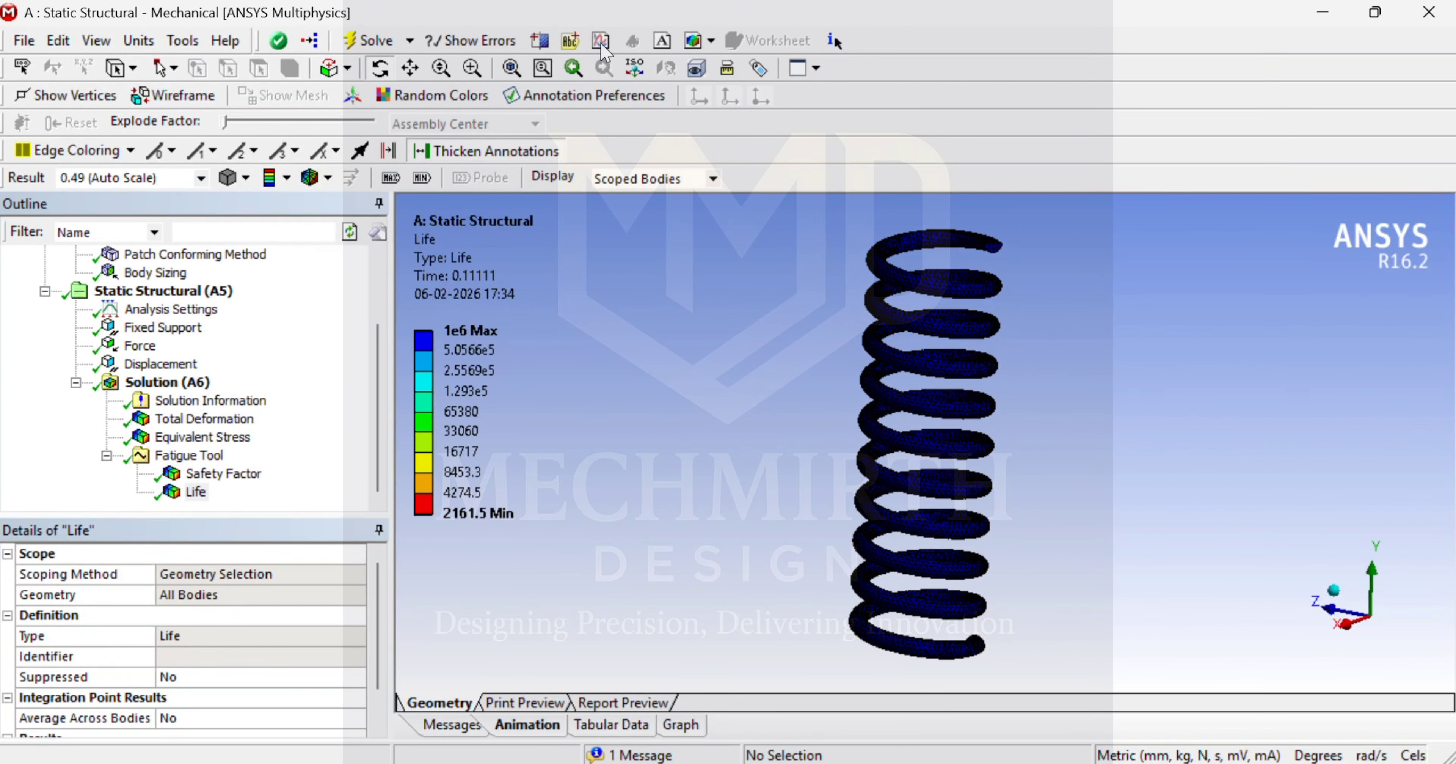
left_click_drag(1125, 484, 723, 560)
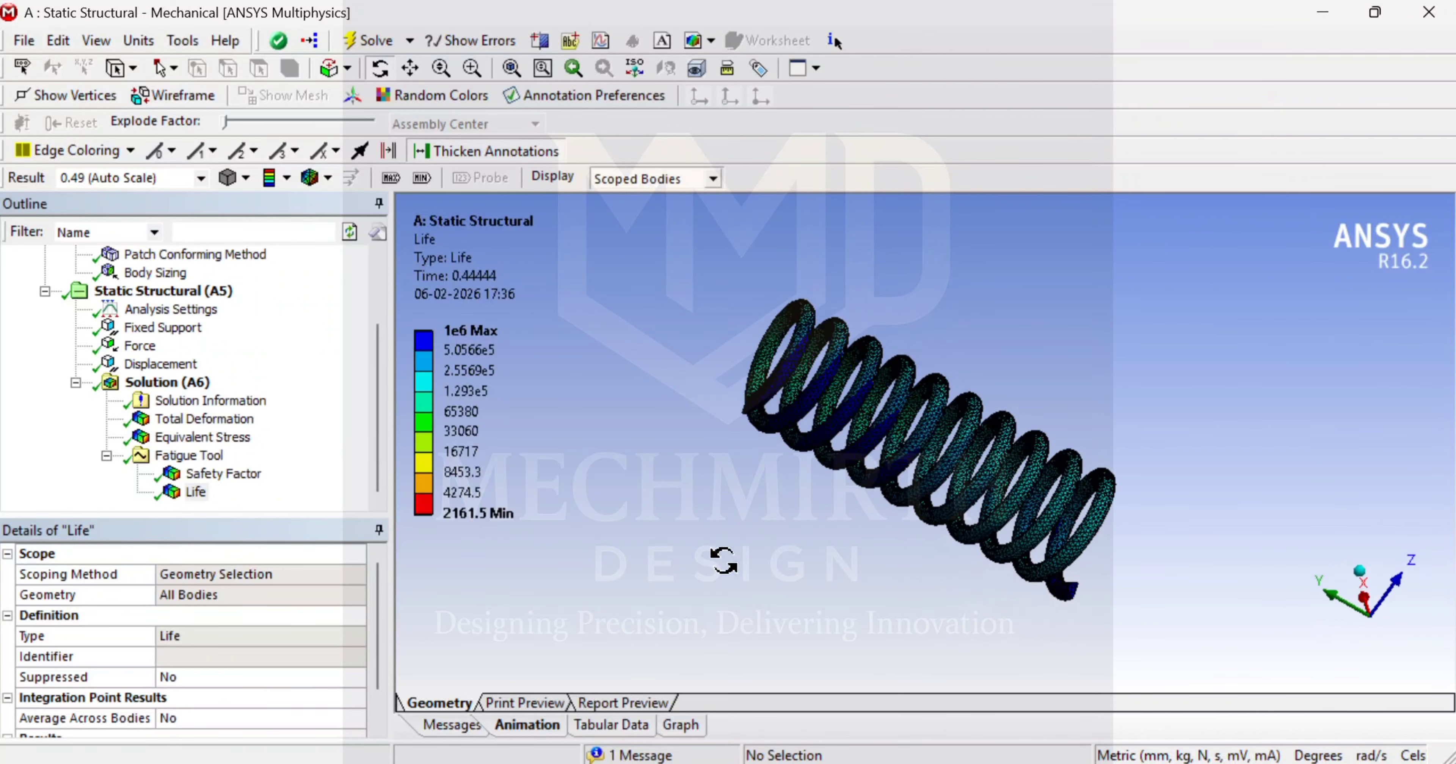
Set the Fatigue Tool's mean stress theory to Goodman and re-evaluate the fatigue results.
left_click(188, 455)
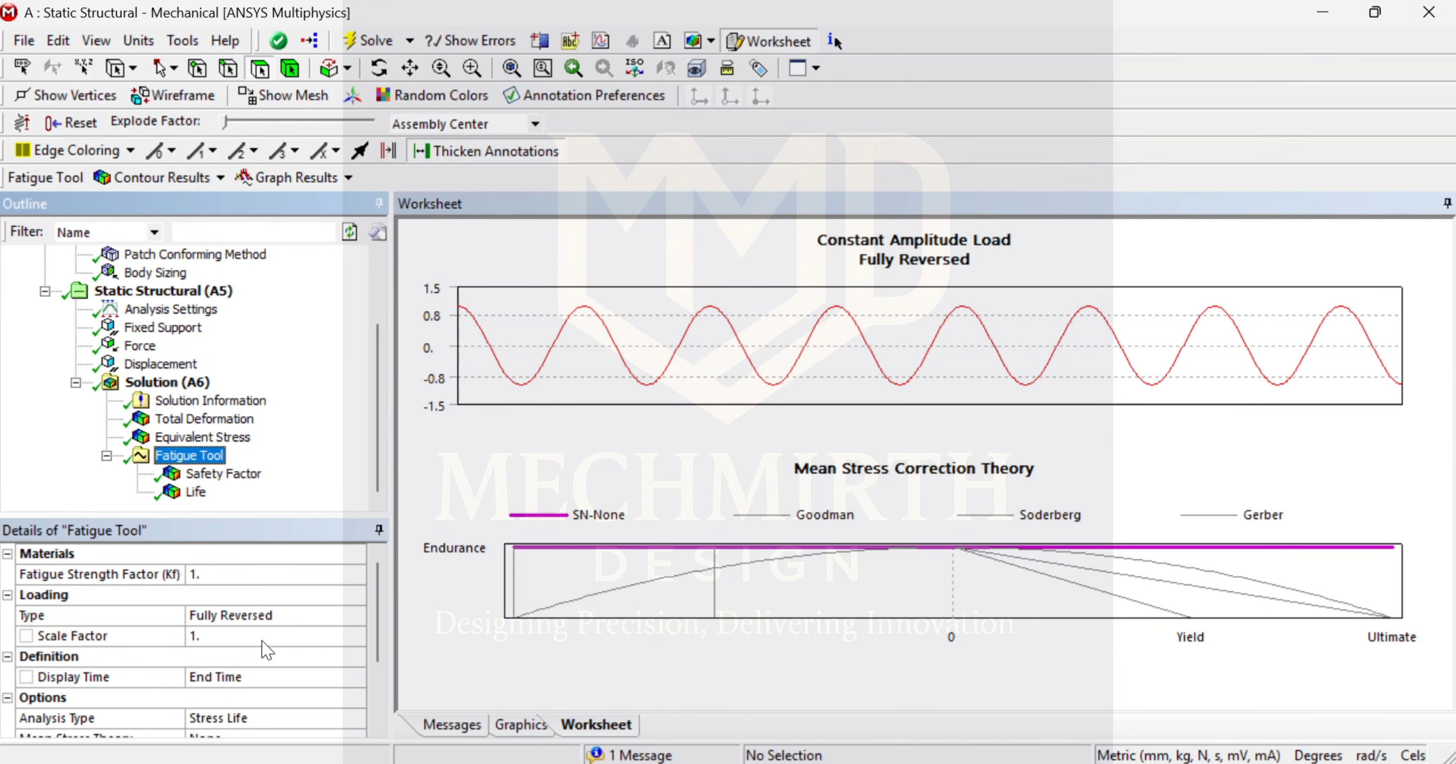
scroll(266, 649, "down", 1)
left_click(207, 678)
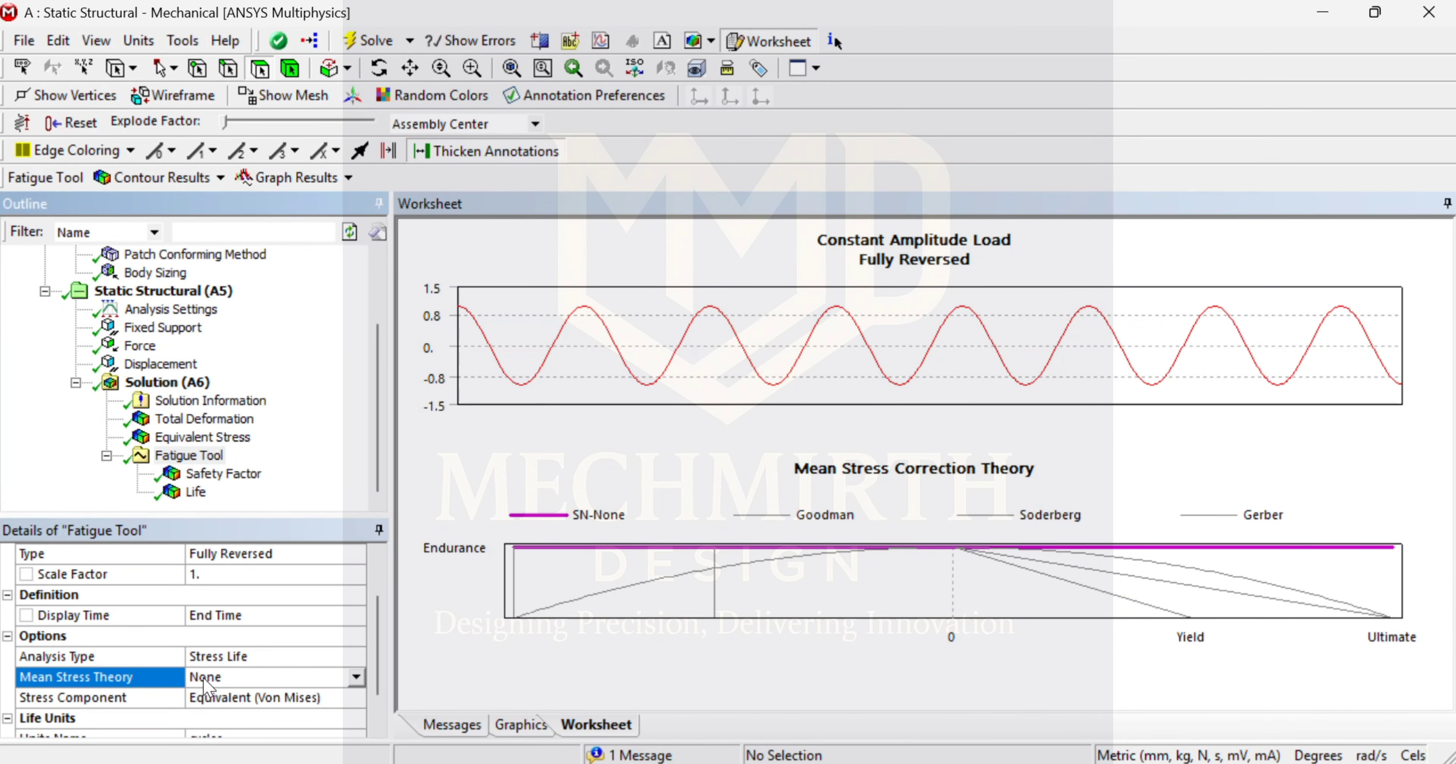
left_click(356, 677)
left_click(249, 709)
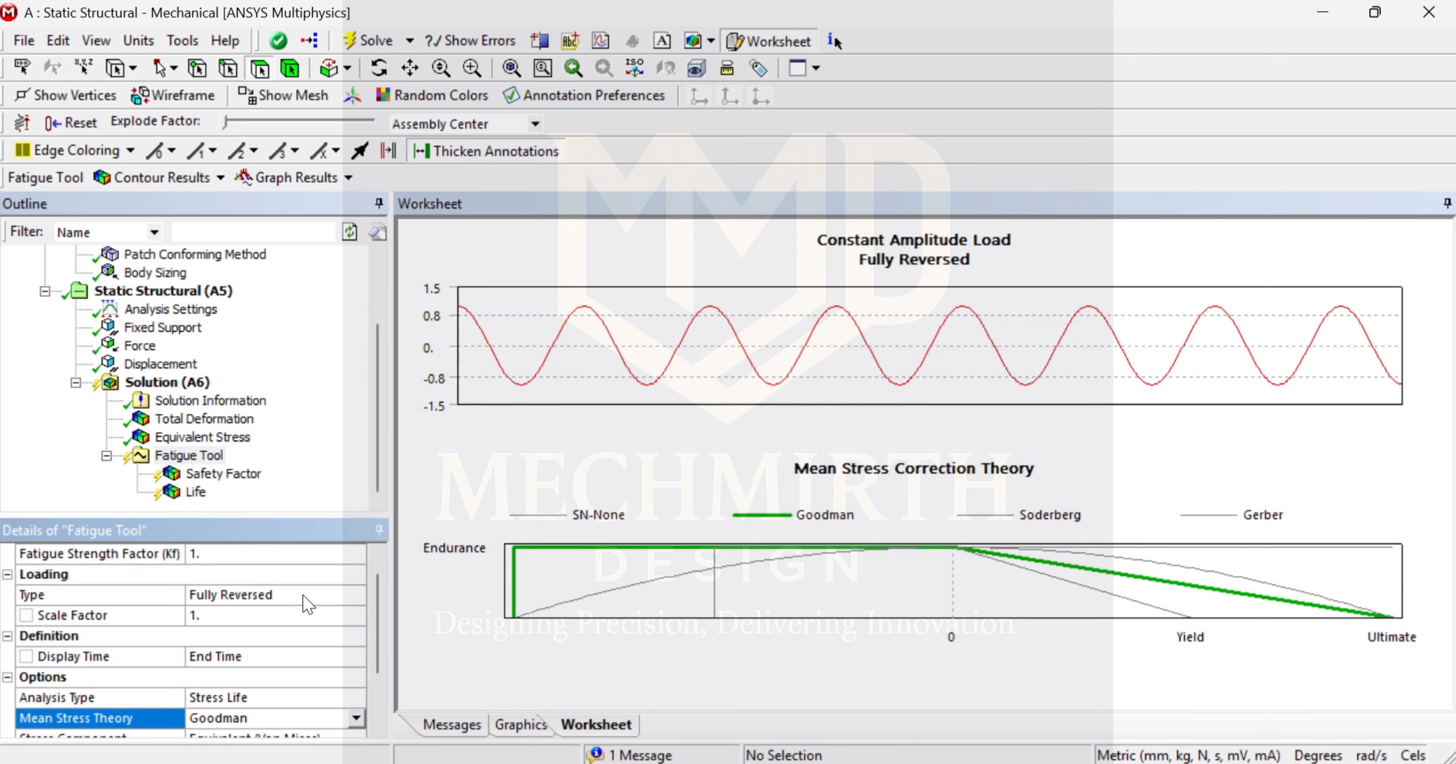
left_click(176, 453)
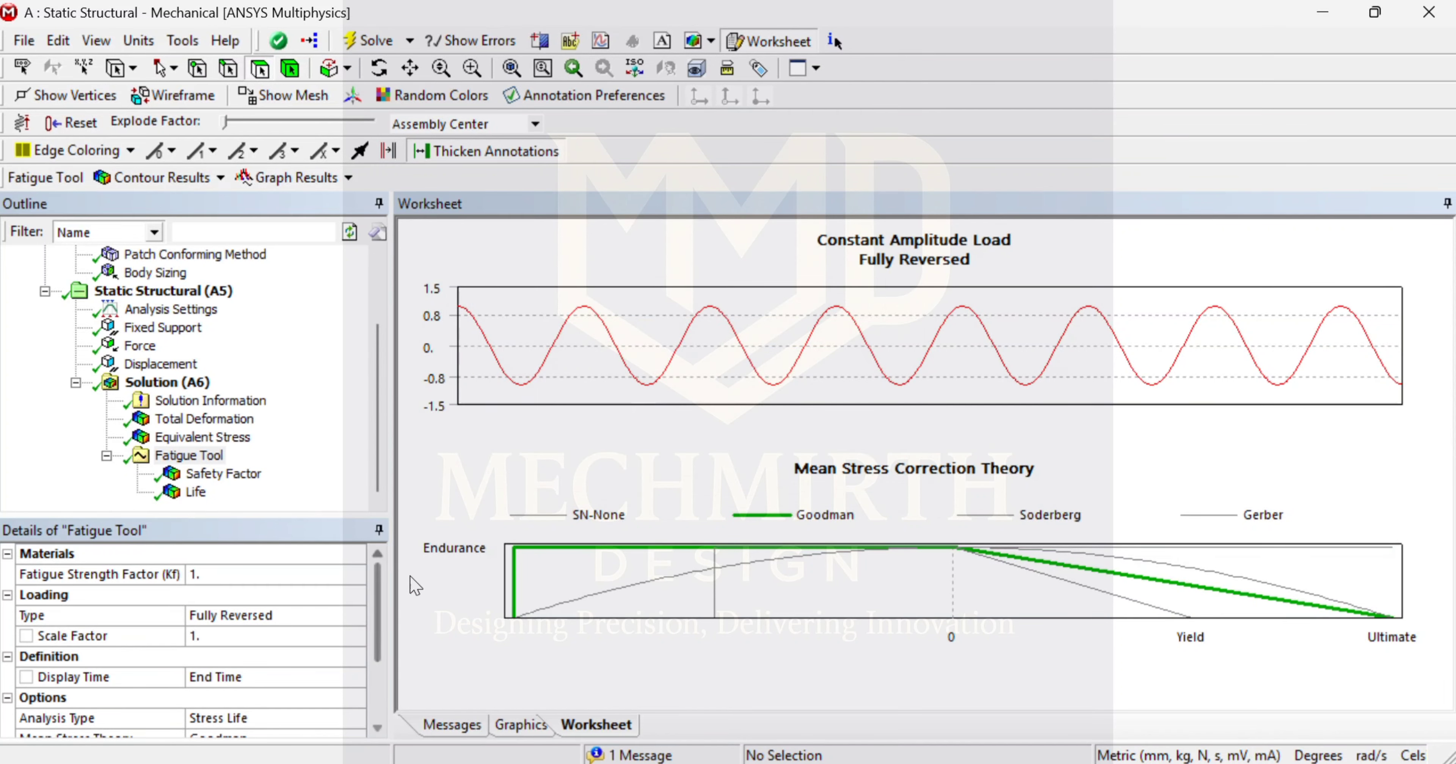
Examine the Safety Factor contour on the spring with the Goodman theory applied.
left_click(223, 473)
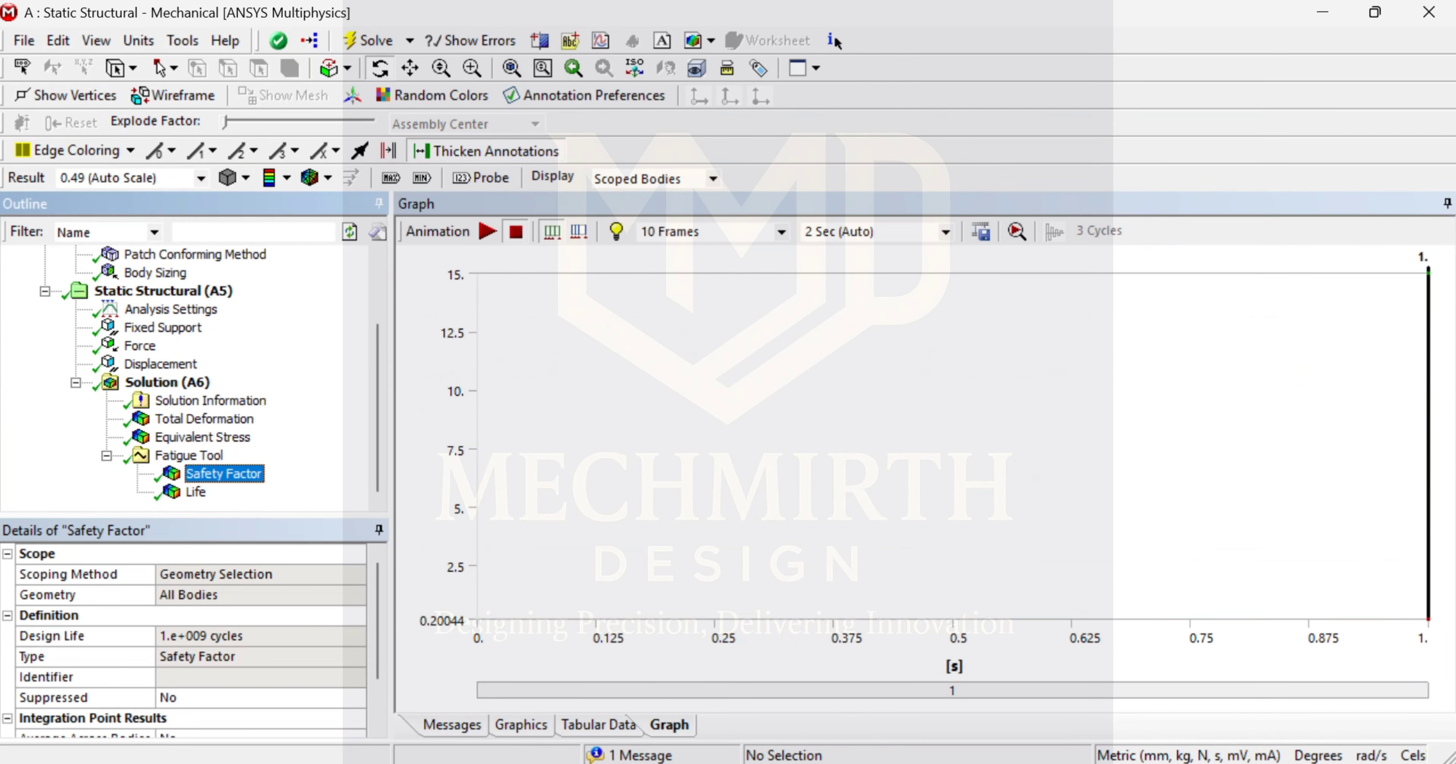
left_click(525, 728)
middle_click_drag(812, 325, 1037, 320)
left_click(1335, 620)
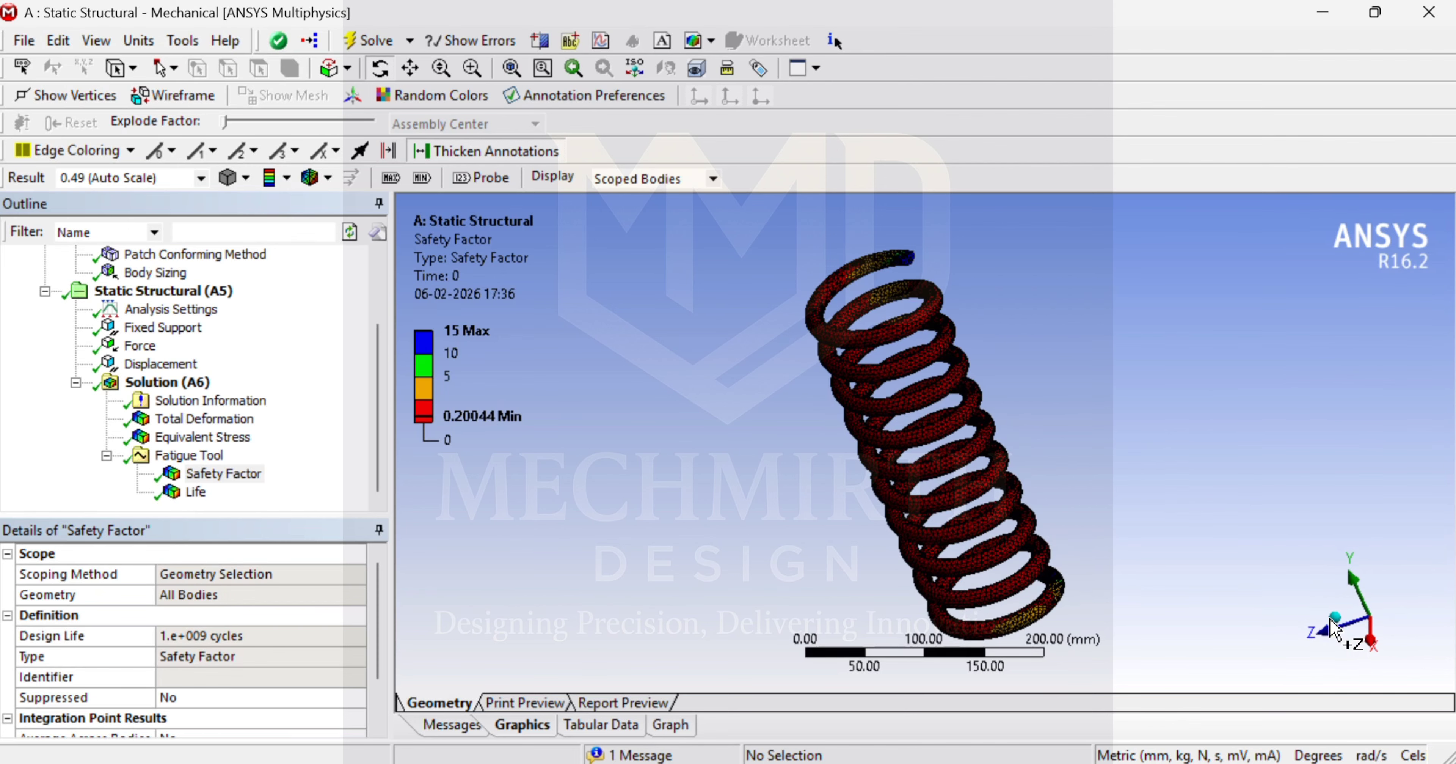
left_click(195, 476)
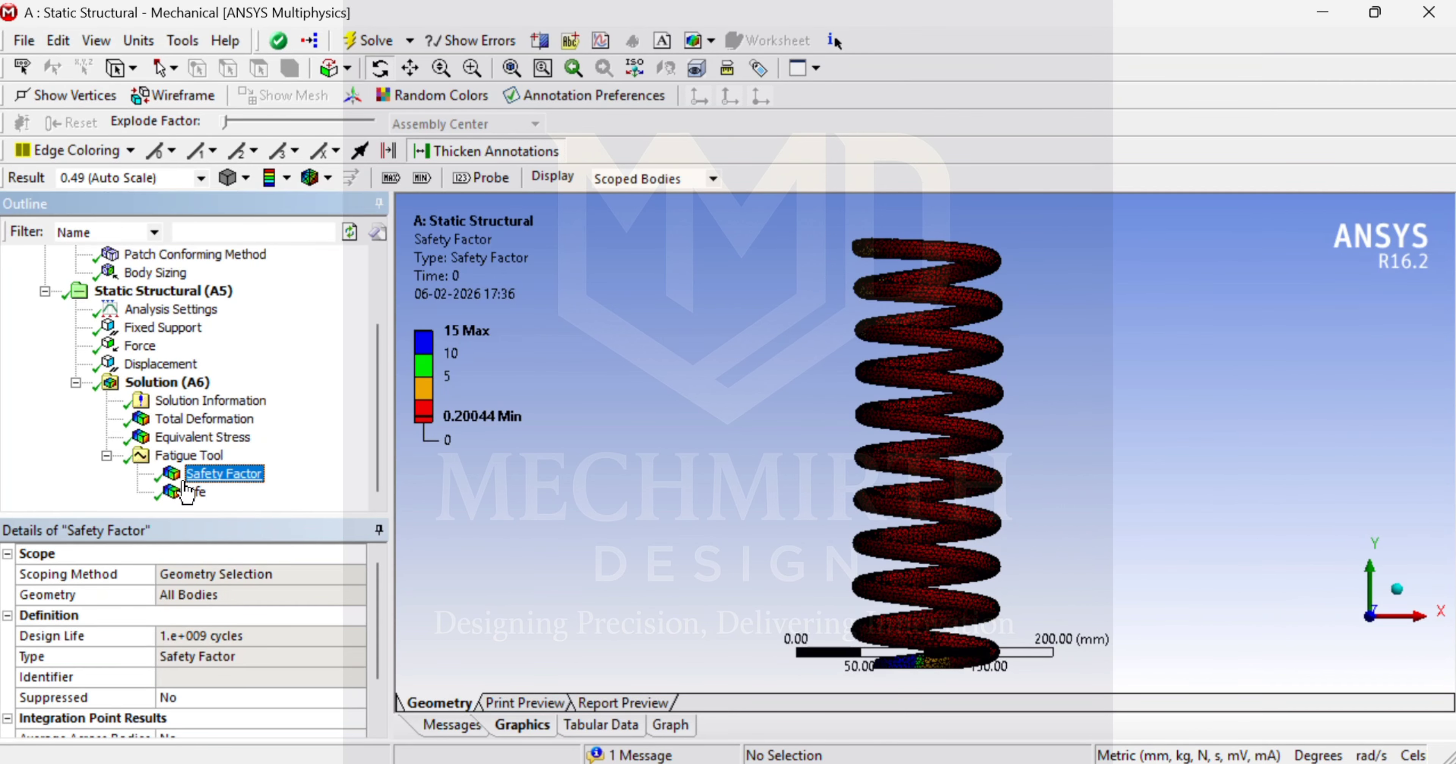
Display the Life result evaluated with the Goodman theory and play its animation.
left_click(188, 496)
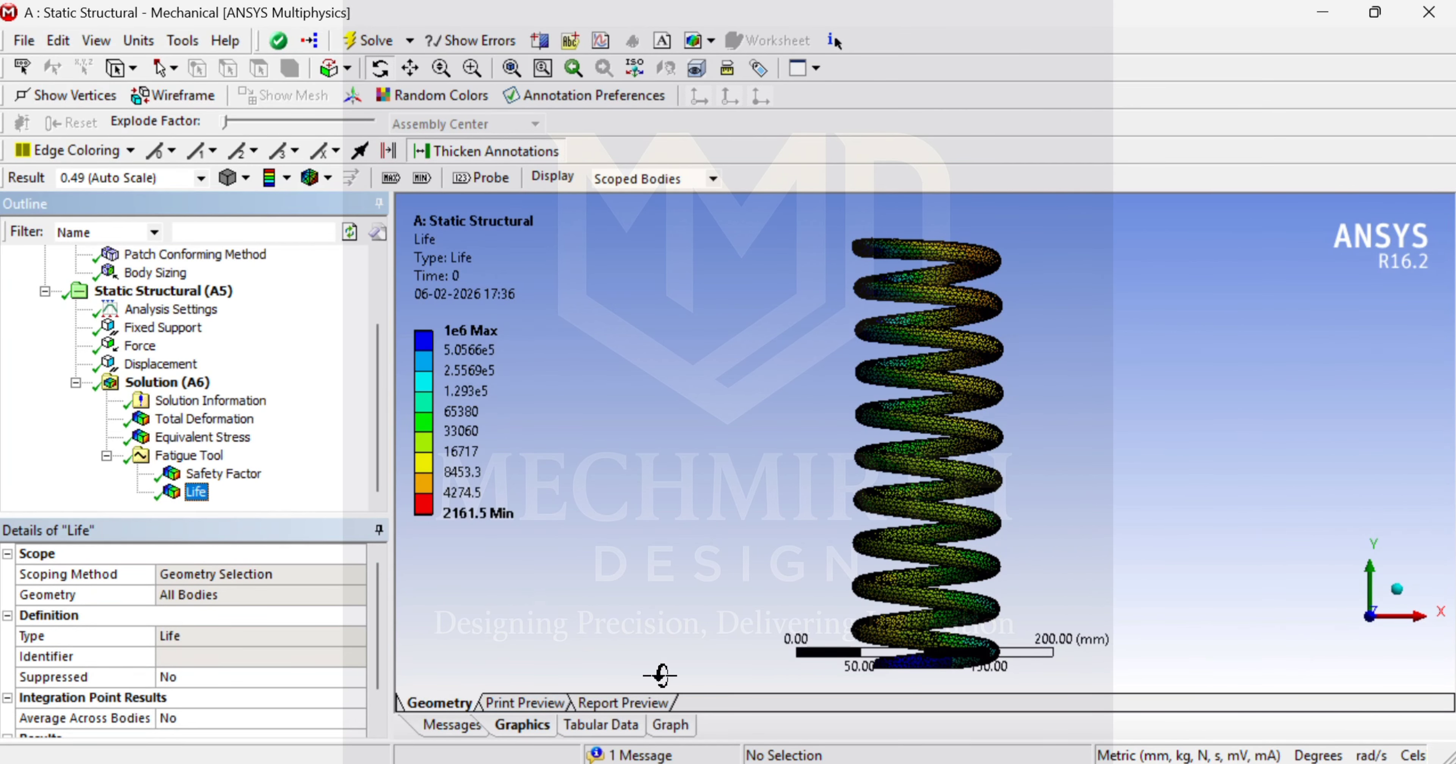
left_click(670, 725)
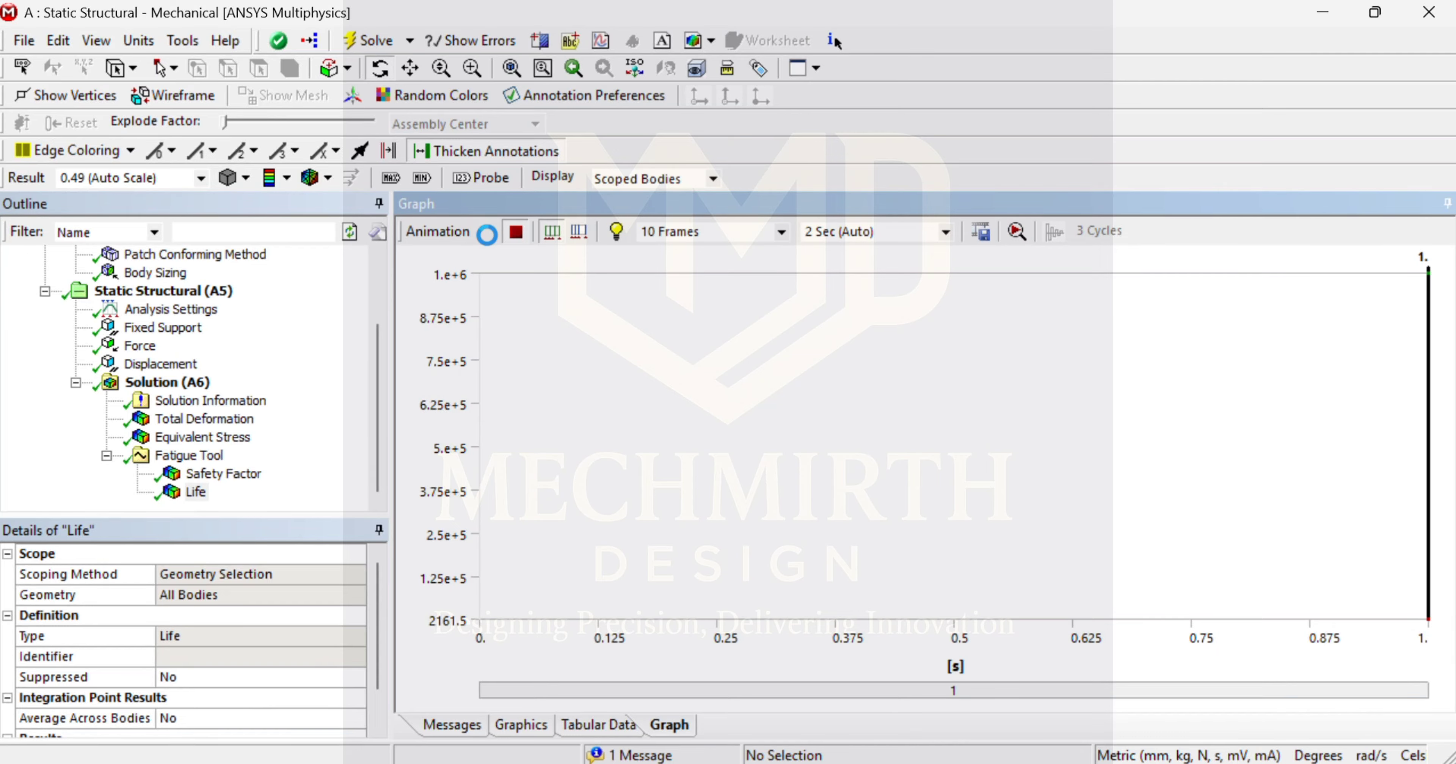
left_click(487, 231)
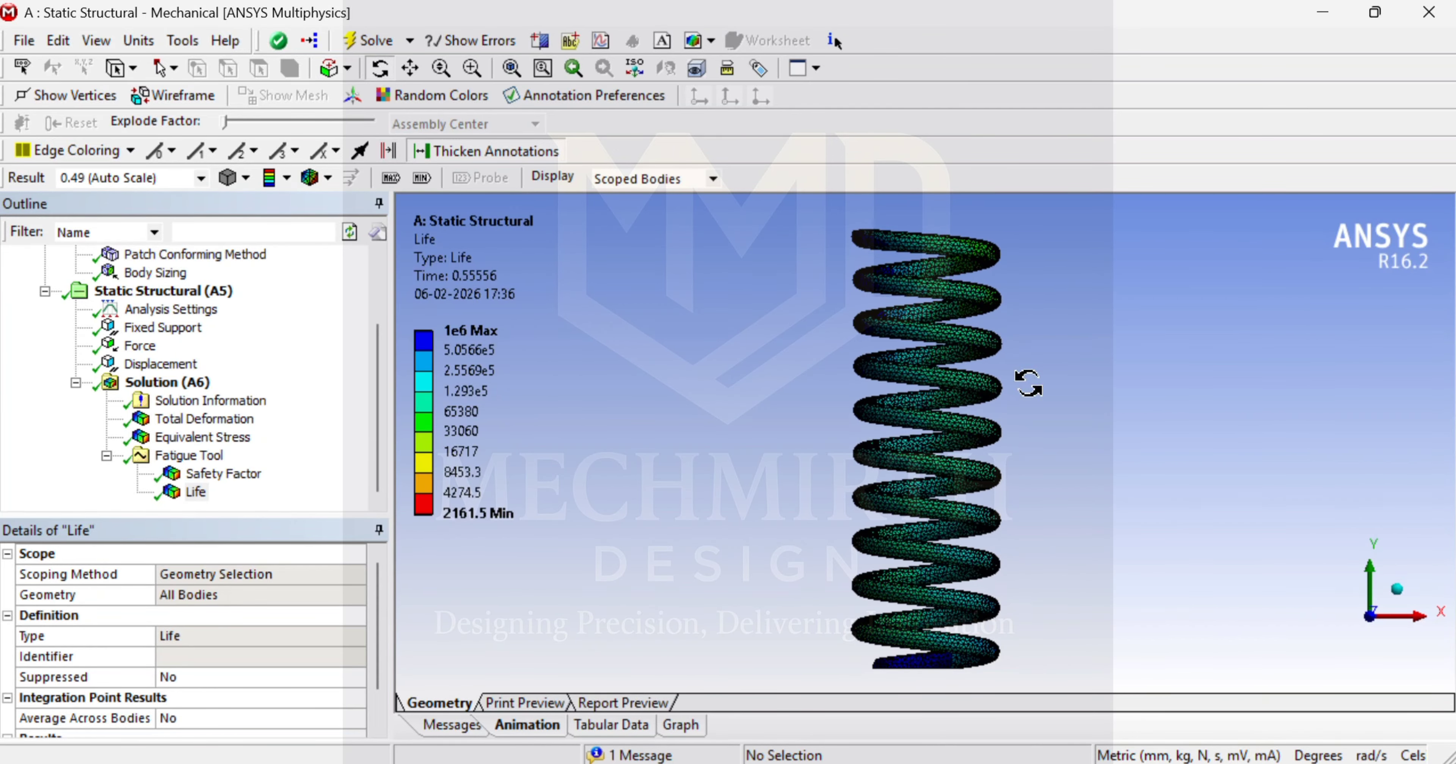